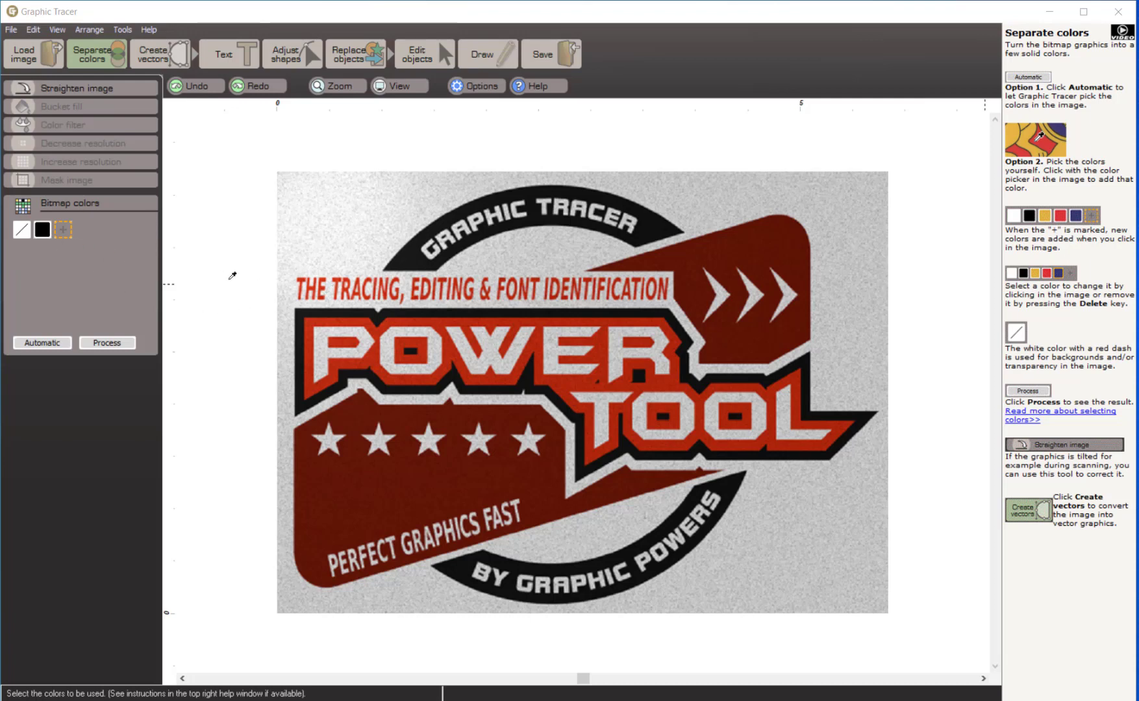
Step: Separate the logo image into transparent, black, bright red and dark red, and convert the result to vectors
click(382, 328)
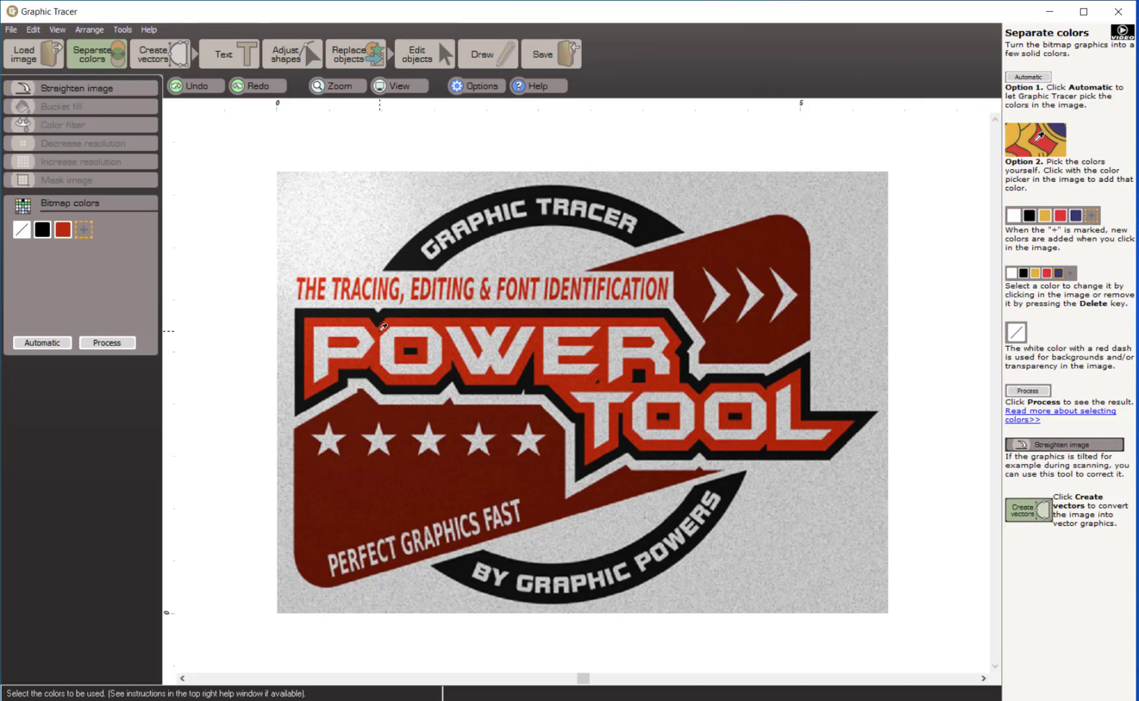
click(394, 410)
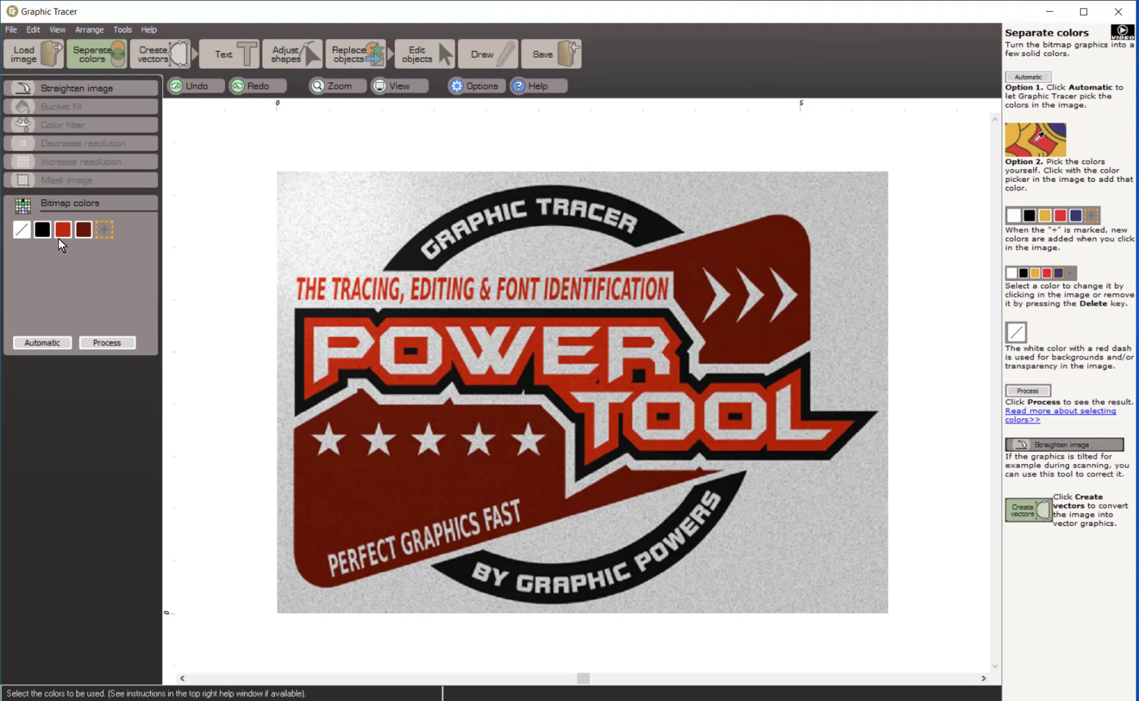
click(21, 231)
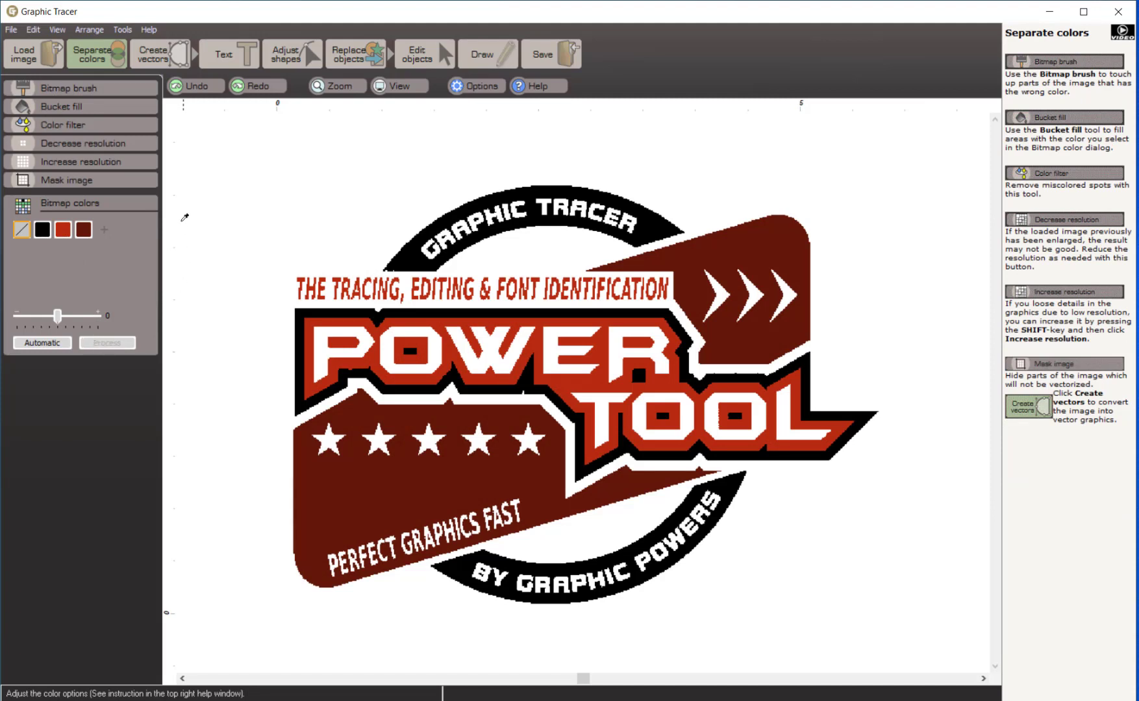
click(163, 57)
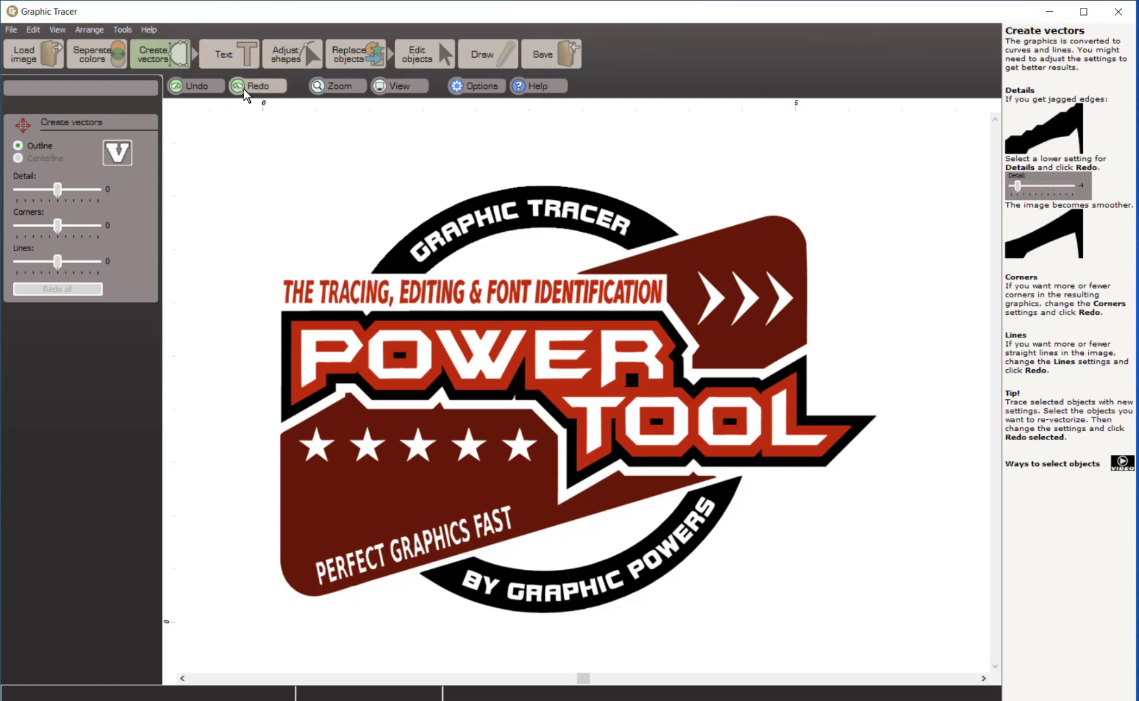
Step: Start font identification on the GRAPHIC TRACER lettering, using a circular arc baseline adjusted to fit the bottoms of the letters
click(224, 51)
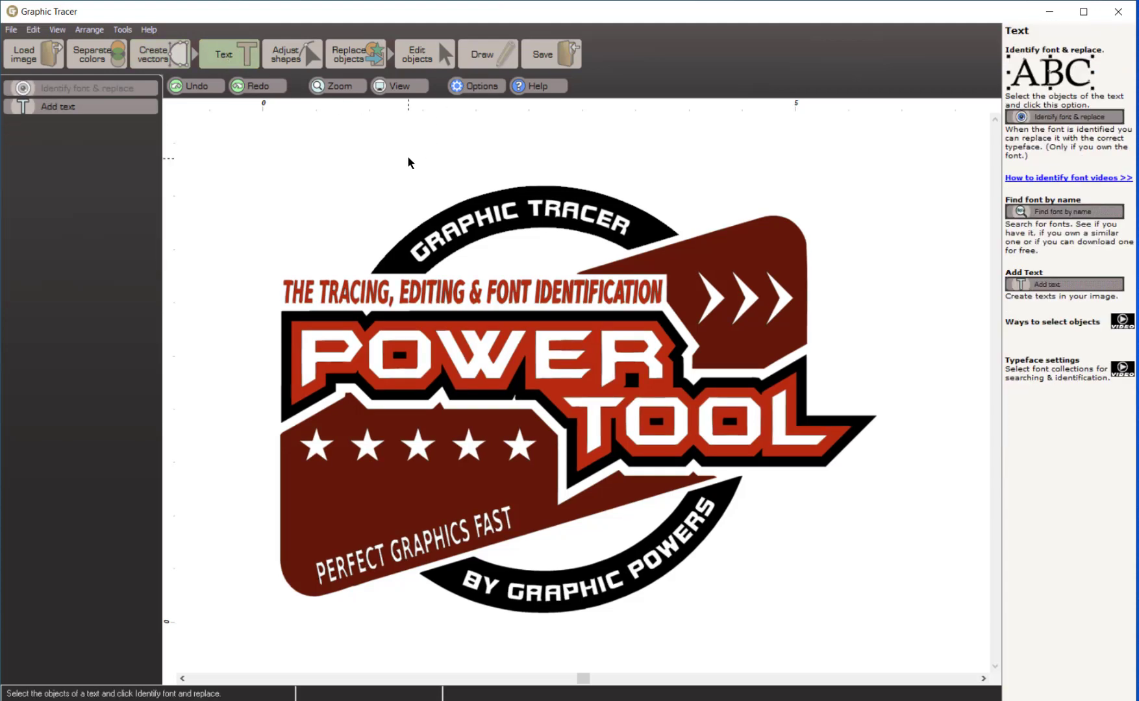
drag(390, 140, 636, 270)
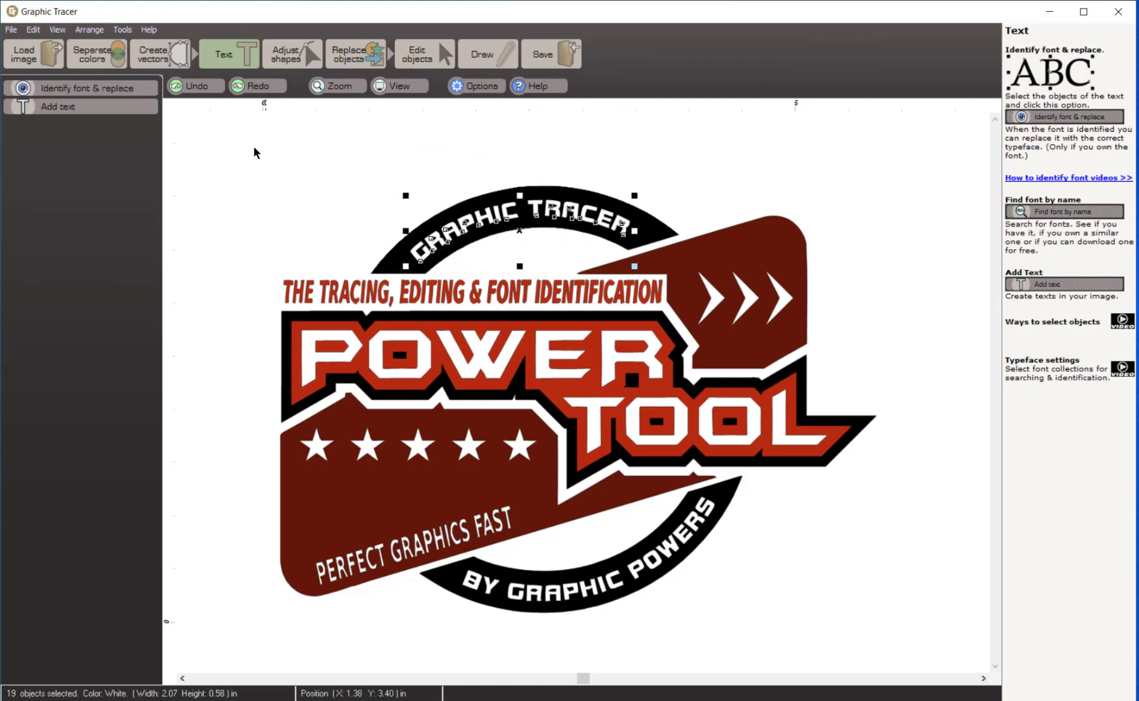
click(97, 87)
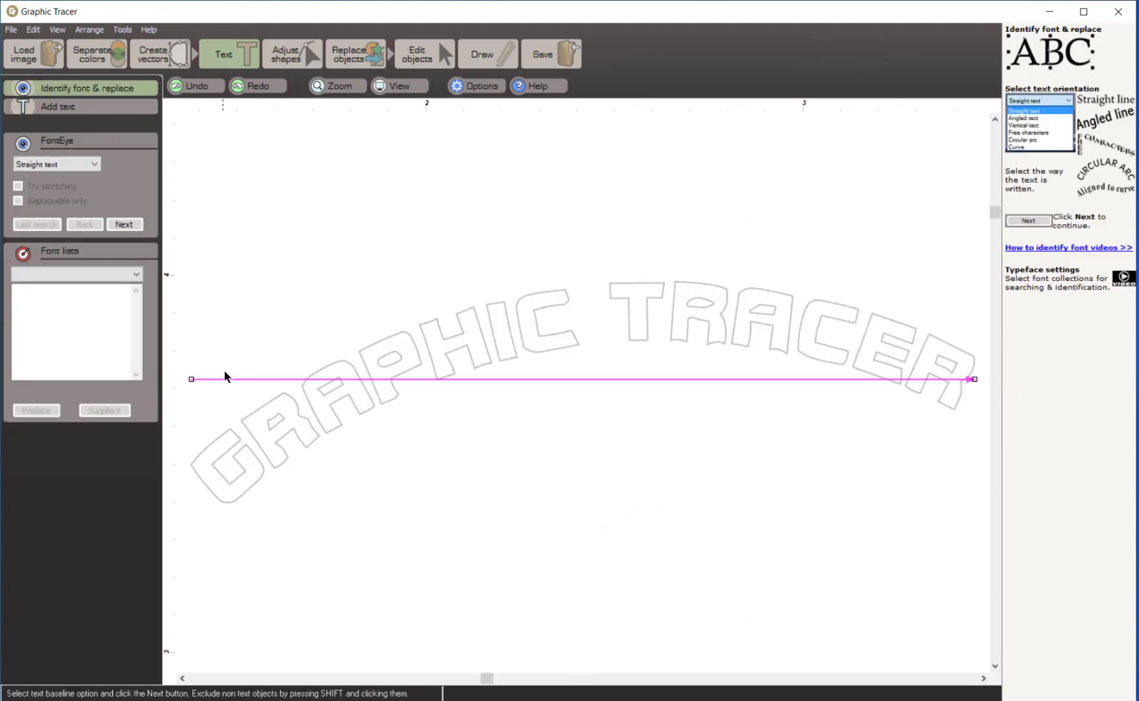
click(97, 166)
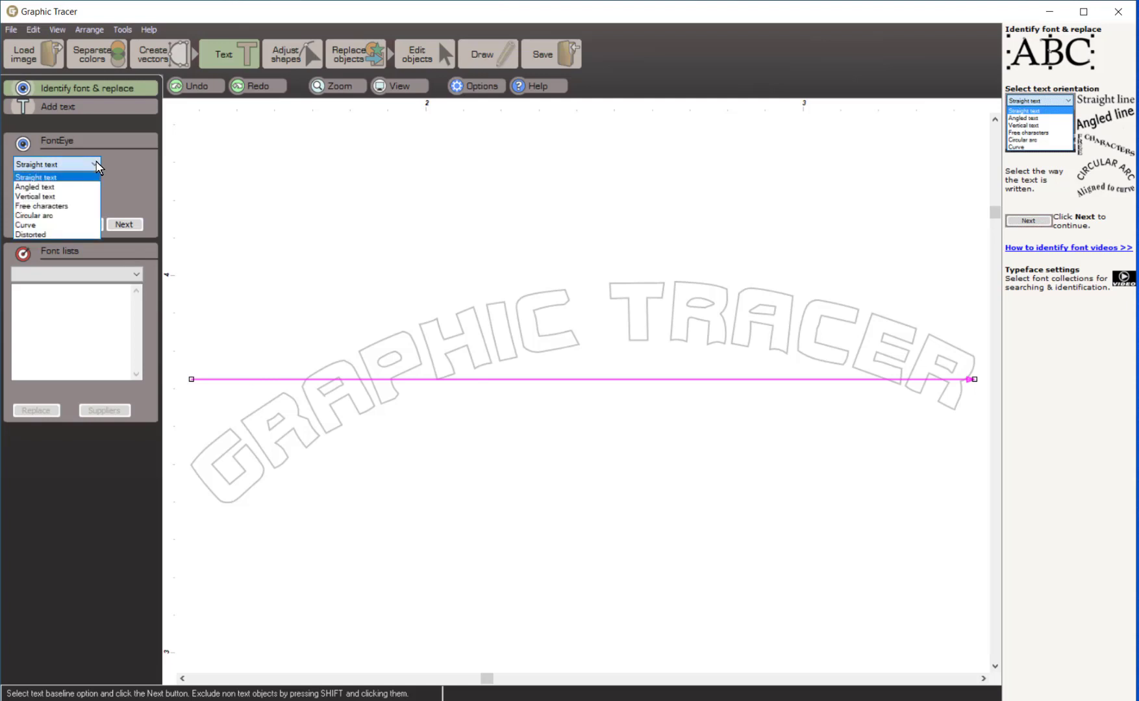
click(82, 216)
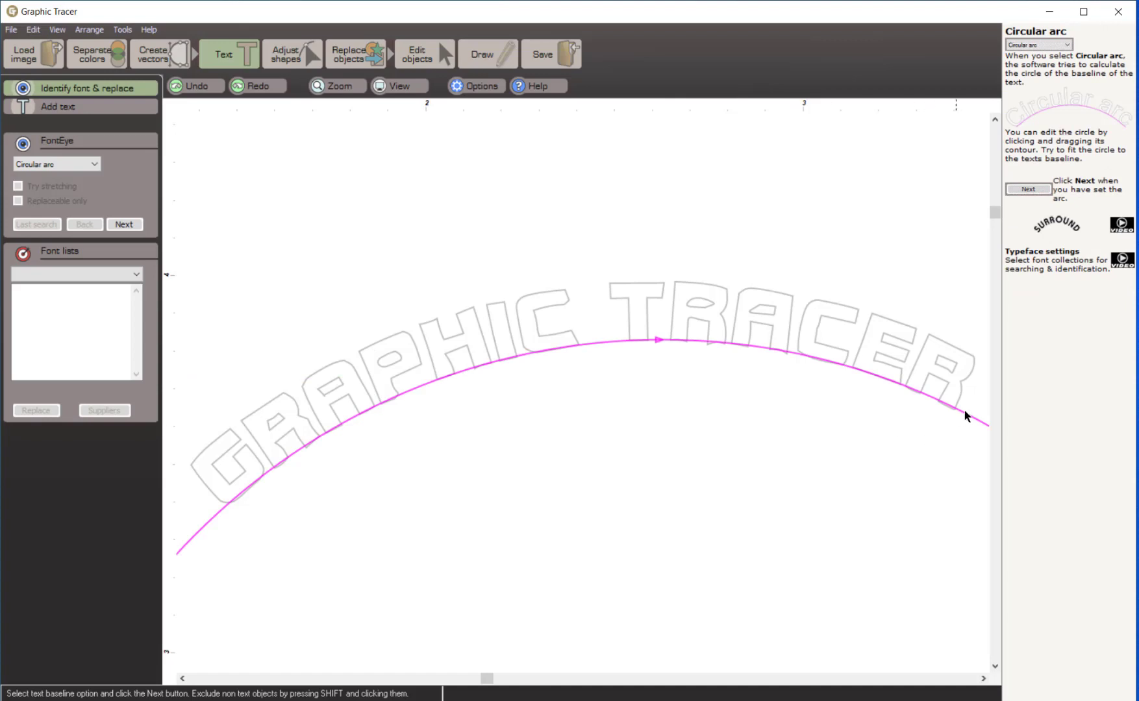
drag(970, 419, 968, 417)
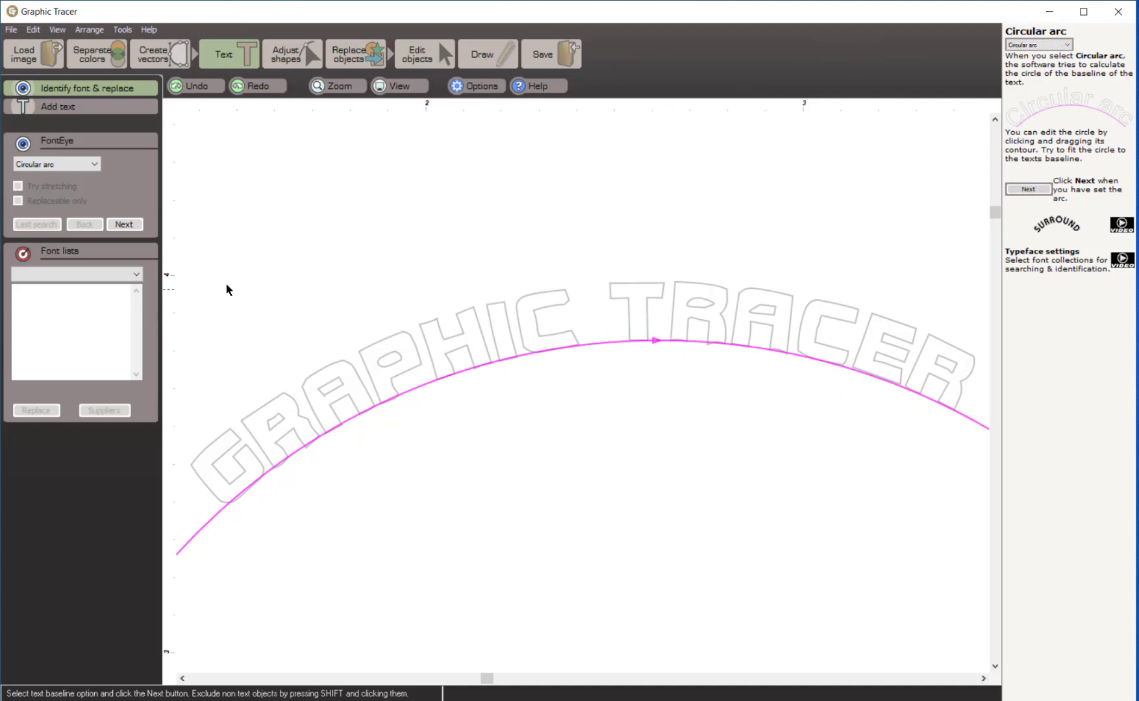
click(132, 221)
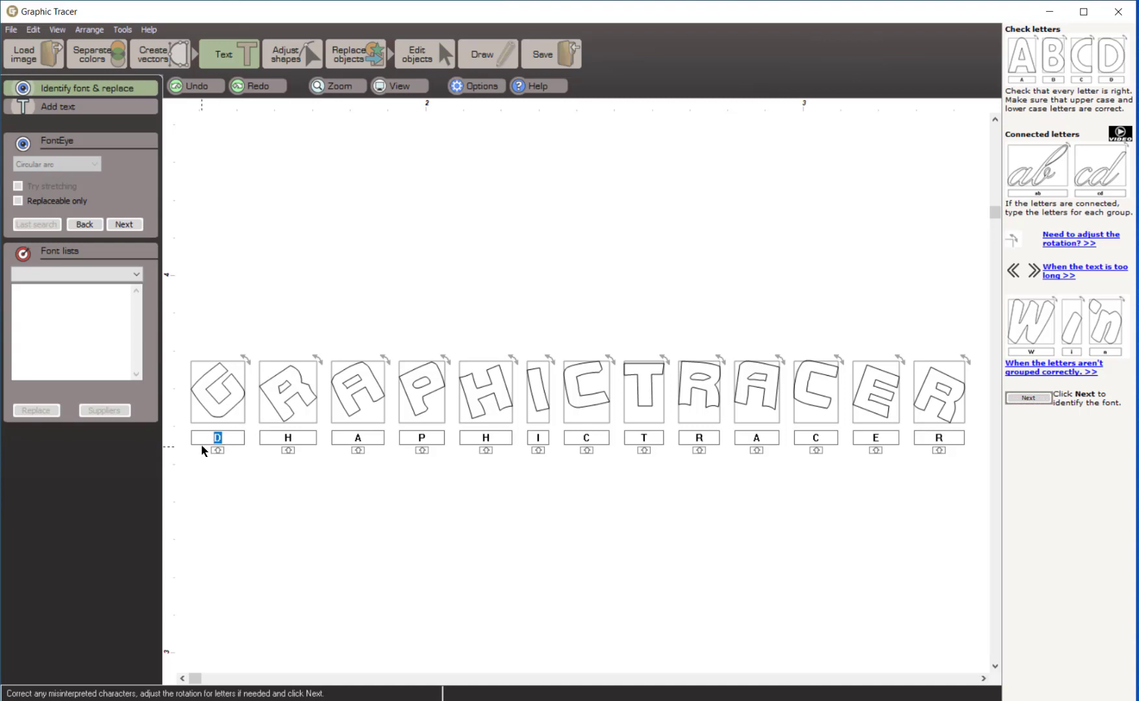
Step: Correct the first two recognized letters to G and R, check the remaining letters, and search for matching fonts
text(G)
key(Tab)
text(R)
key(Tab)
key(Tab)
key(Tab)
key(Tab)
key(Tab)
key(Tab)
key(Tab)
key(Tab)
key(Tab)
key(Tab)
key(Tab)
click(124, 224)
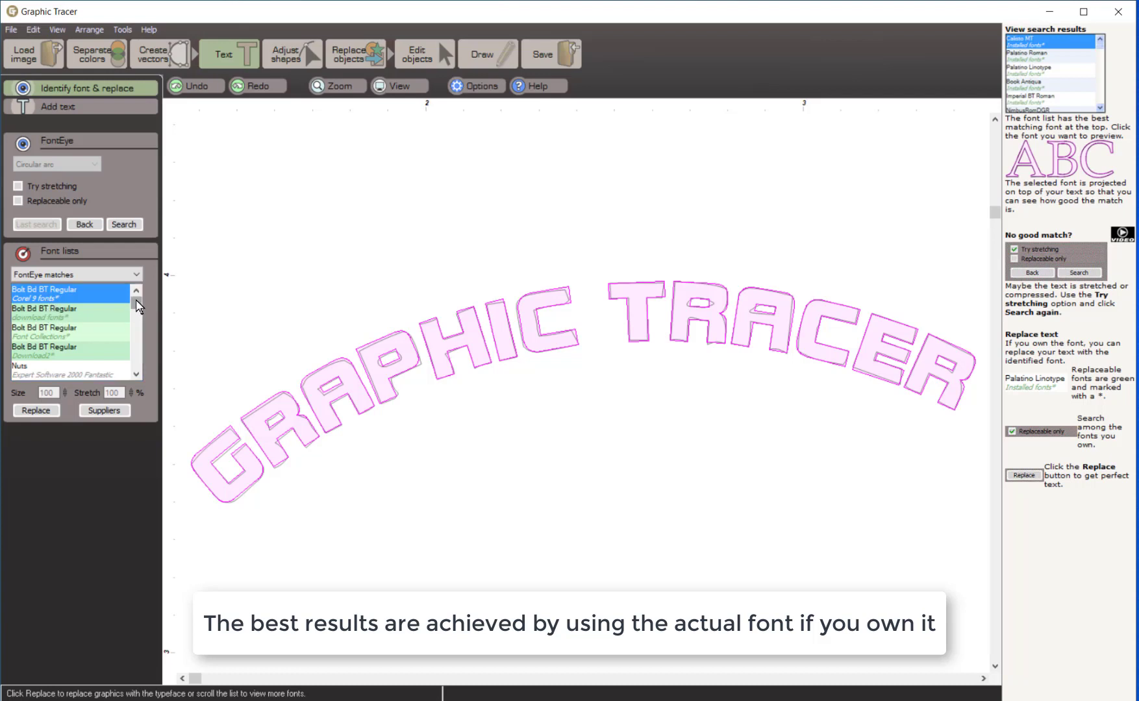
Step: Replace the GRAPHIC TRACER lettering with the vectorized shapes of Collection #57665 from the font matches
drag(138, 305, 138, 314)
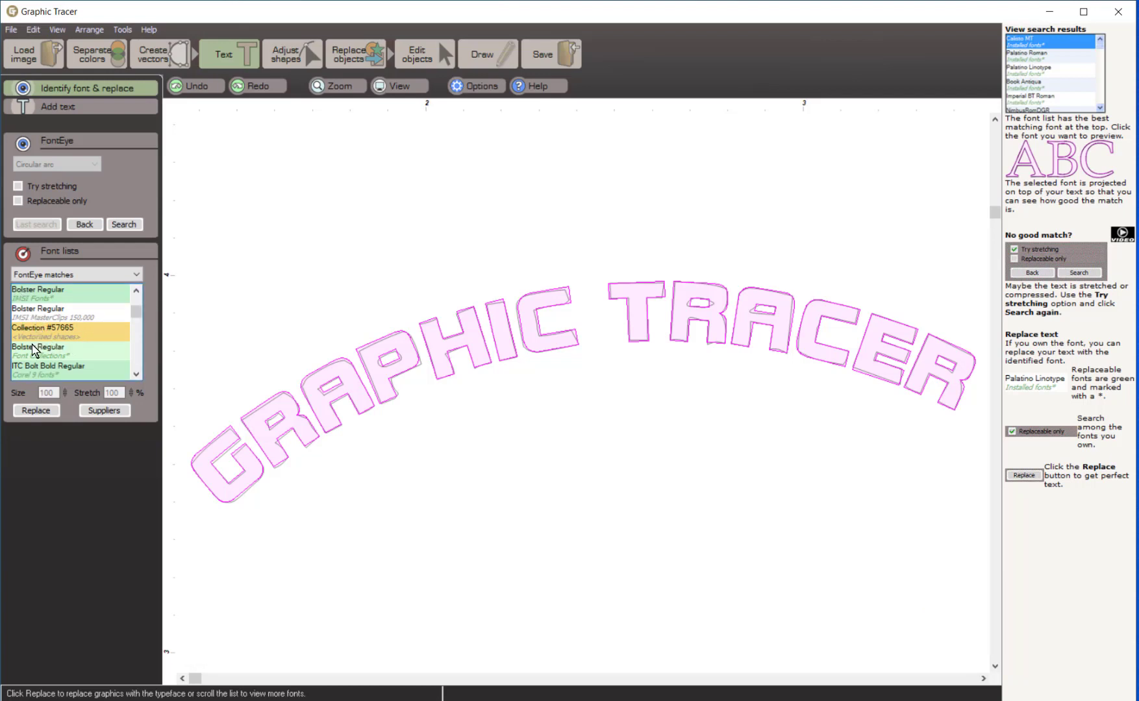
click(34, 327)
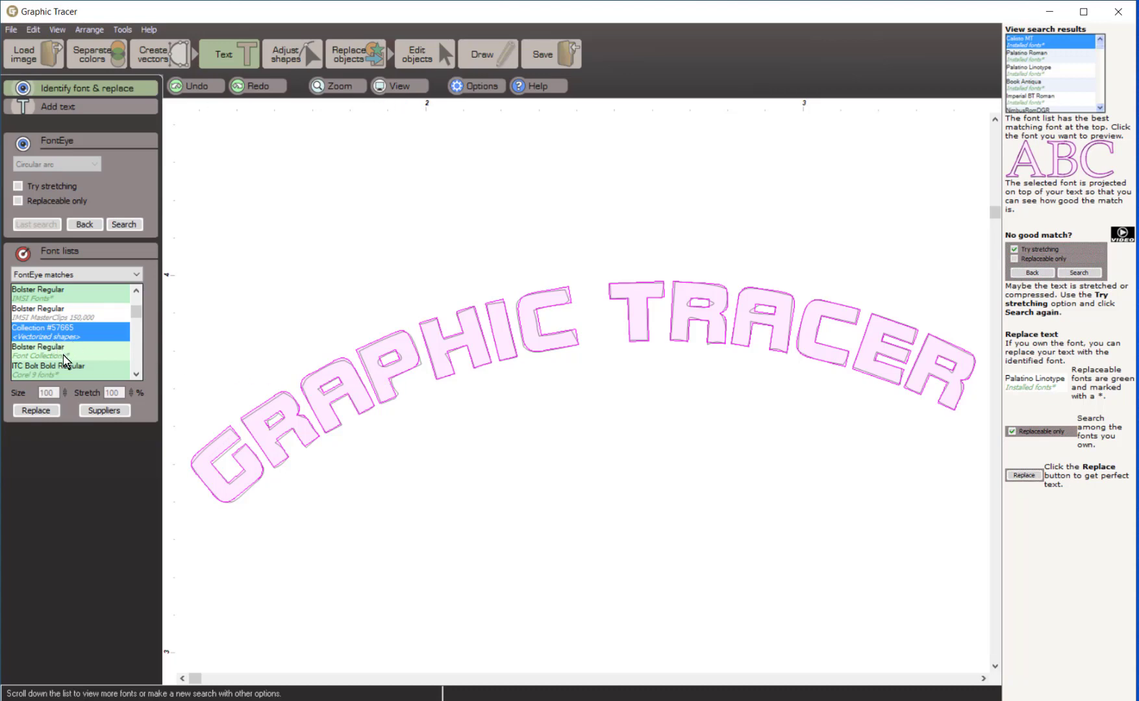
click(36, 411)
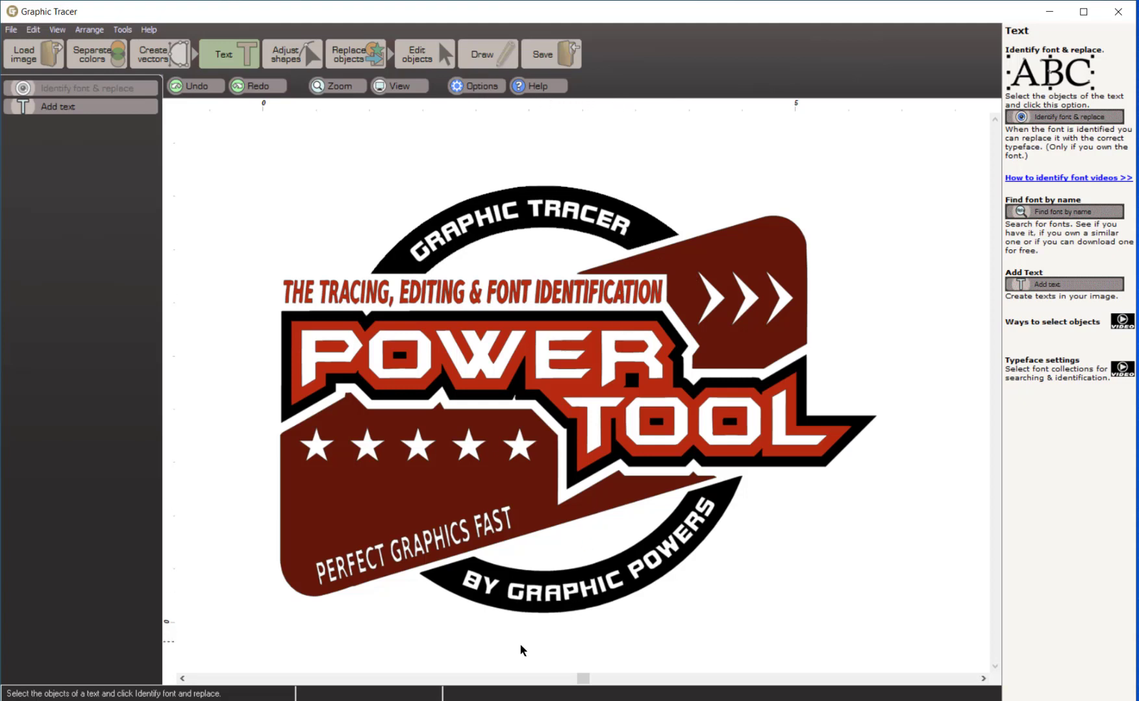
Step: Start font identification on the BY GRAPHIC POWERS lettering and exclude the stray letters CS FAST
drag(451, 648, 761, 492)
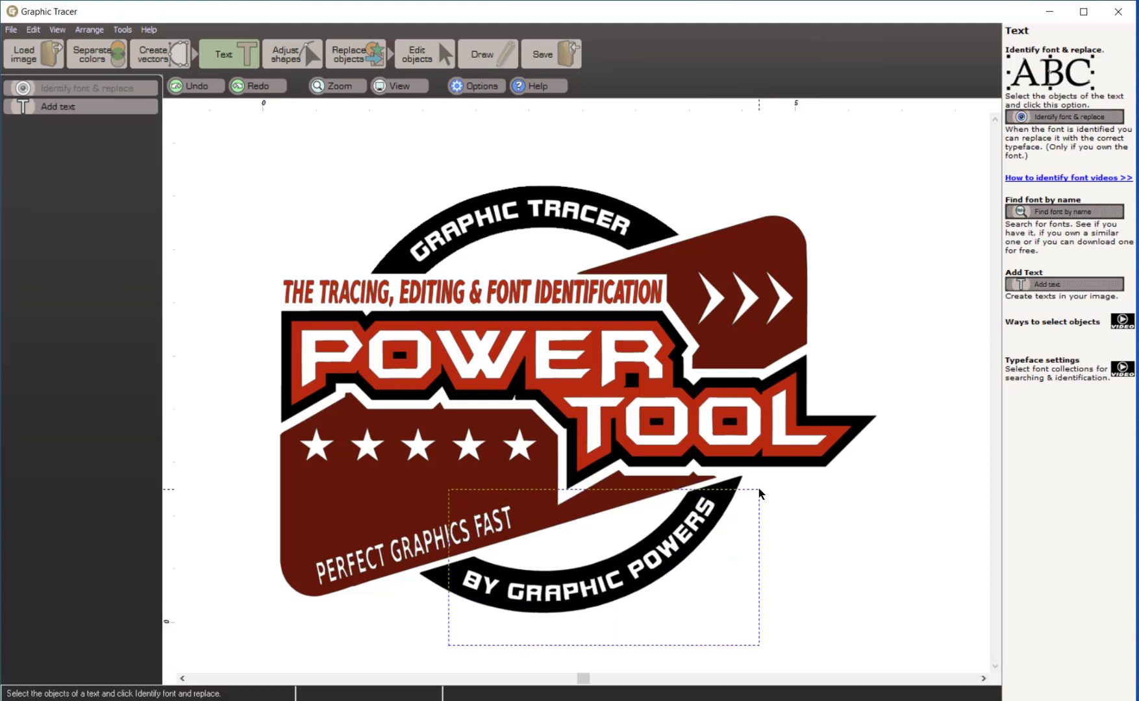
drag(758, 487, 758, 487)
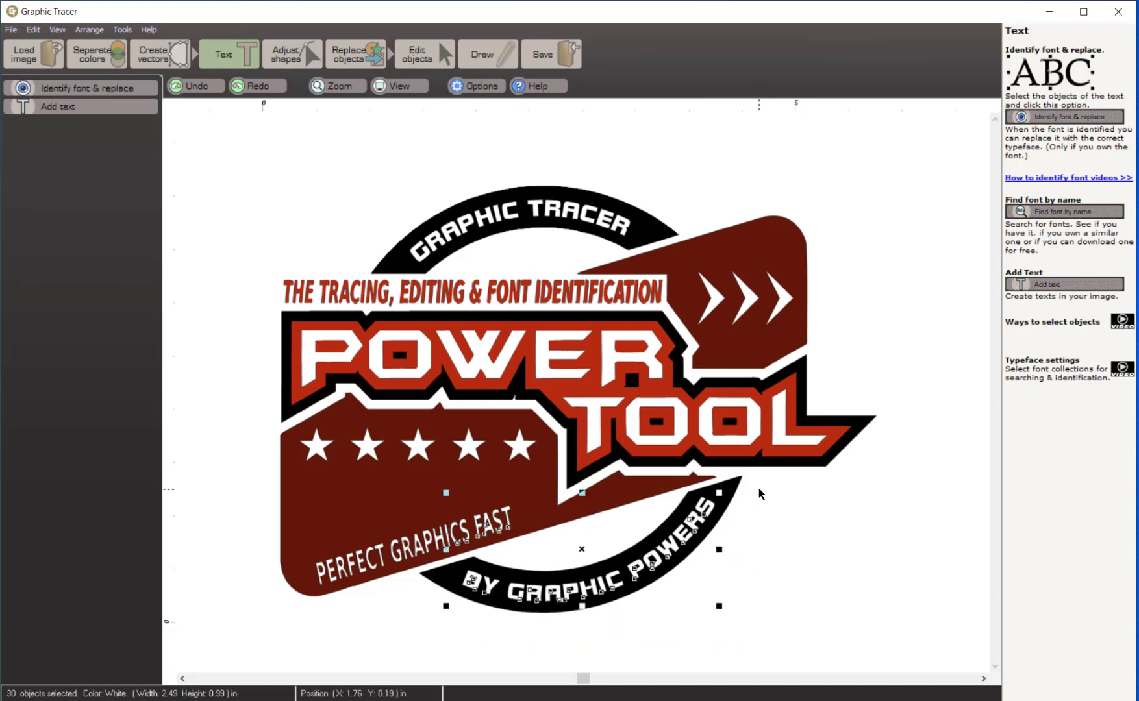
click(85, 86)
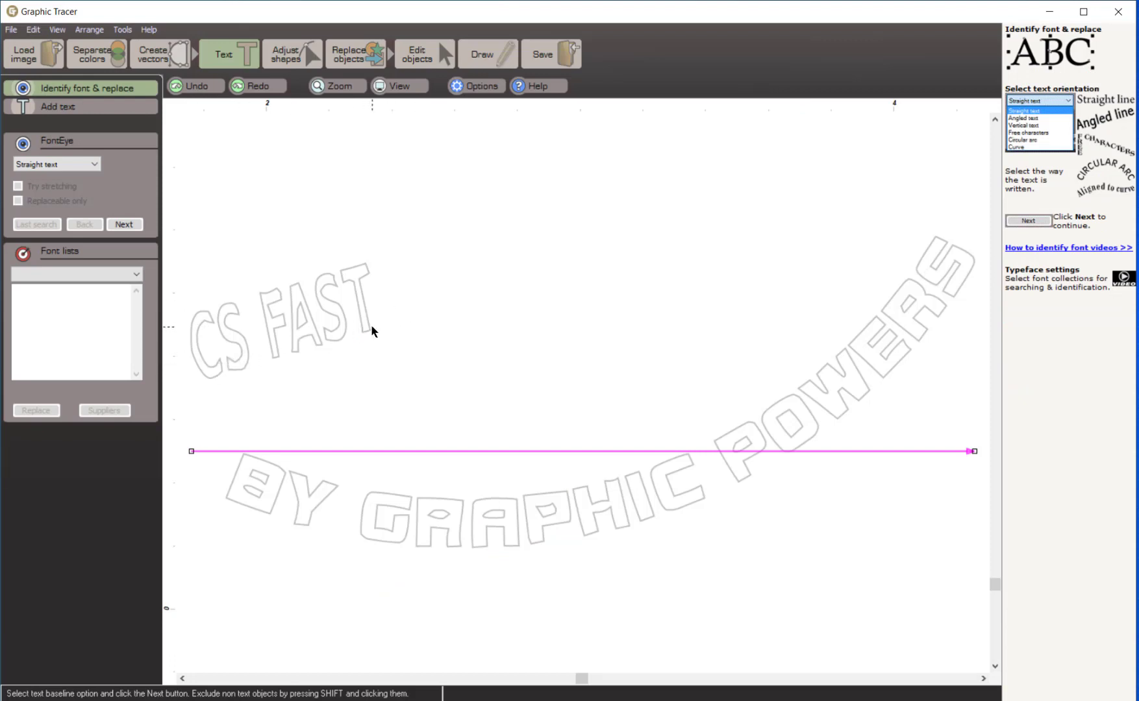
shift+click(219, 371)
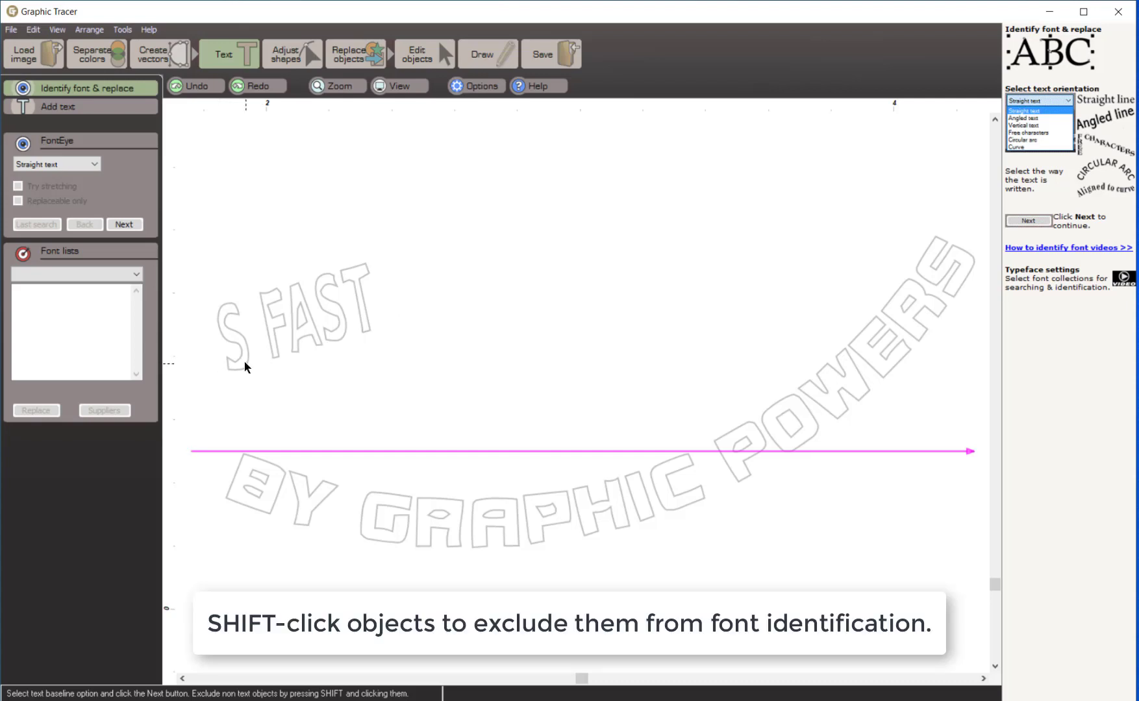
shift+click(247, 361)
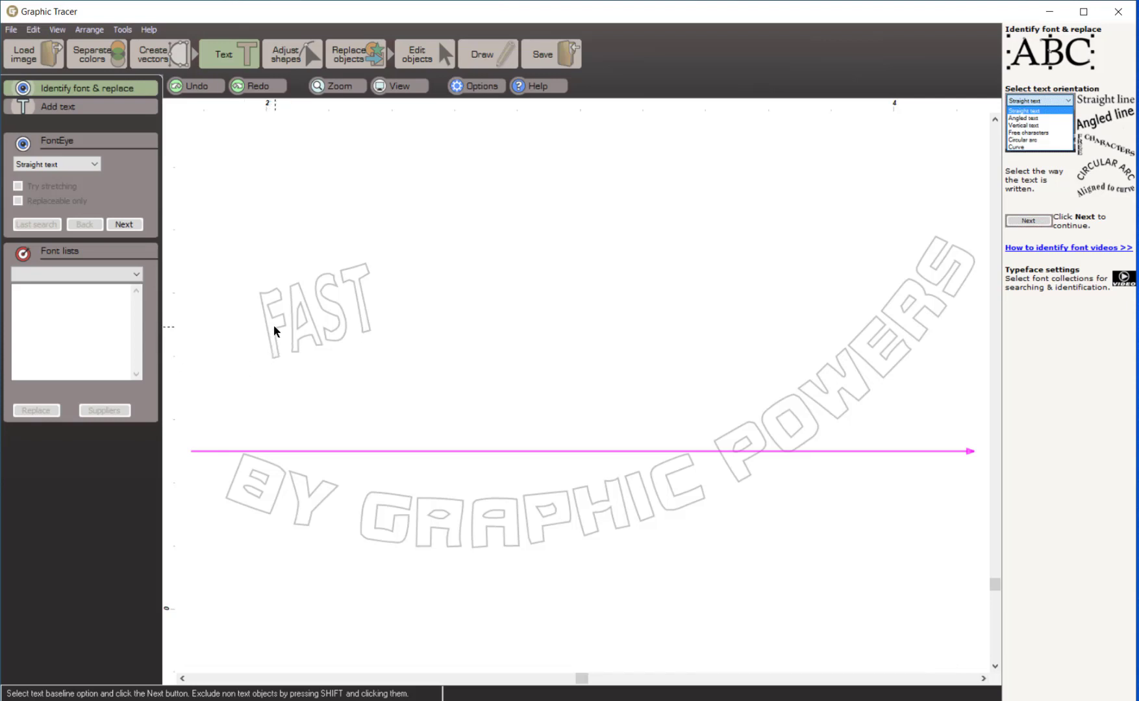
shift+click(275, 325)
shift+click(305, 334)
shift+click(339, 325)
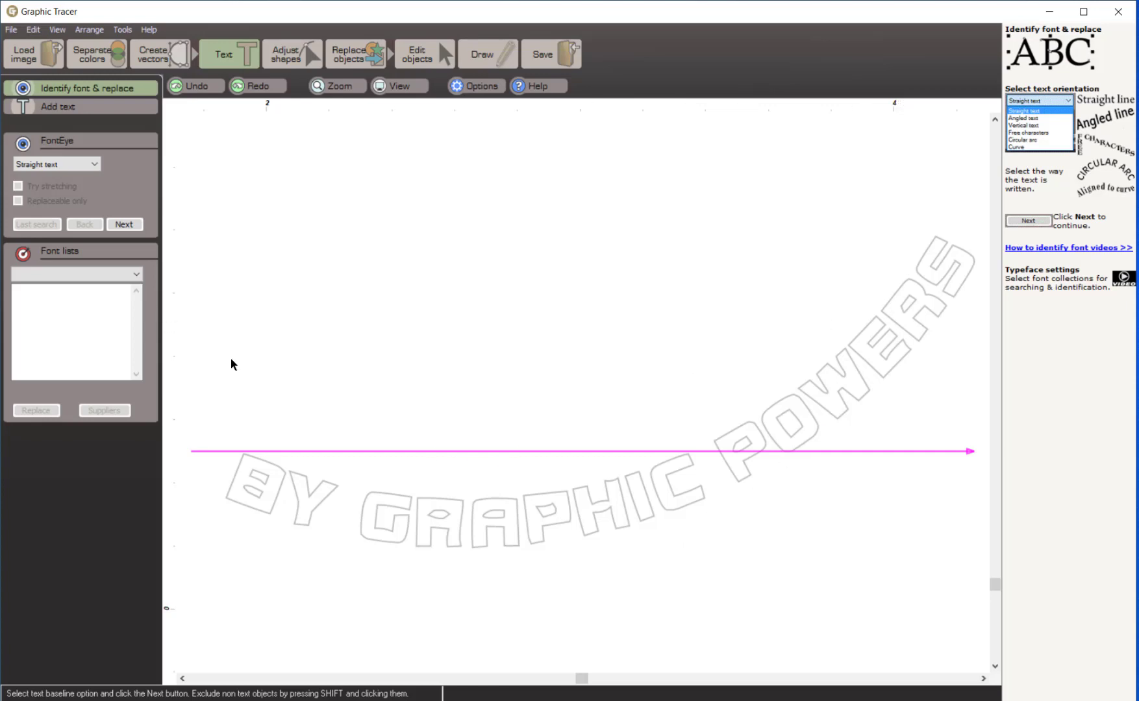
Step: Set the BY GRAPHIC POWERS text orientation to Circular arc and continue to the letter check
click(96, 164)
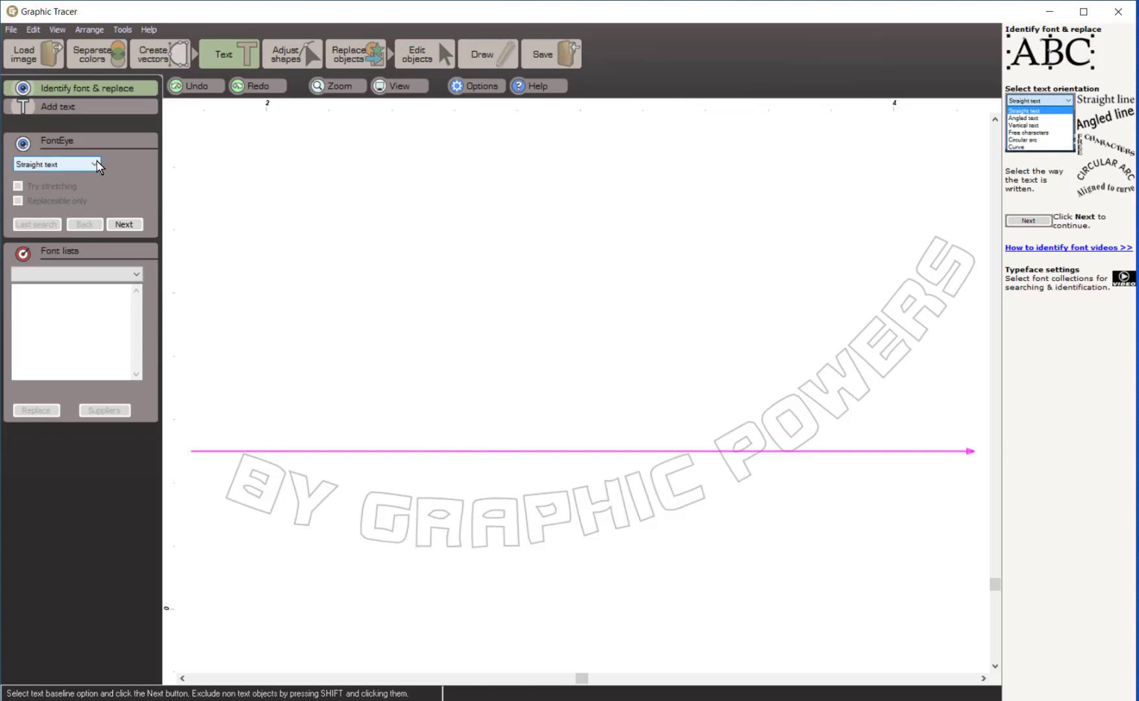
click(97, 165)
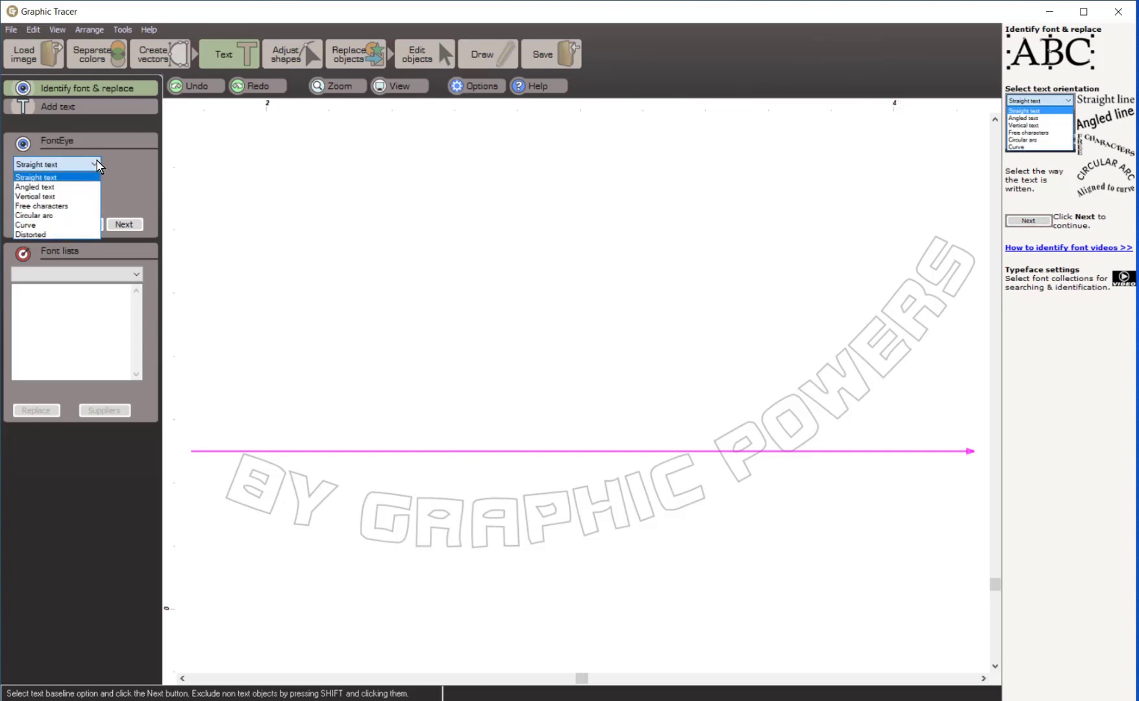
click(63, 216)
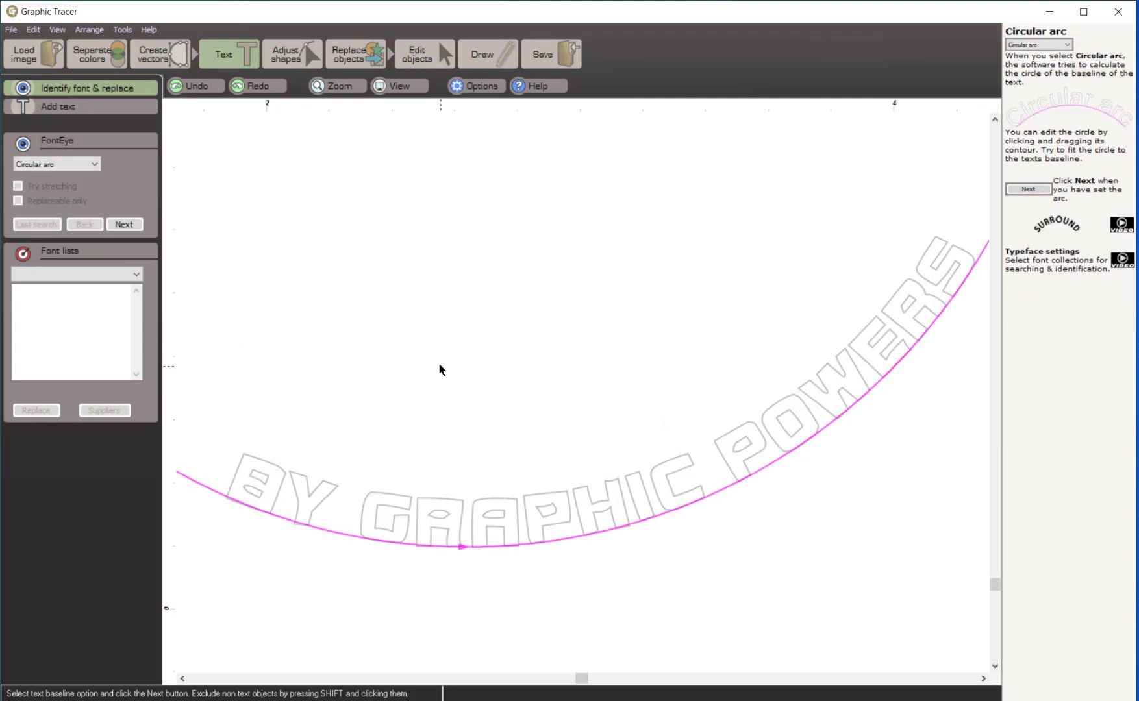
click(119, 224)
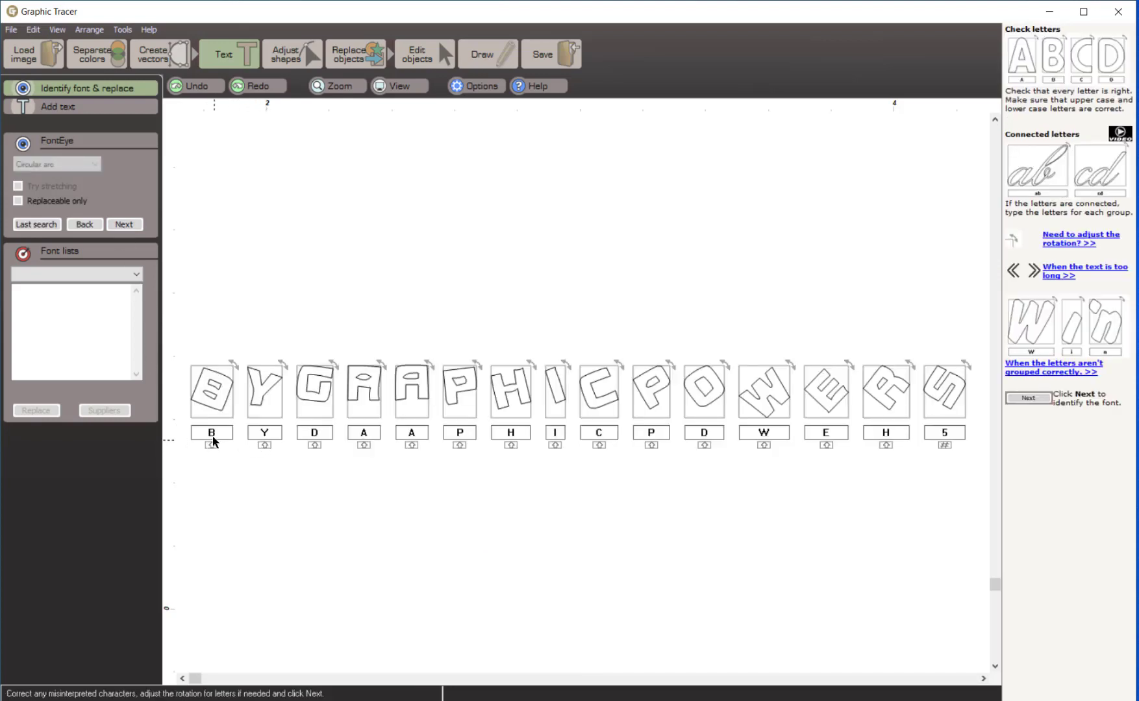
Step: Correct the misread letters of BY GRAPHIC POWERS to G, R, O, R and S
click(320, 433)
drag(323, 433, 288, 438)
text(G)
text(R)
click(707, 434)
double_click(881, 434)
text(R)
Step: Reuse the last search's font matches and replace the BY GRAPHIC POWERS lettering with a matching font from them
click(37, 224)
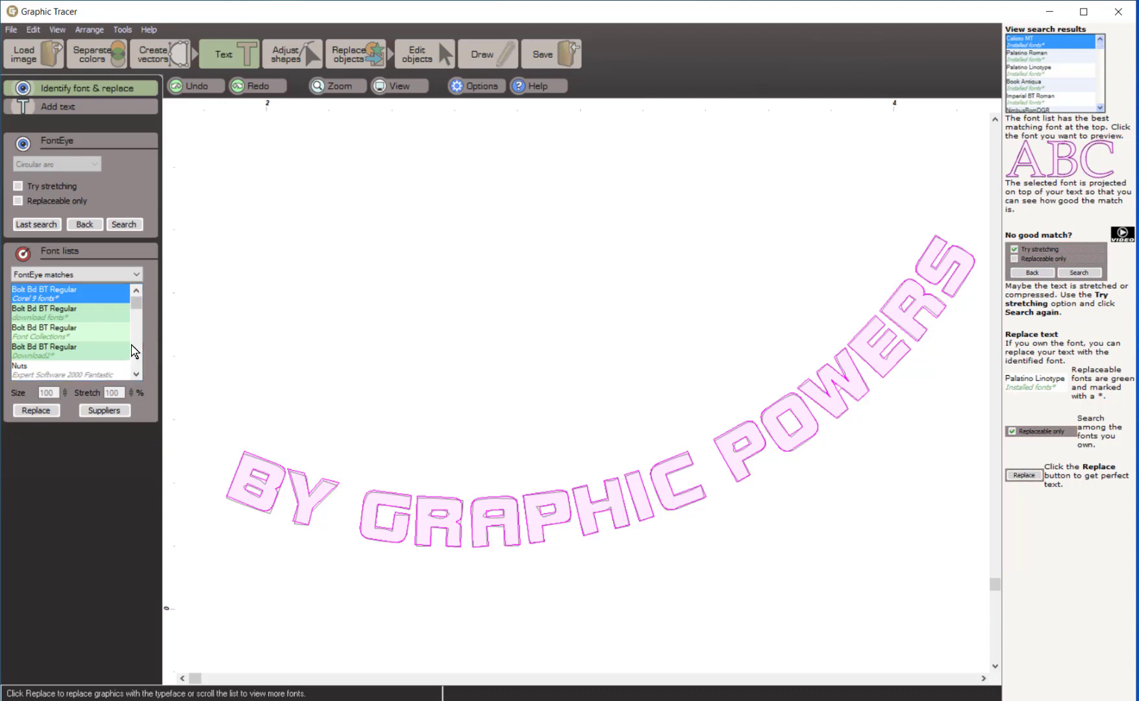
click(31, 290)
click(35, 410)
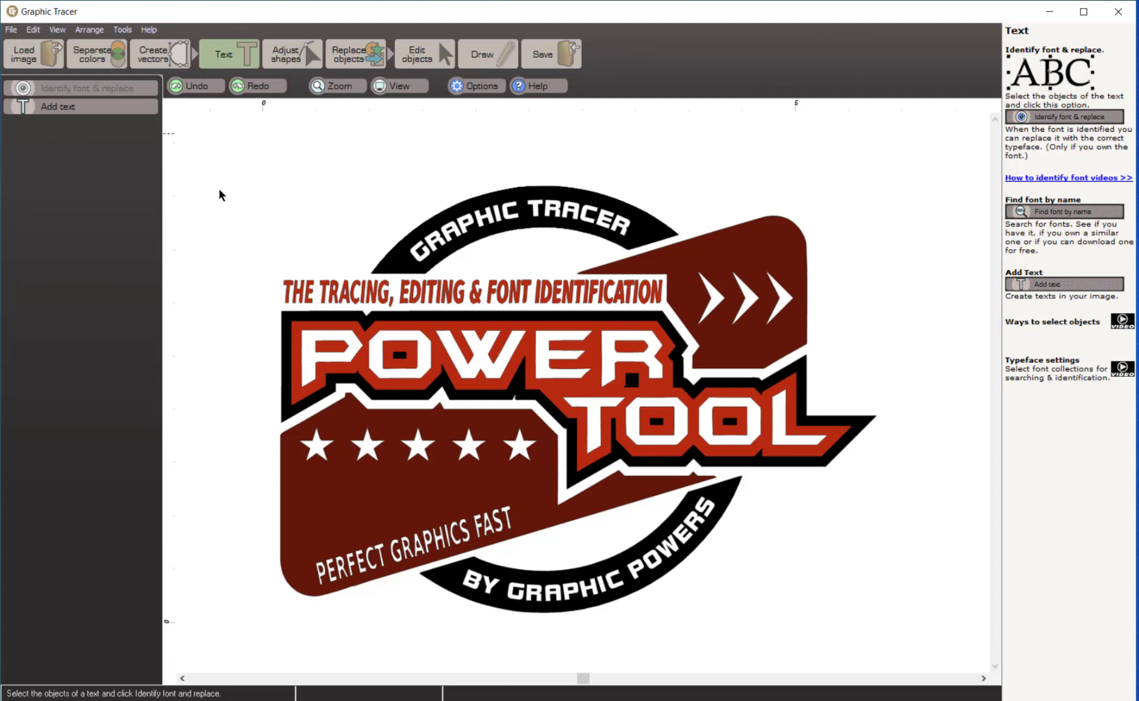
Step: Start font identification on THE TRACING, EDITING & FONT IDENTIFICATION line as straight text and continue to the letter check
mouse_move(272, 266)
mouse_down()
mouse_move(416, 344)
mouse_move(673, 312)
mouse_up()
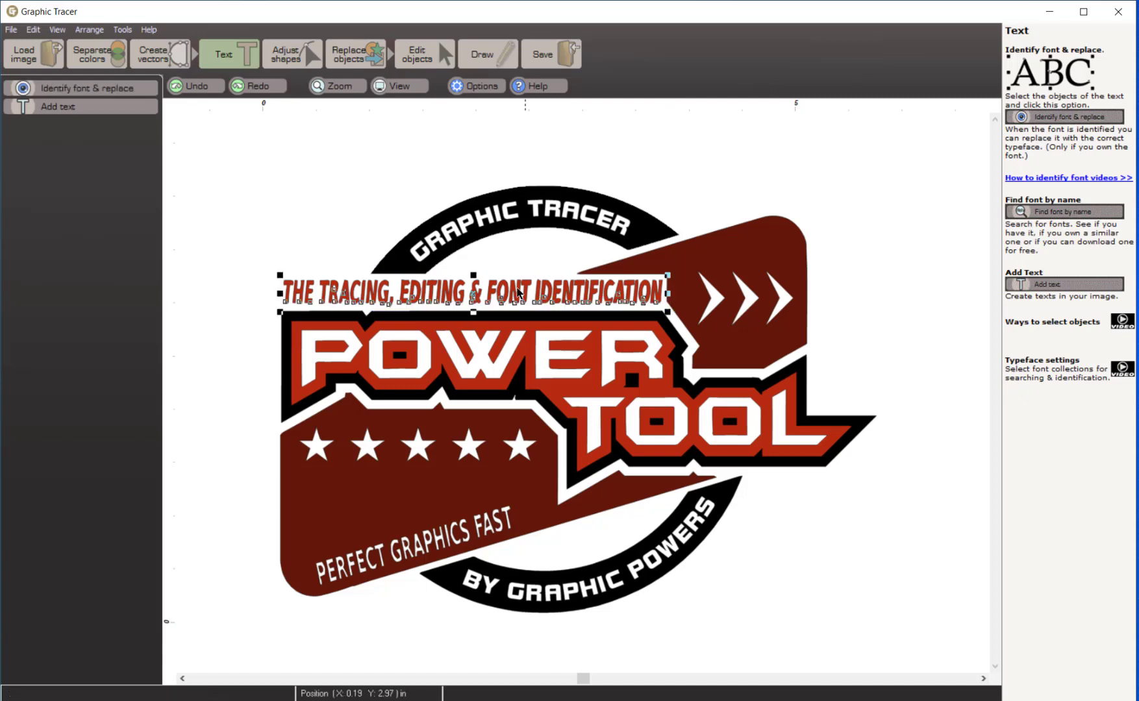
click(133, 91)
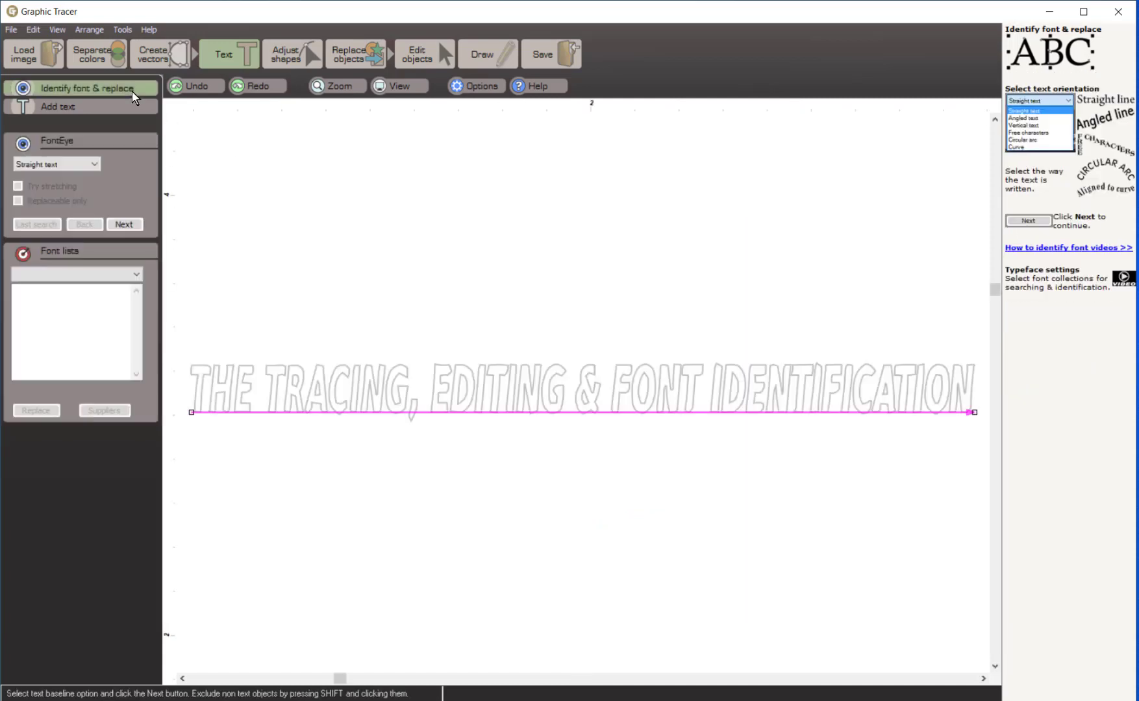
click(124, 224)
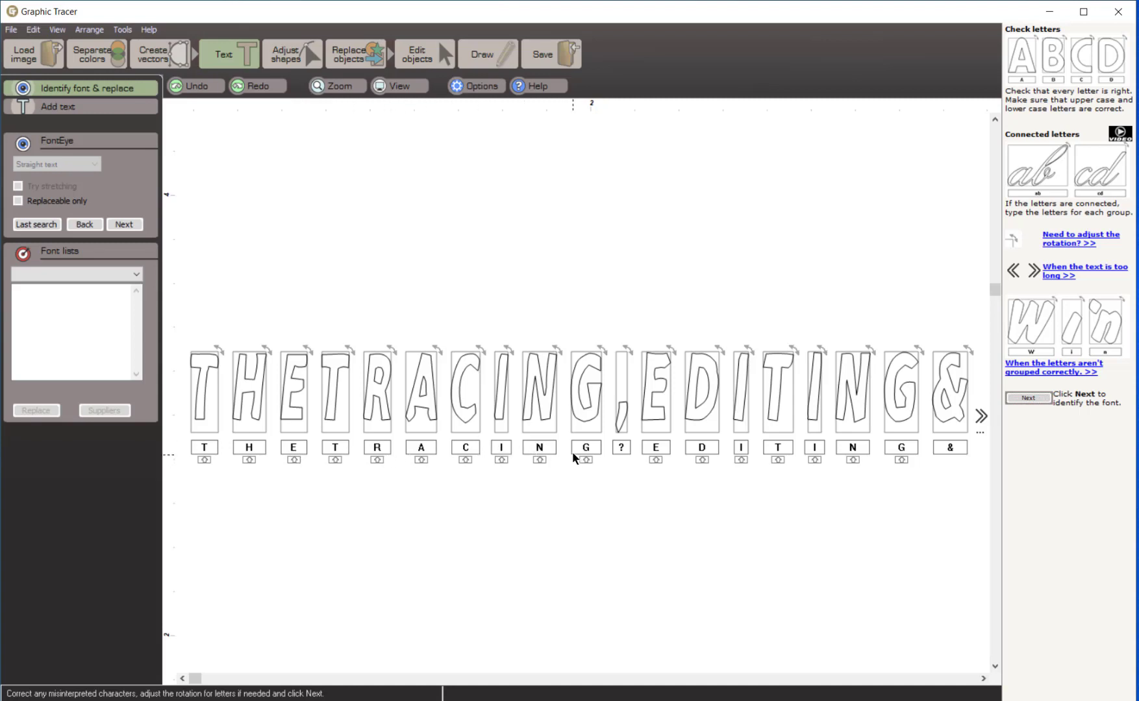
Step: Correct the unrecognized character after TRACING to a comma and check the remaining letters through the end of the line
click(617, 448)
text(,)
click(982, 418)
click(983, 417)
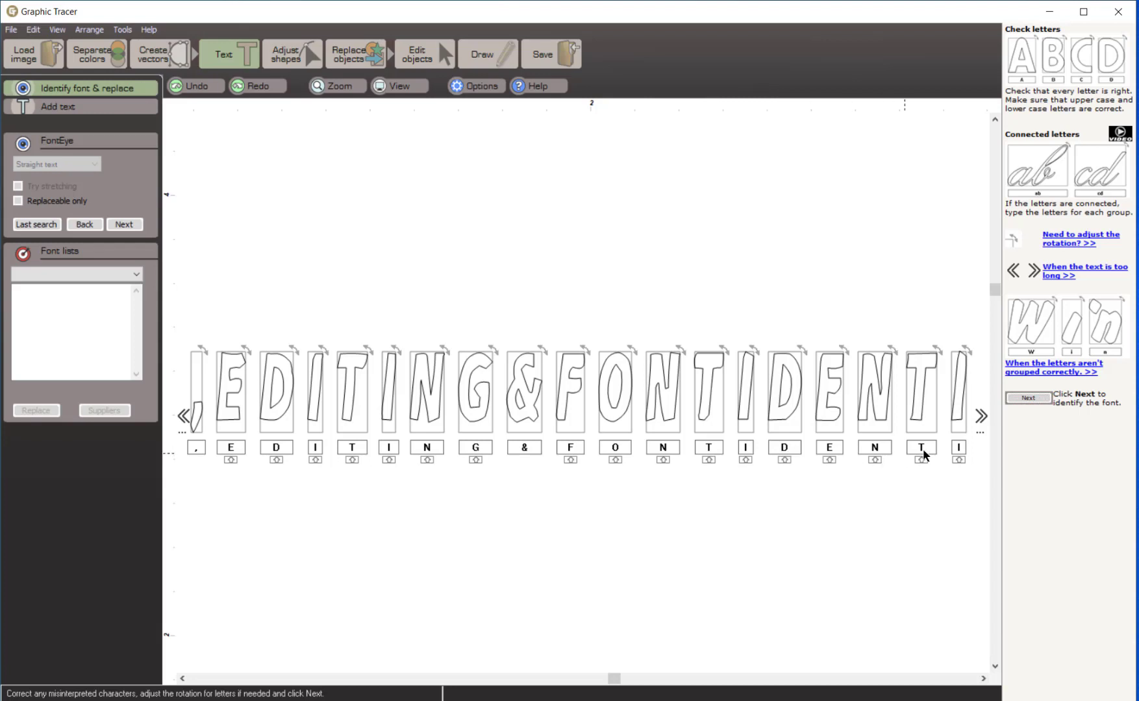
click(981, 417)
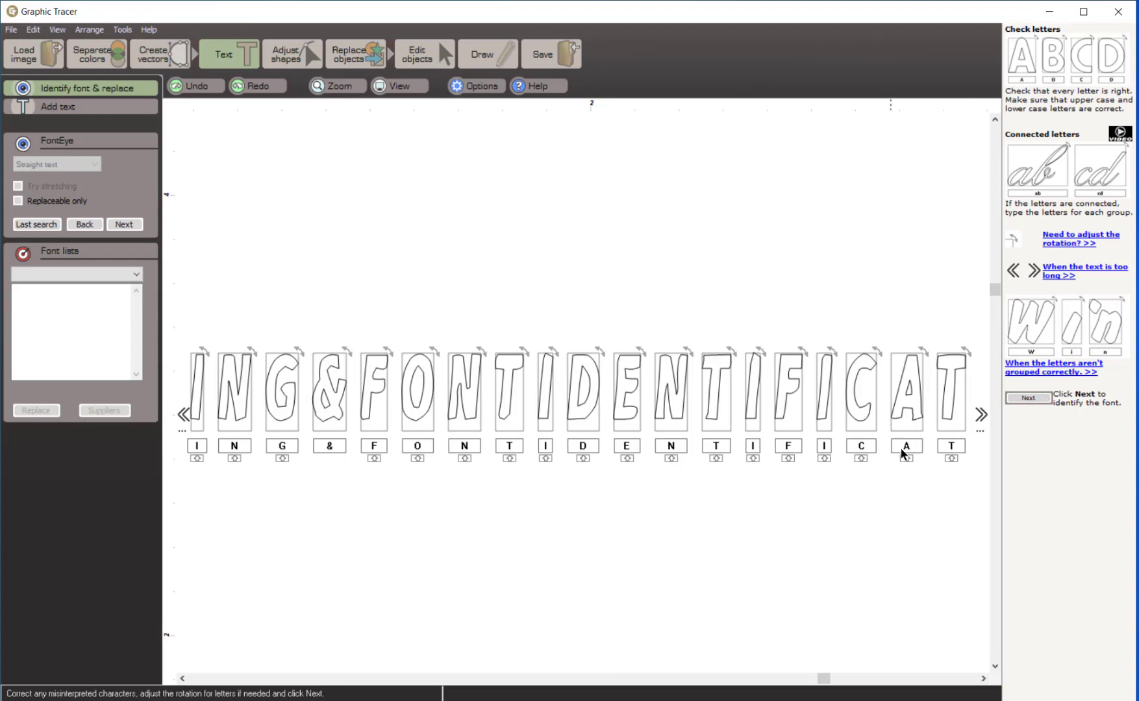
click(980, 415)
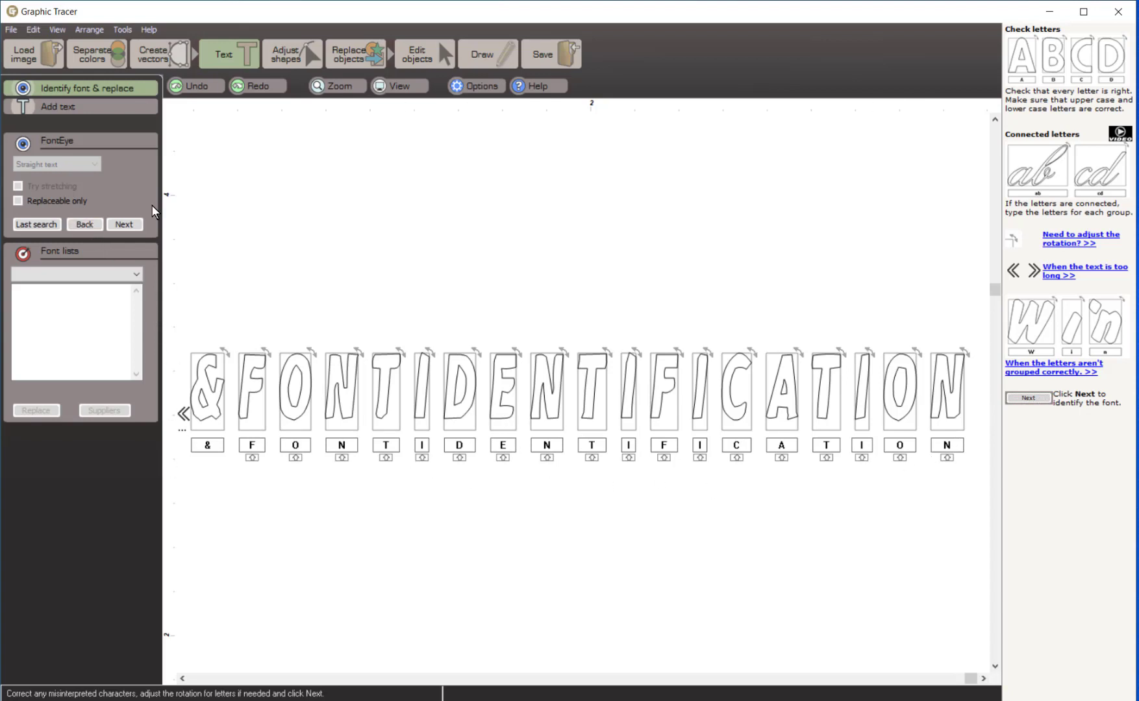
Step: Identify the font of the THE TRACING, EDITING & FONT IDENTIFICATION line and preview the suggested matches one by one against the traced outlines
click(124, 225)
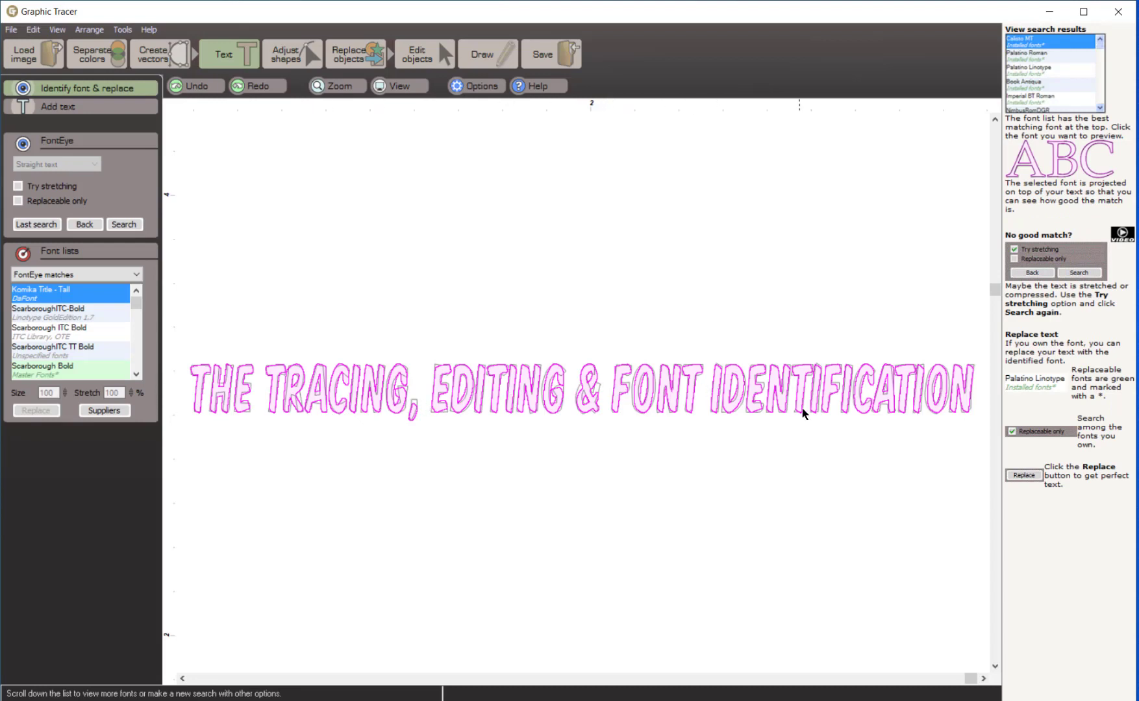
click(63, 316)
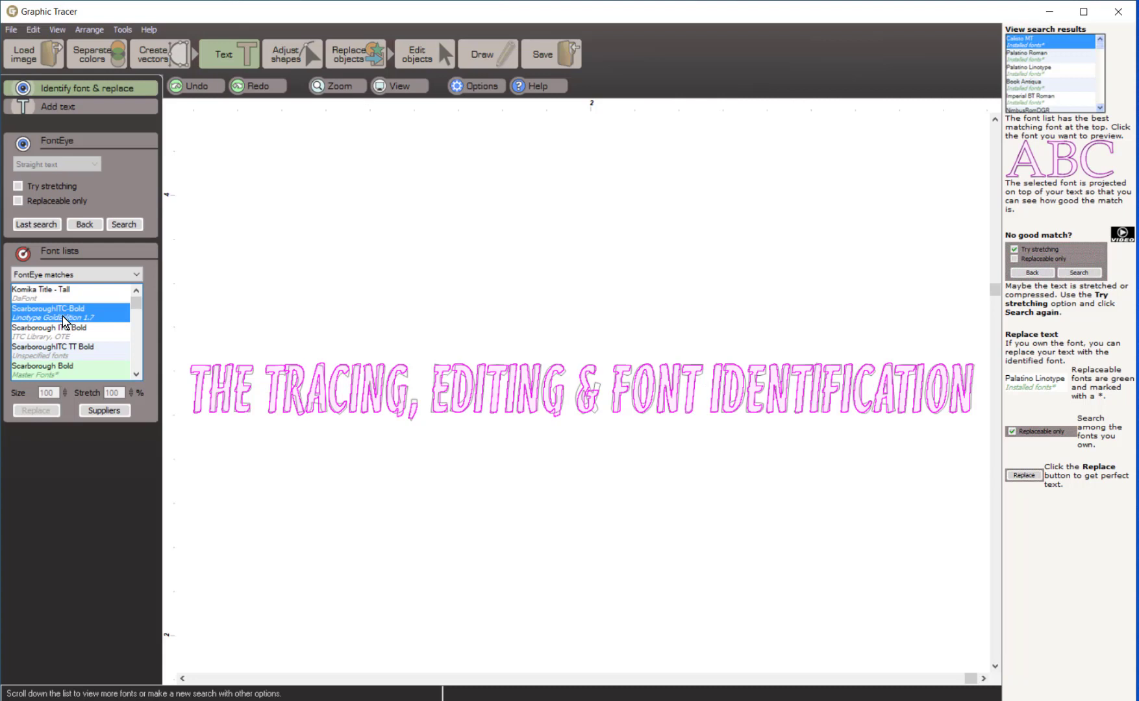
click(67, 330)
key(Down)
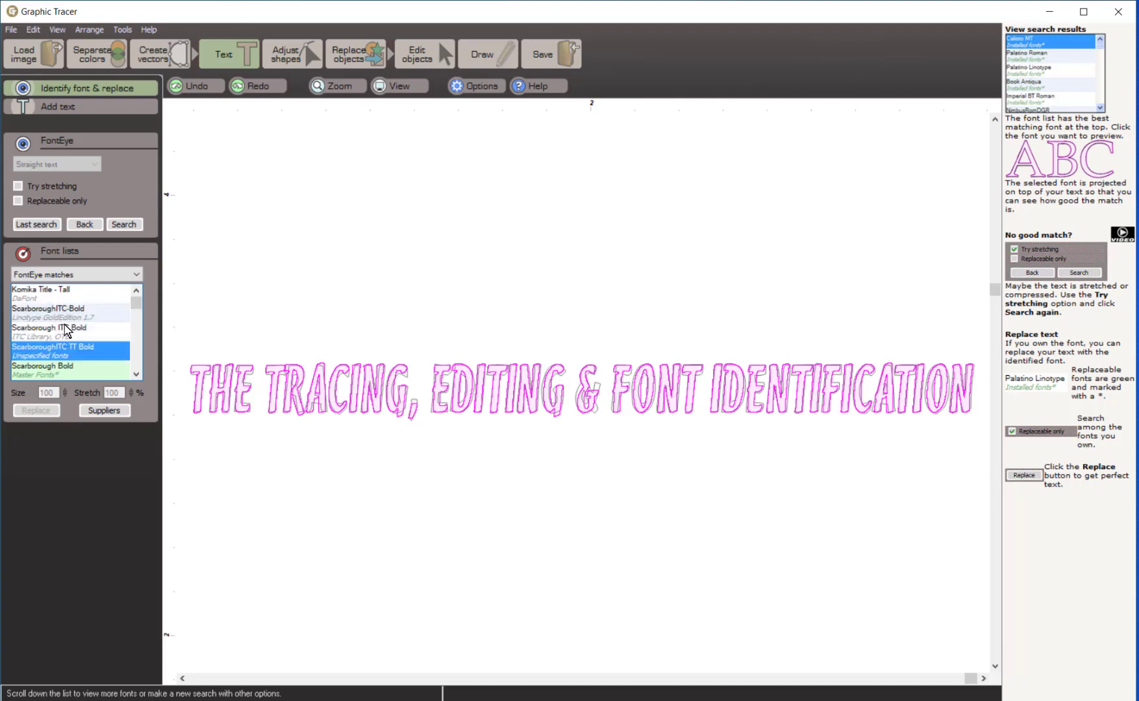
key(Down)
key(Down)
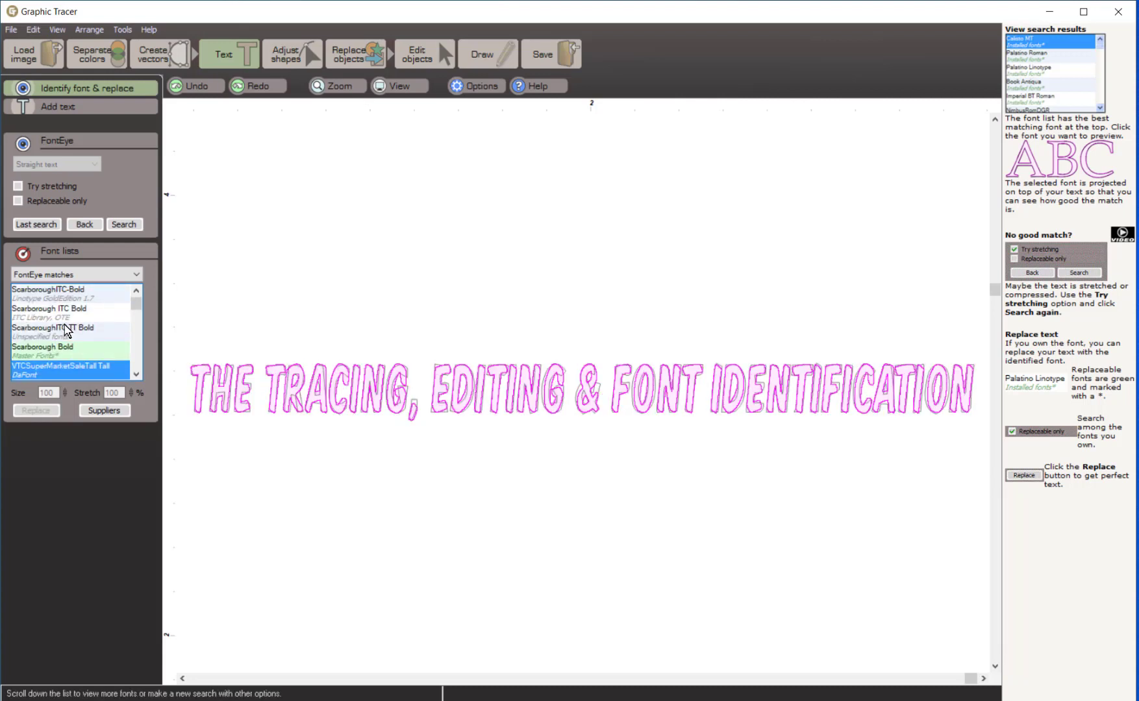
key(Down)
key(Down)
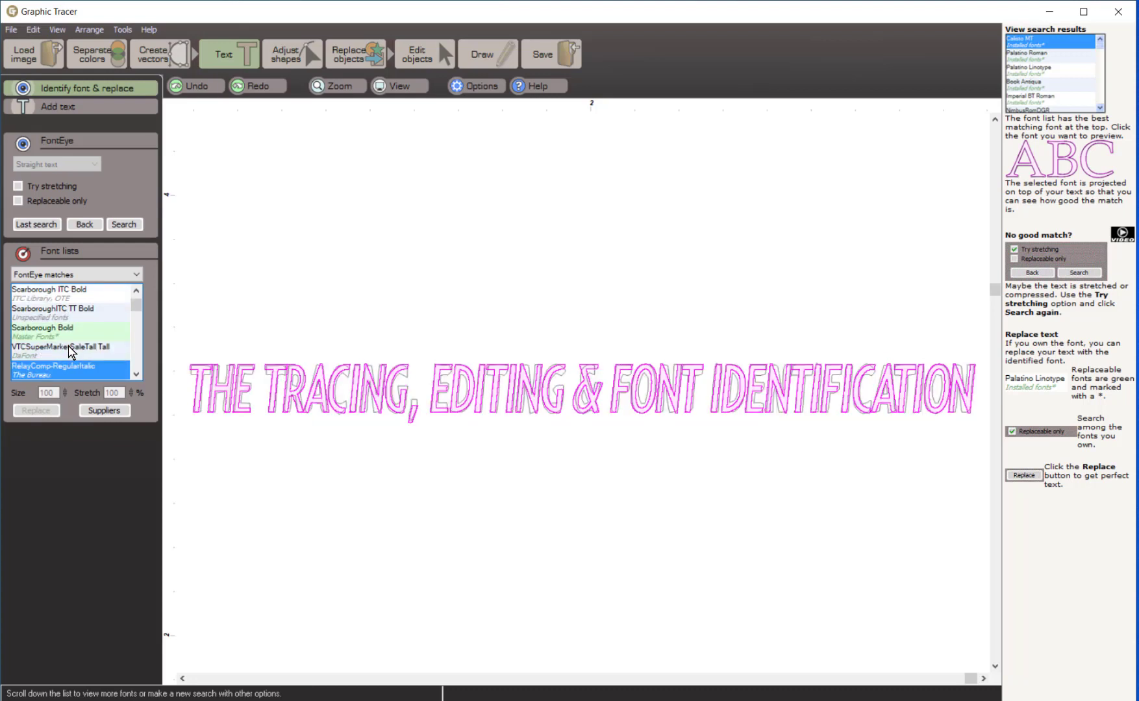
key(Down)
key(Down)
key(Down)
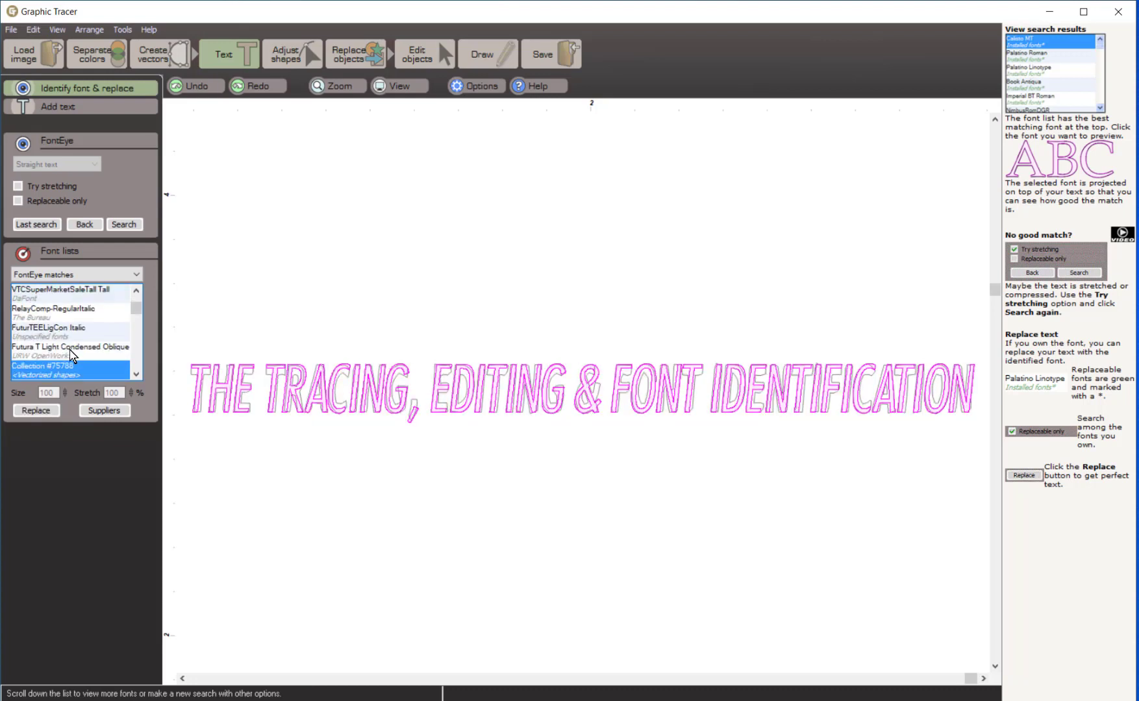
key(Up)
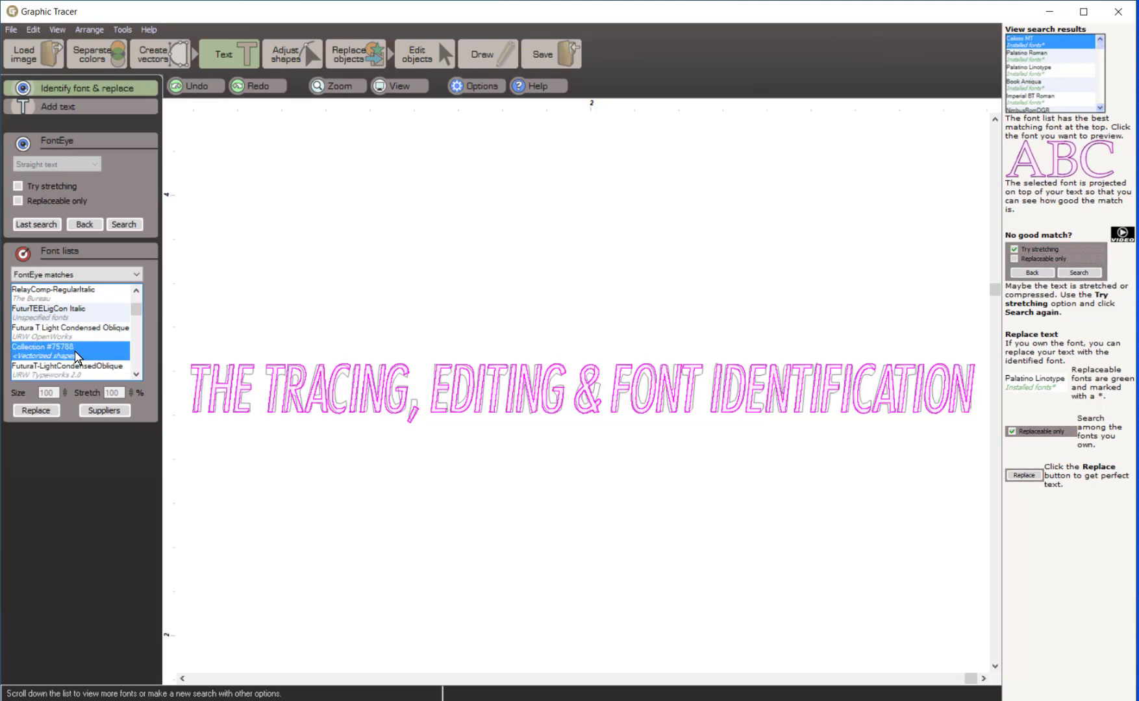
key(Down)
key(Down)
key(Down)
key(Down)
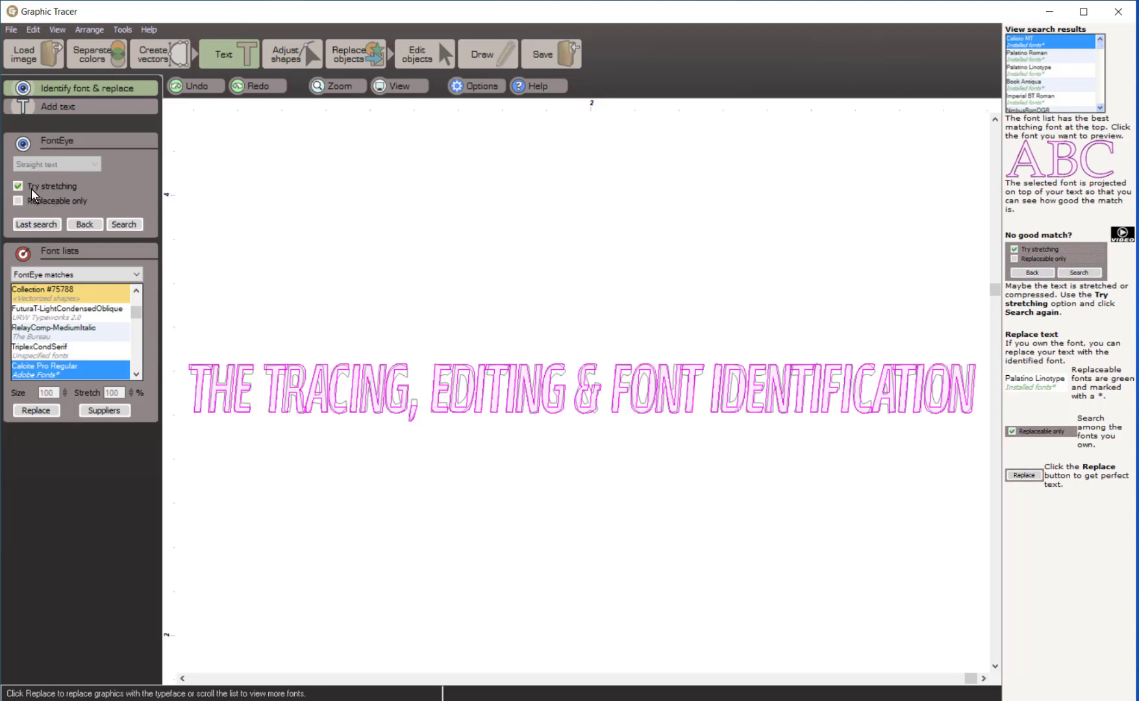
Step: Repeat the font search with stretching allowed and preview the compressed matches as far as Myriad Bold Italic
click(132, 225)
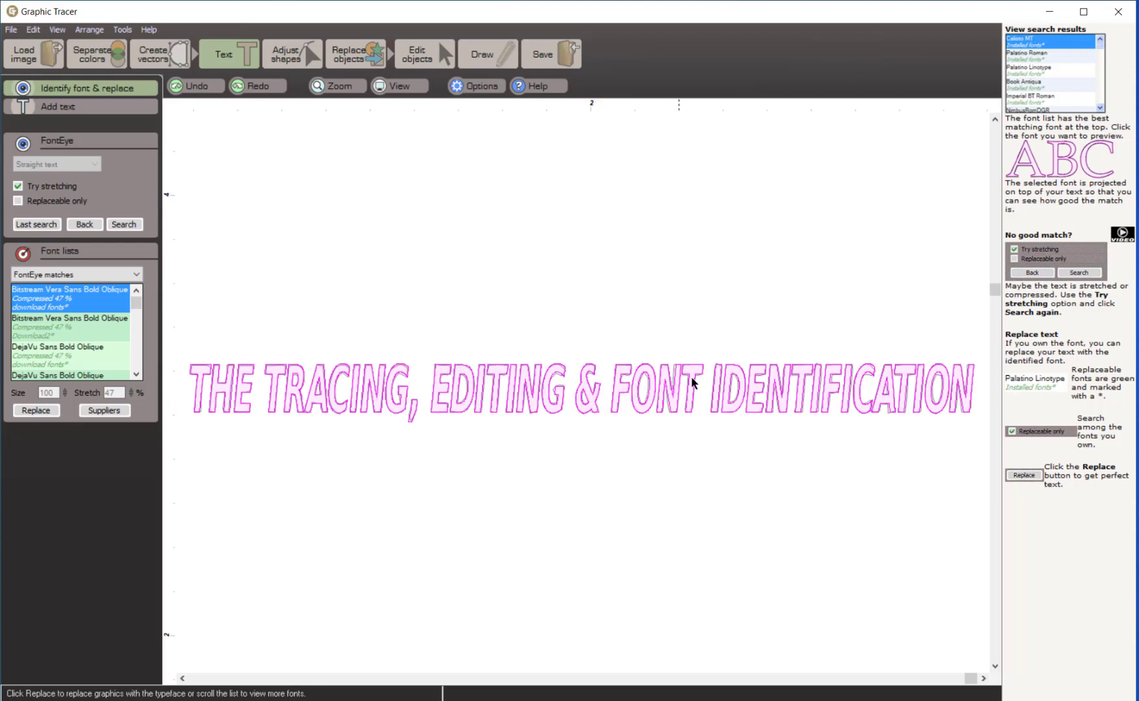
click(62, 324)
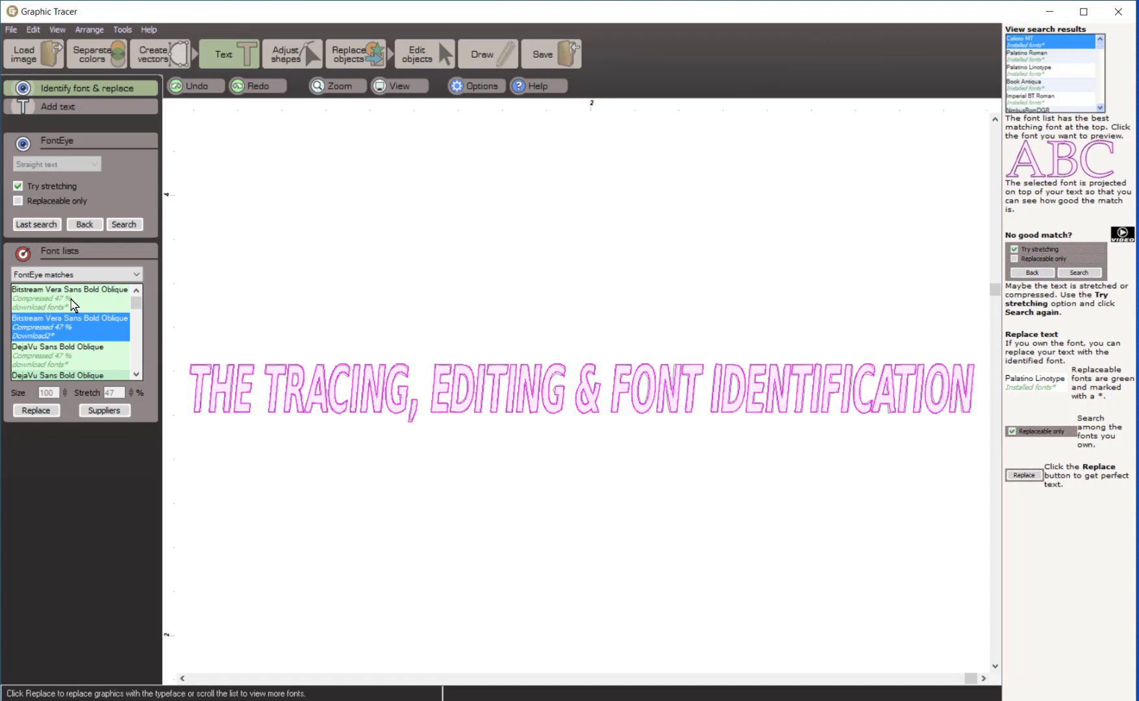
click(74, 363)
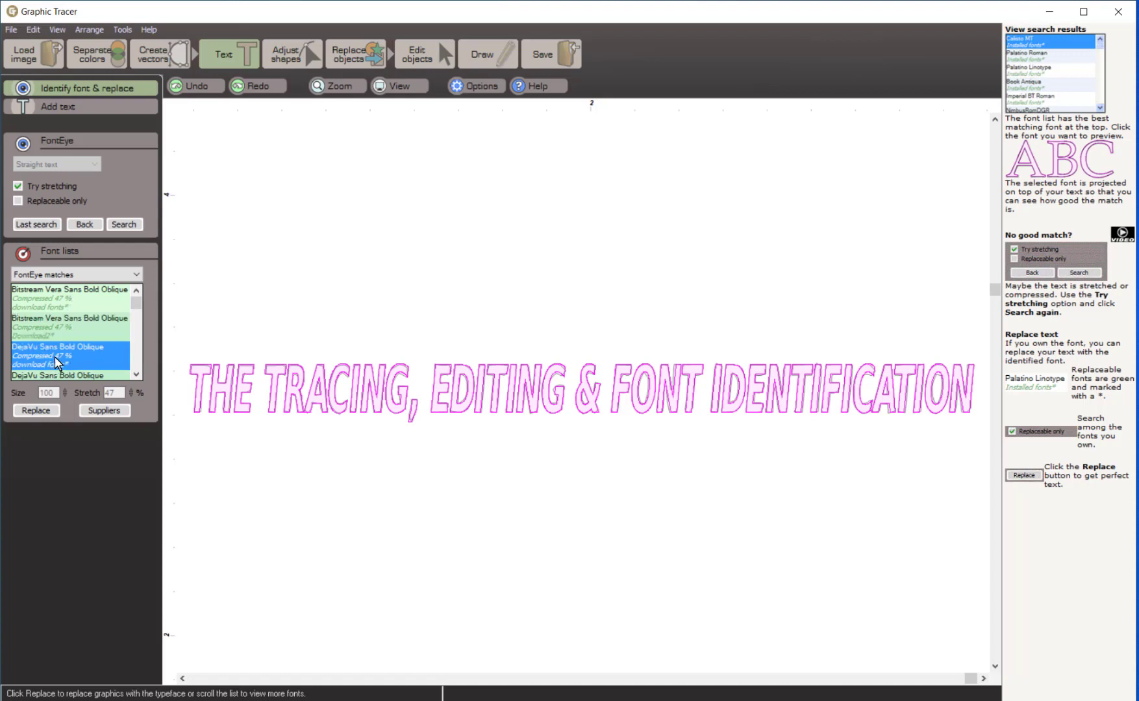
click(67, 375)
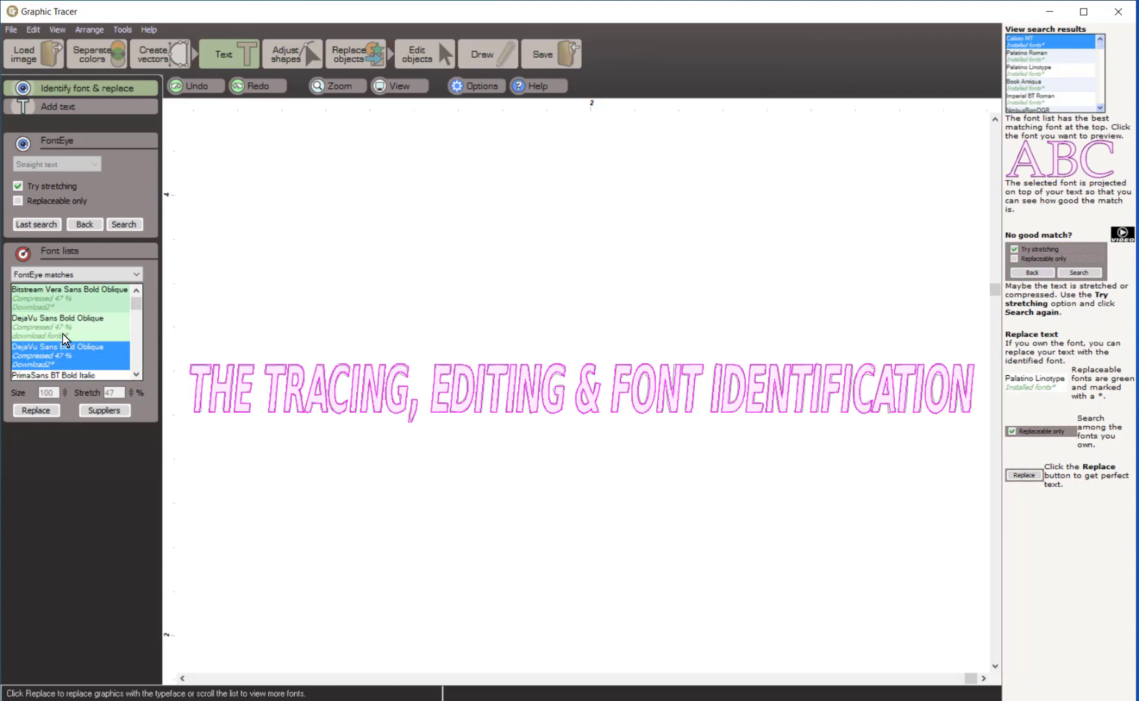
click(73, 375)
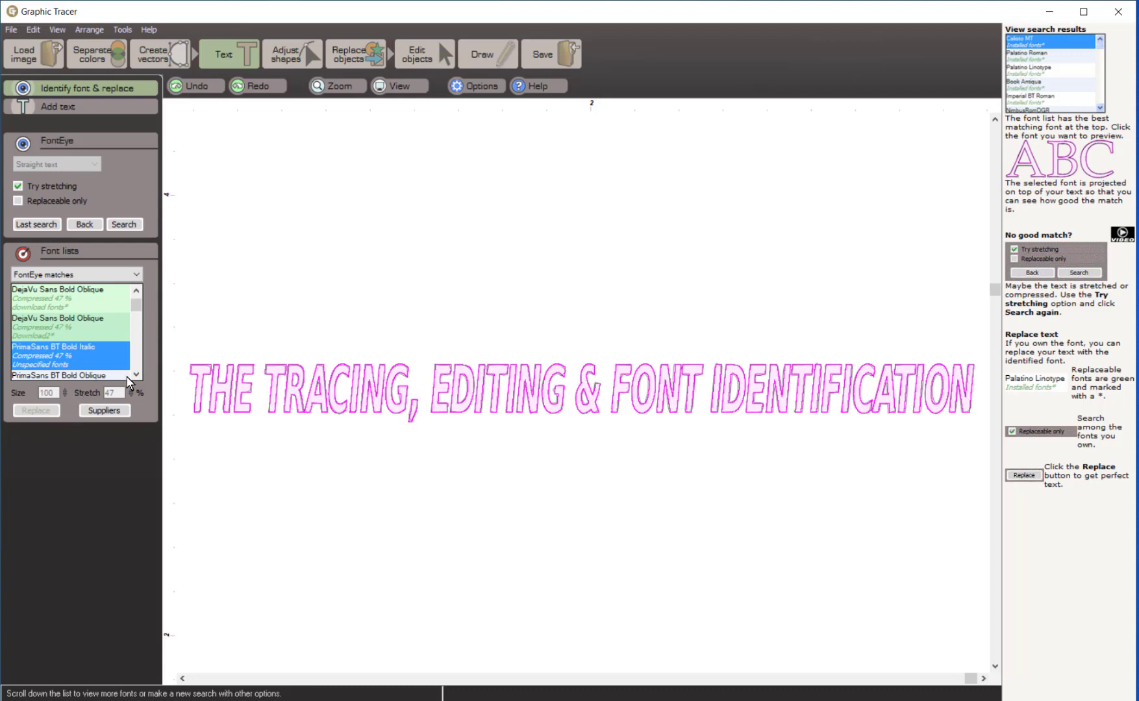
key(Down)
key(Down)
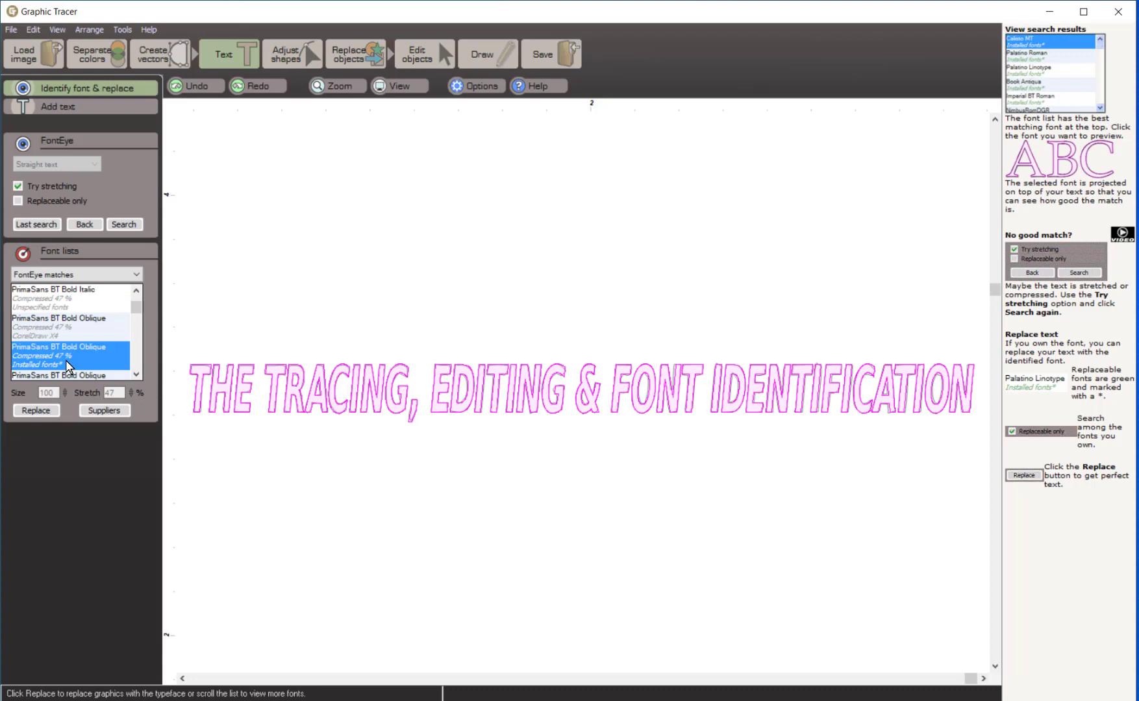
key(Down)
key(Down)
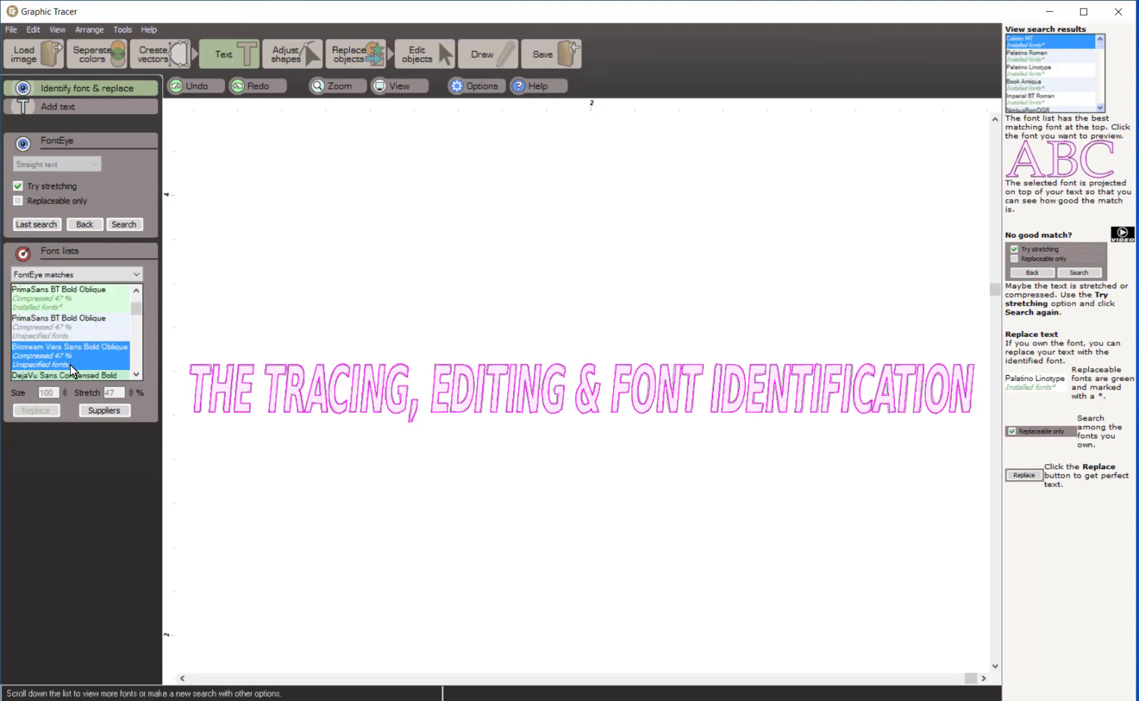
key(Down)
key(Down)
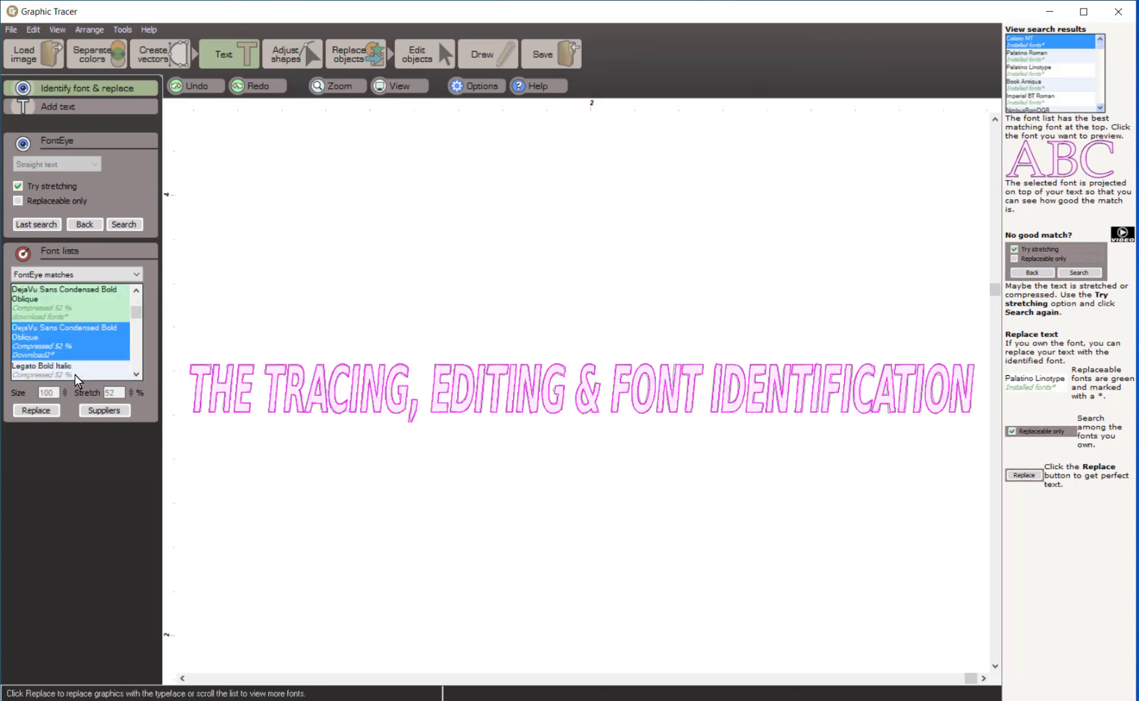
click(74, 374)
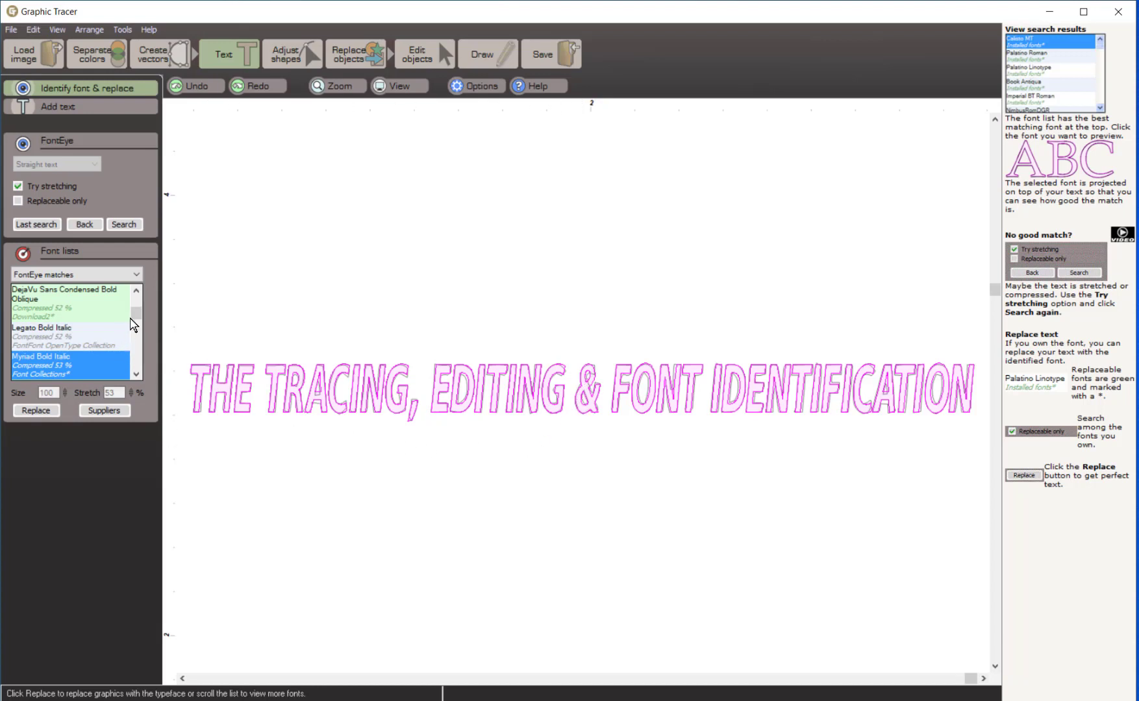
scroll(137, 308, down, 3)
scroll(137, 308, down, 3)
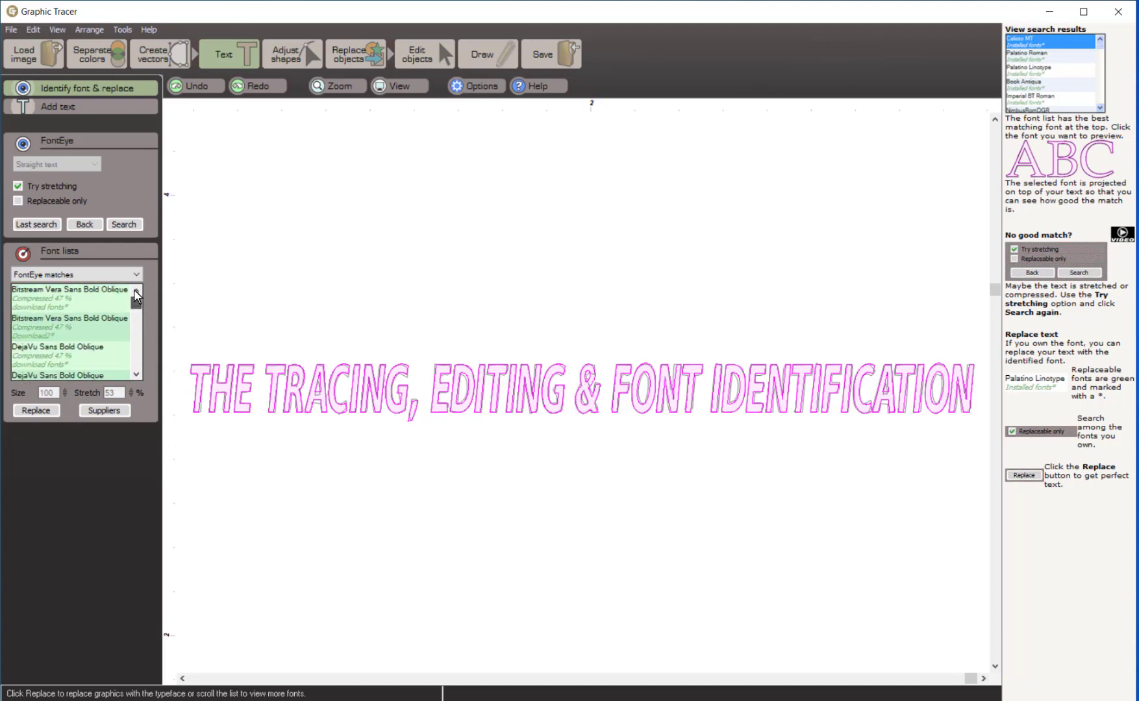
Step: Replace the line with the download fonts version of Bitstream Vera Sans Bold Oblique compressed to 47 % and check it in the logo
click(23, 295)
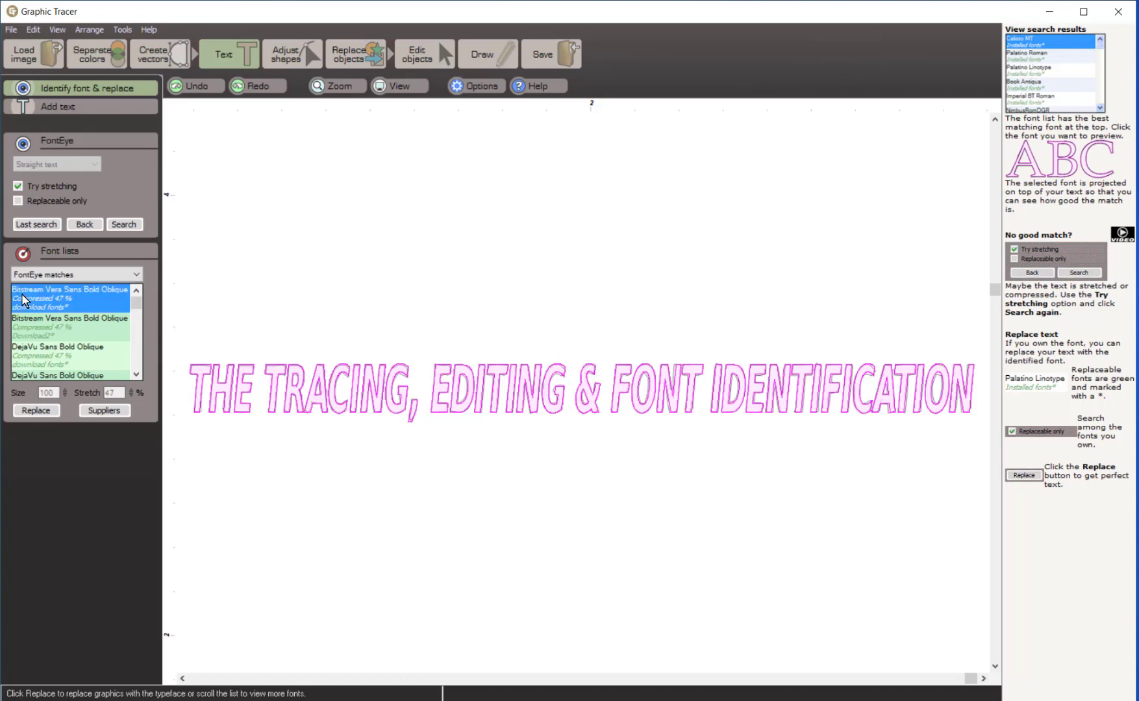
click(34, 411)
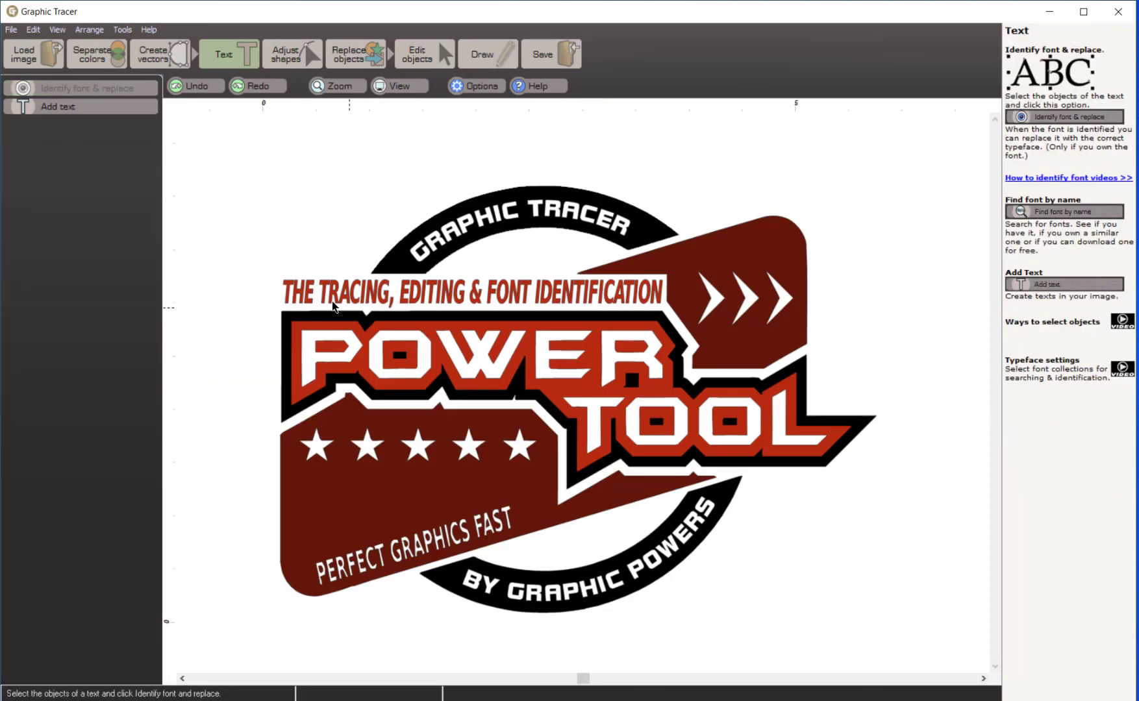
scroll(325, 303, up, 2)
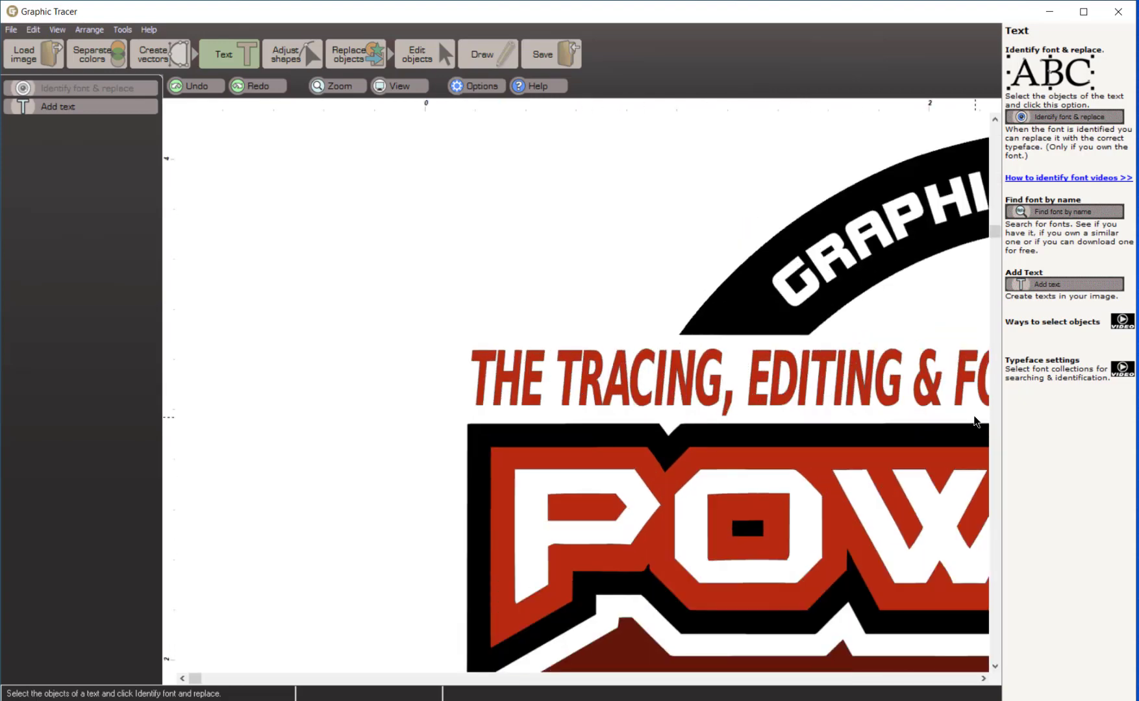
scroll(837, 391, down, 2)
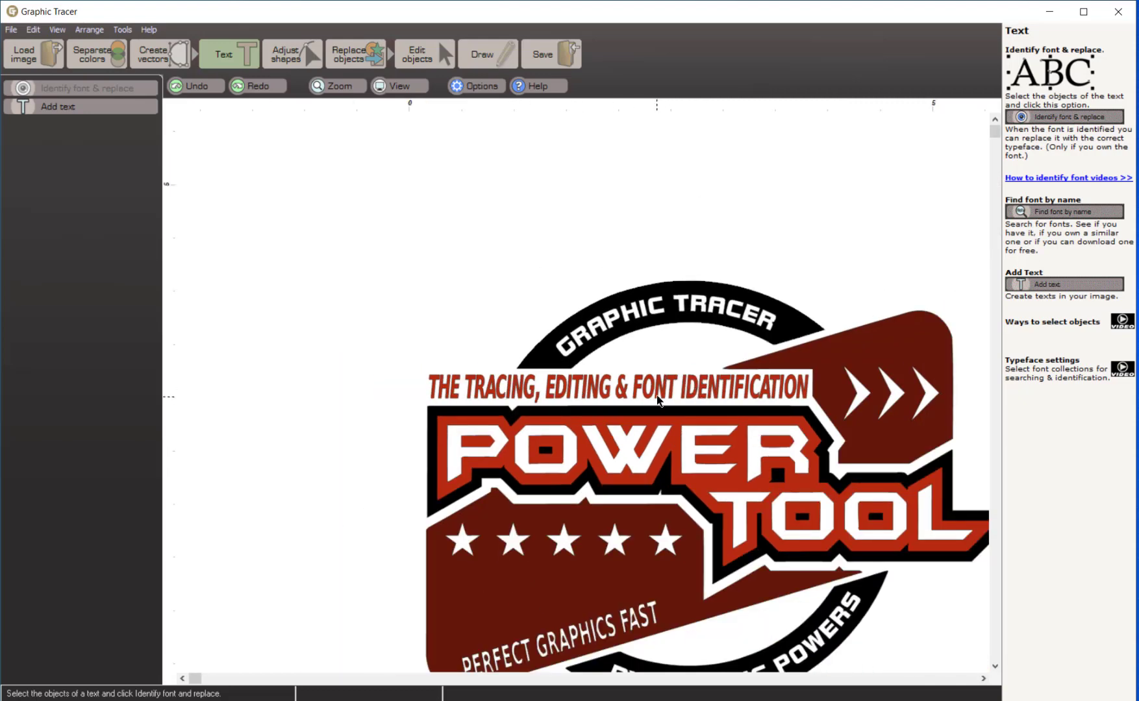
key(F4)
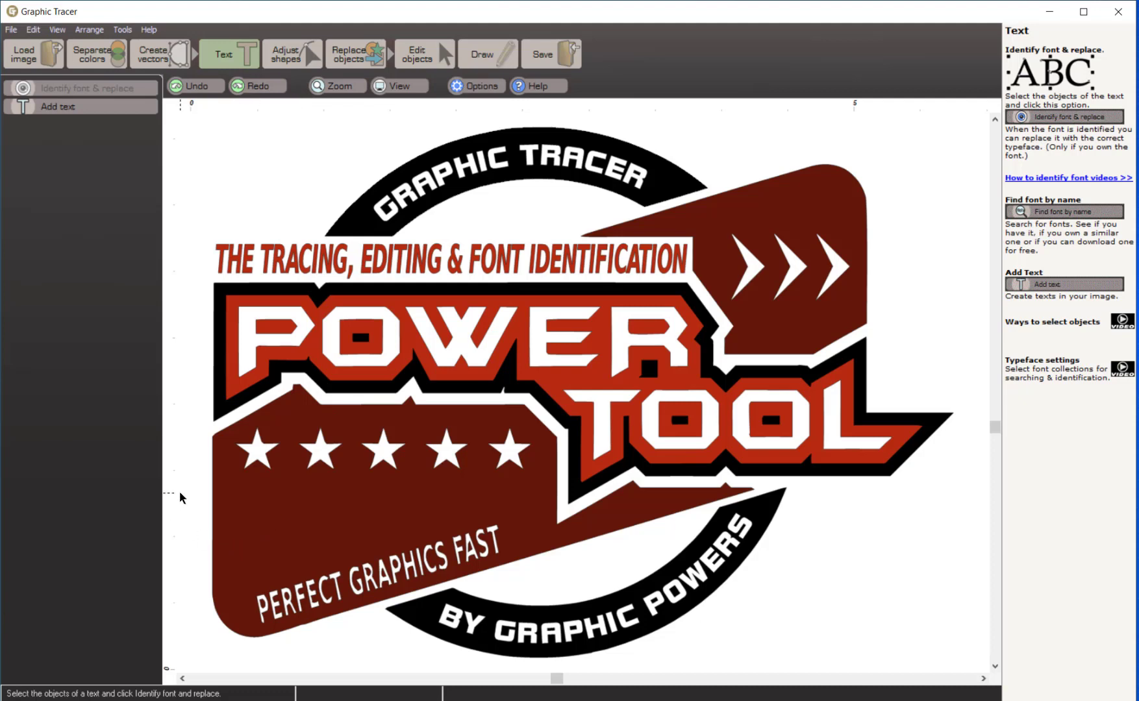
Step: Start font identification on the PERFECT GRAPHICS FAST lettering and exclude the stray BY GR letters from the selection
drag(179, 492, 541, 654)
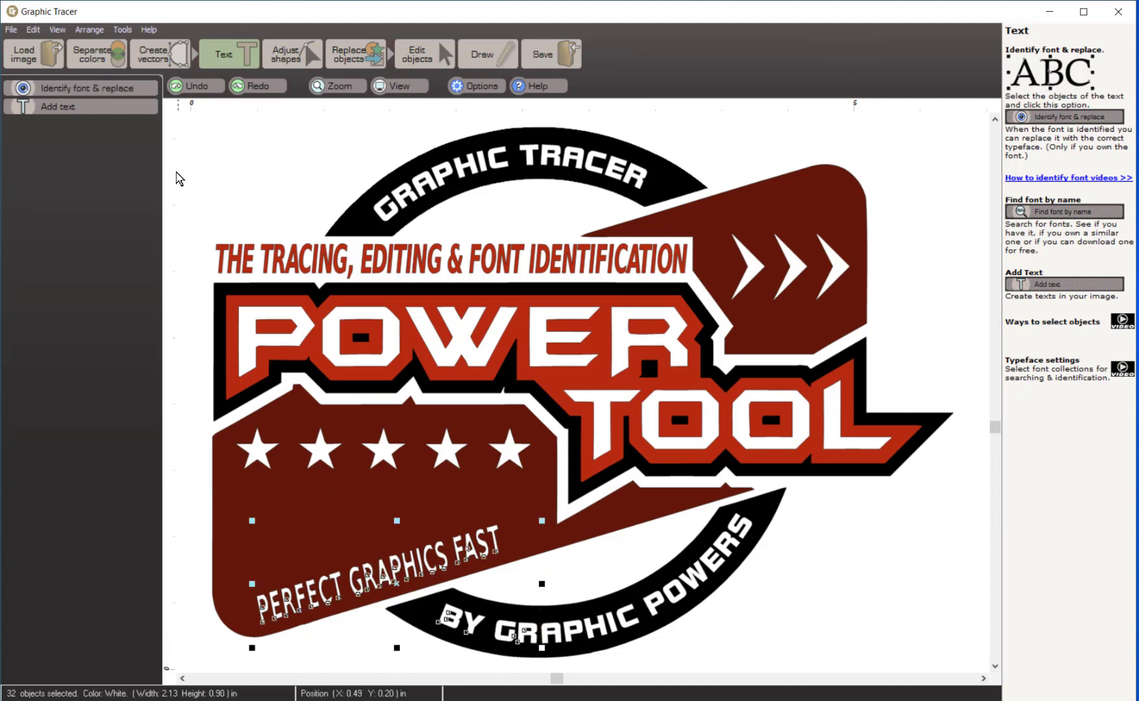
click(130, 89)
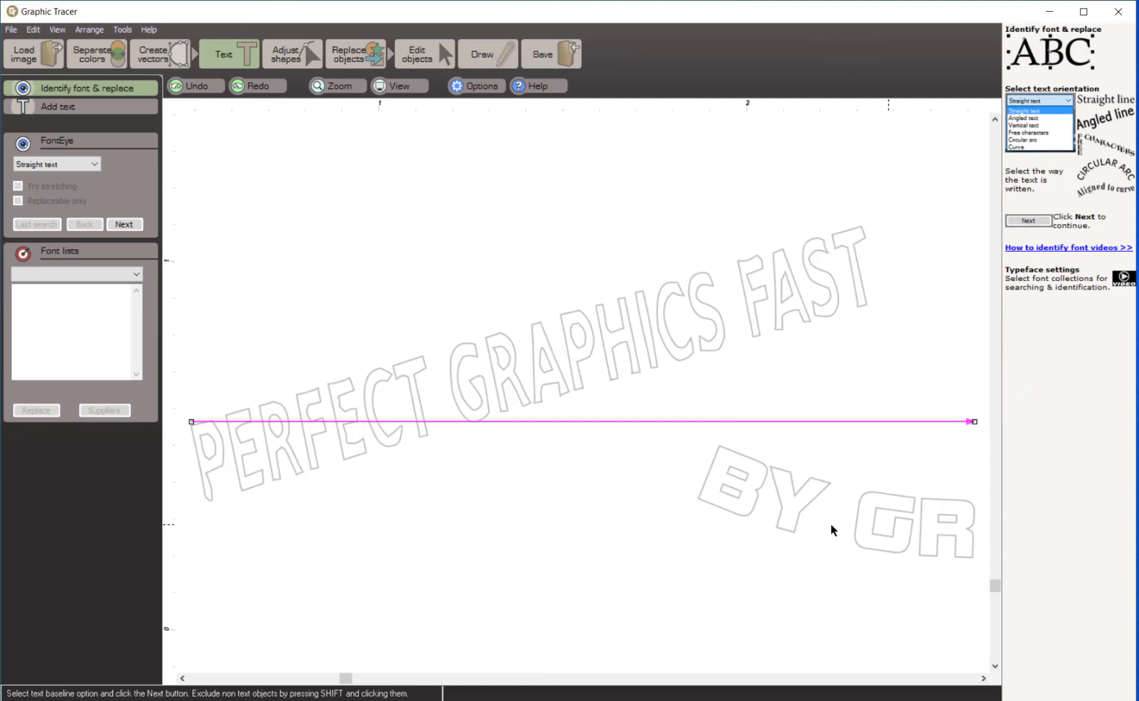
shift+click(760, 459)
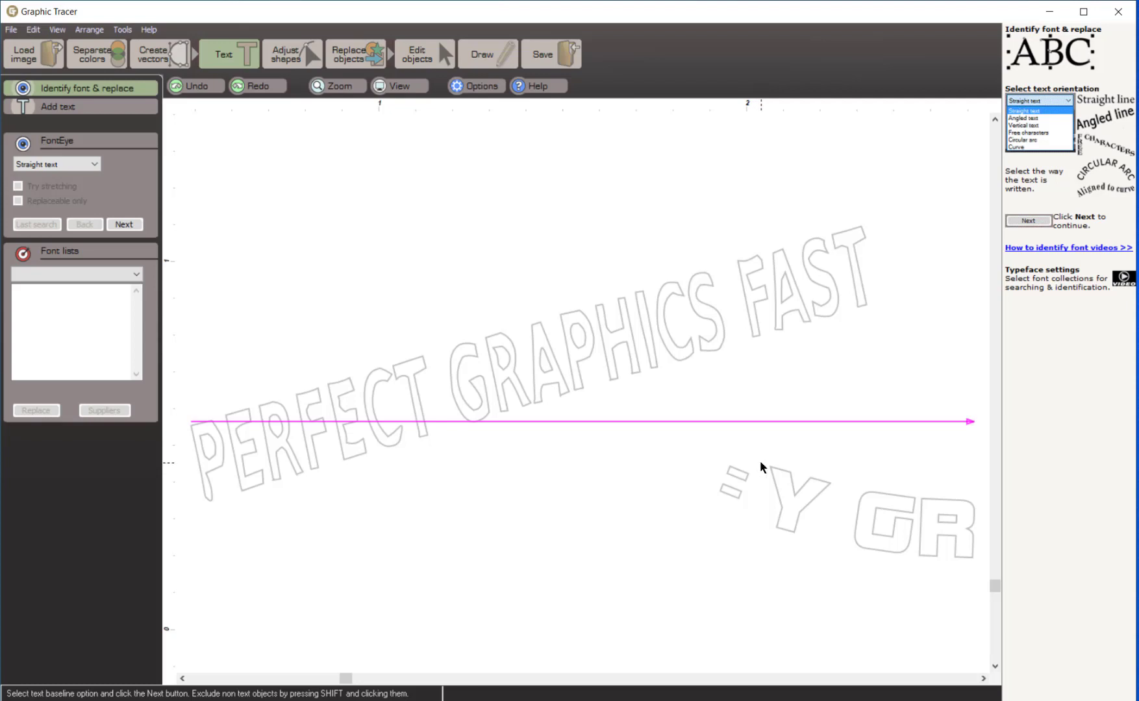
shift+click(741, 491)
shift+click(778, 488)
shift+click(875, 533)
shift+click(944, 522)
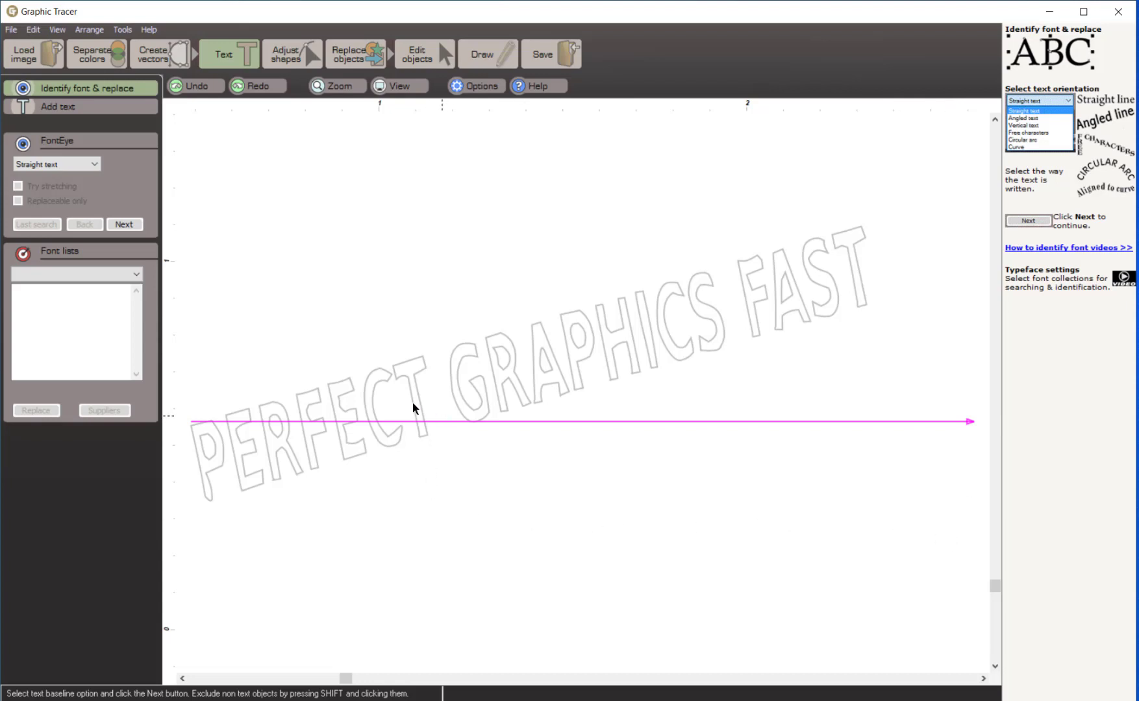
Step: Set the text orientation to Angled text and continue to the letter check
click(93, 163)
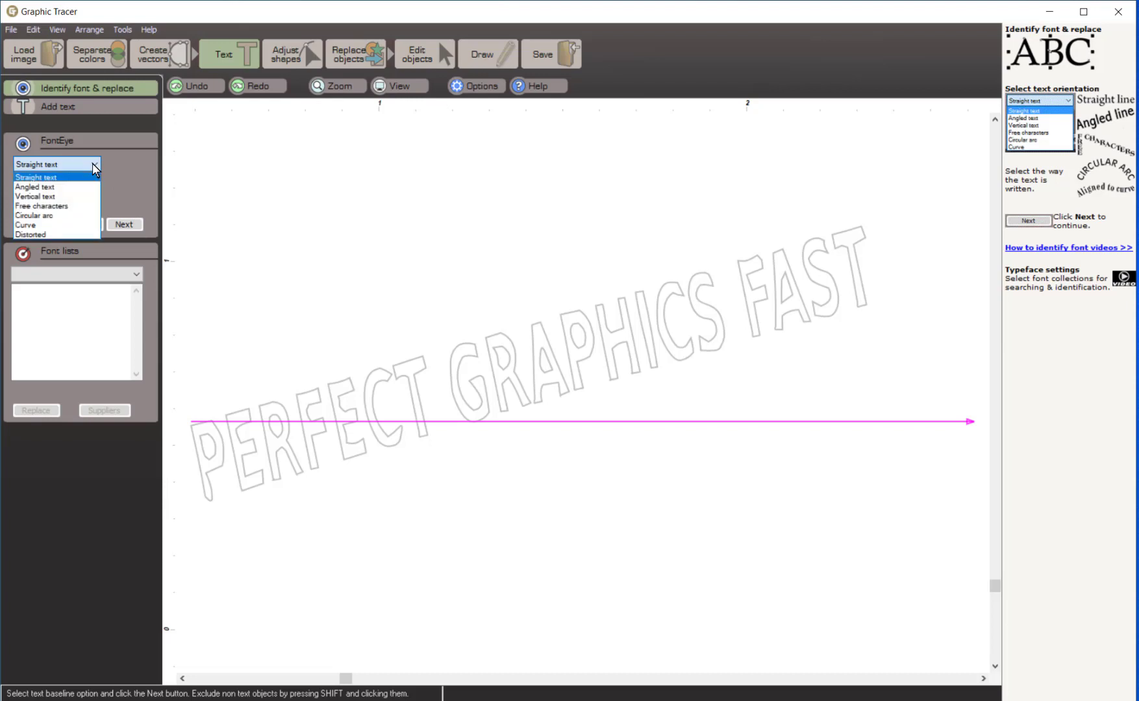
click(64, 189)
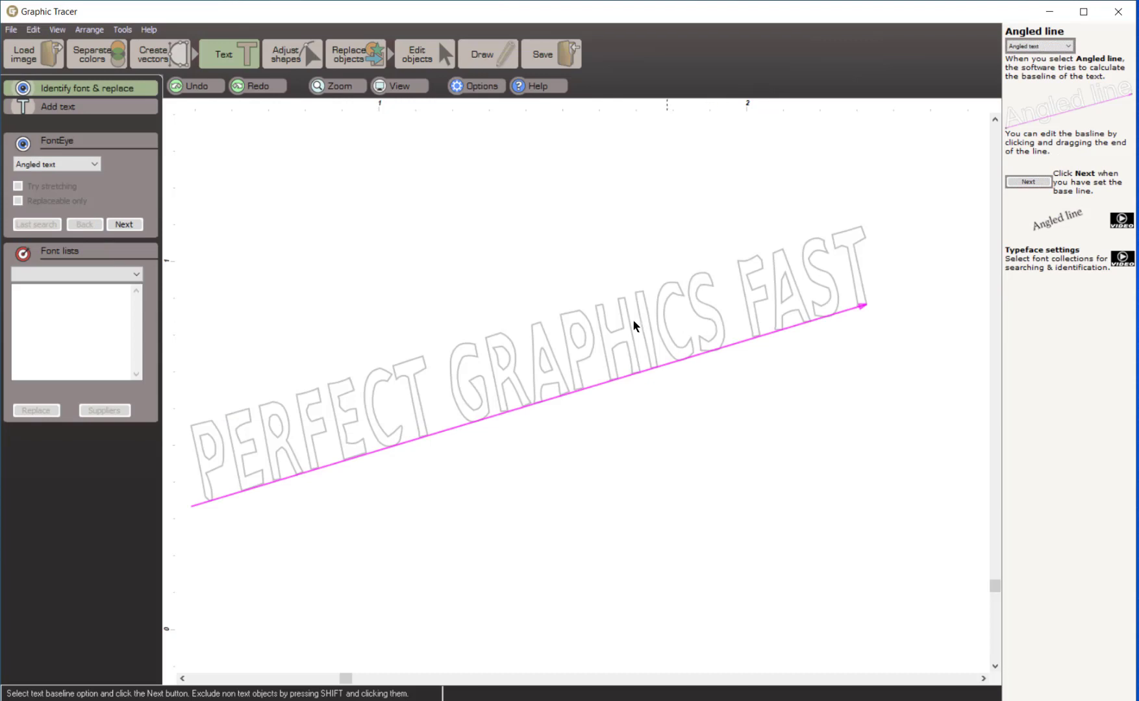
click(122, 224)
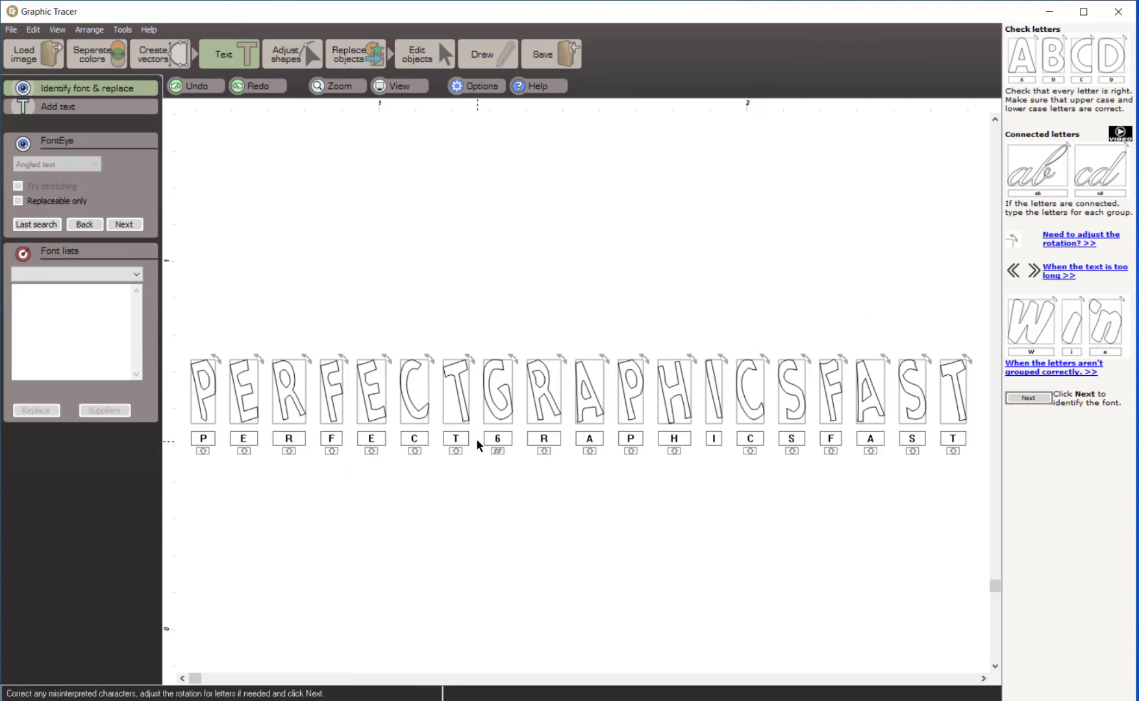
Step: Correct the misread first letter of GRAPHICS to G and reuse the last search's font matches
drag(507, 437, 486, 444)
text(G)
click(38, 225)
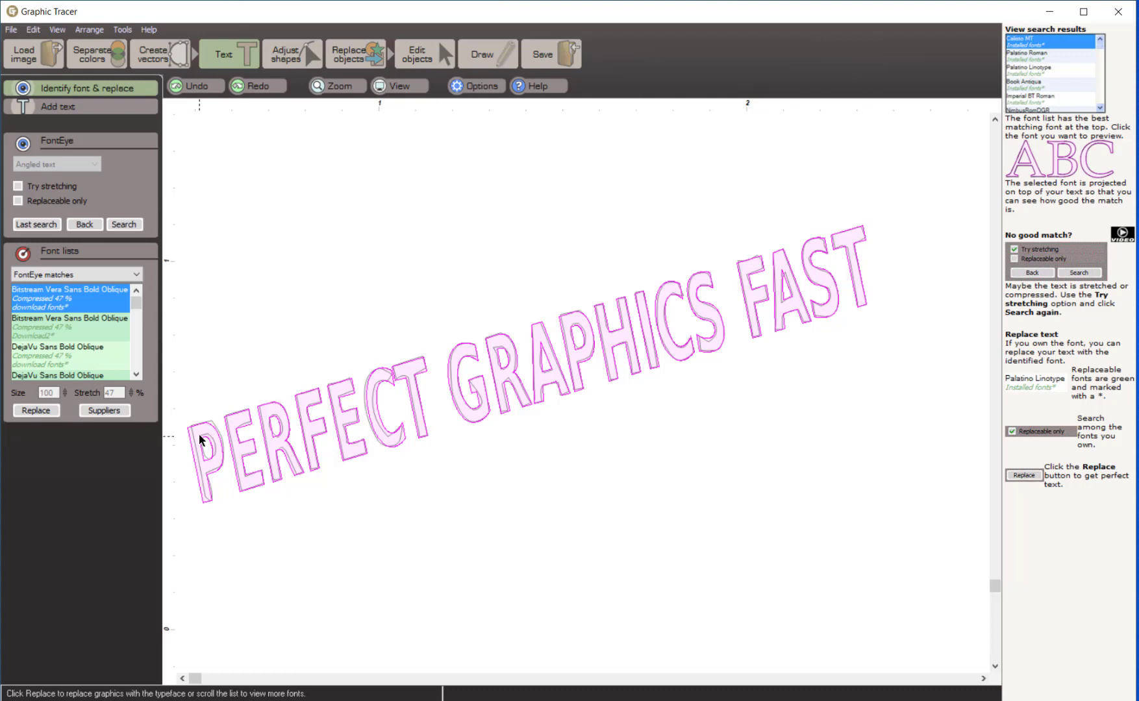
Step: Nudge the projected C of PERFECT slightly left and set the font stretch to 45 %
click(387, 426)
key(Left)
key(Left)
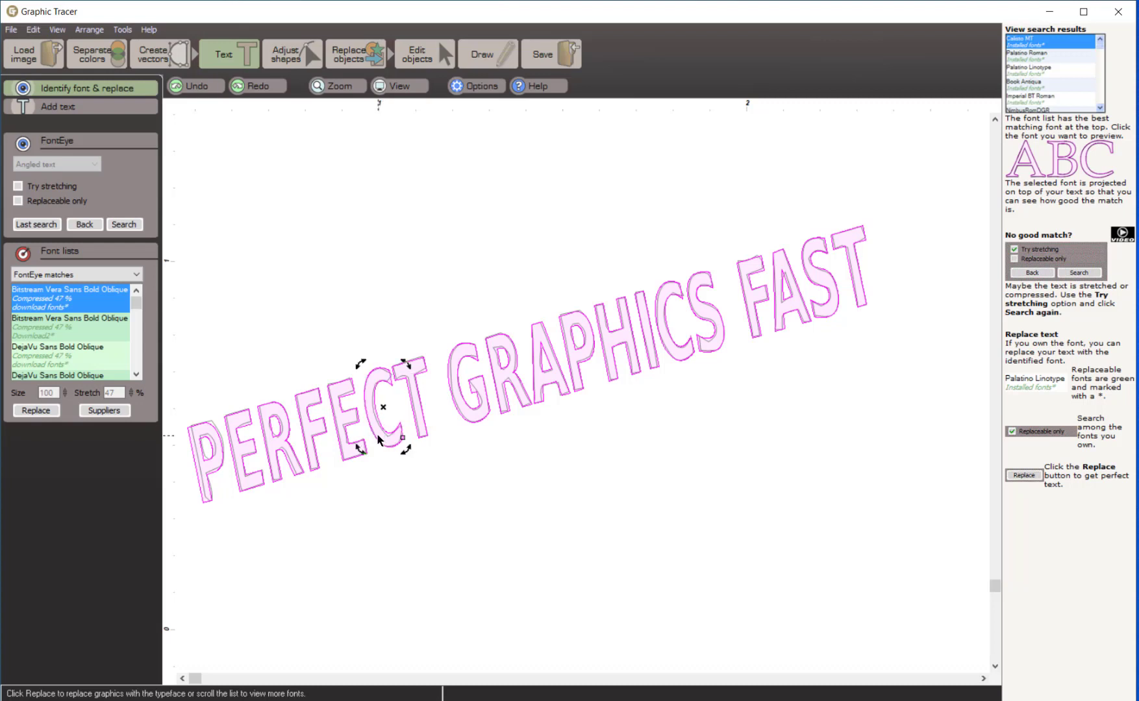
click(132, 395)
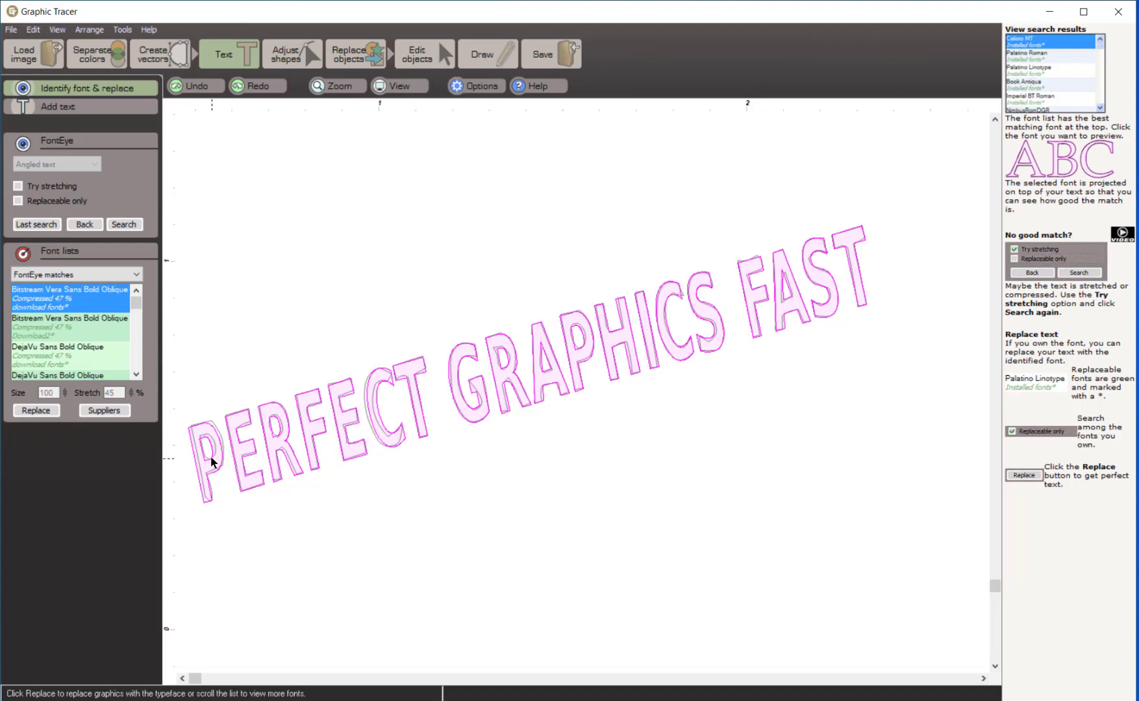
Step: Nudge the projected P of PERFECT slightly right and replace the lettering with Bitstream Vera Sans Bold Oblique
click(212, 462)
key(Right)
key(Right)
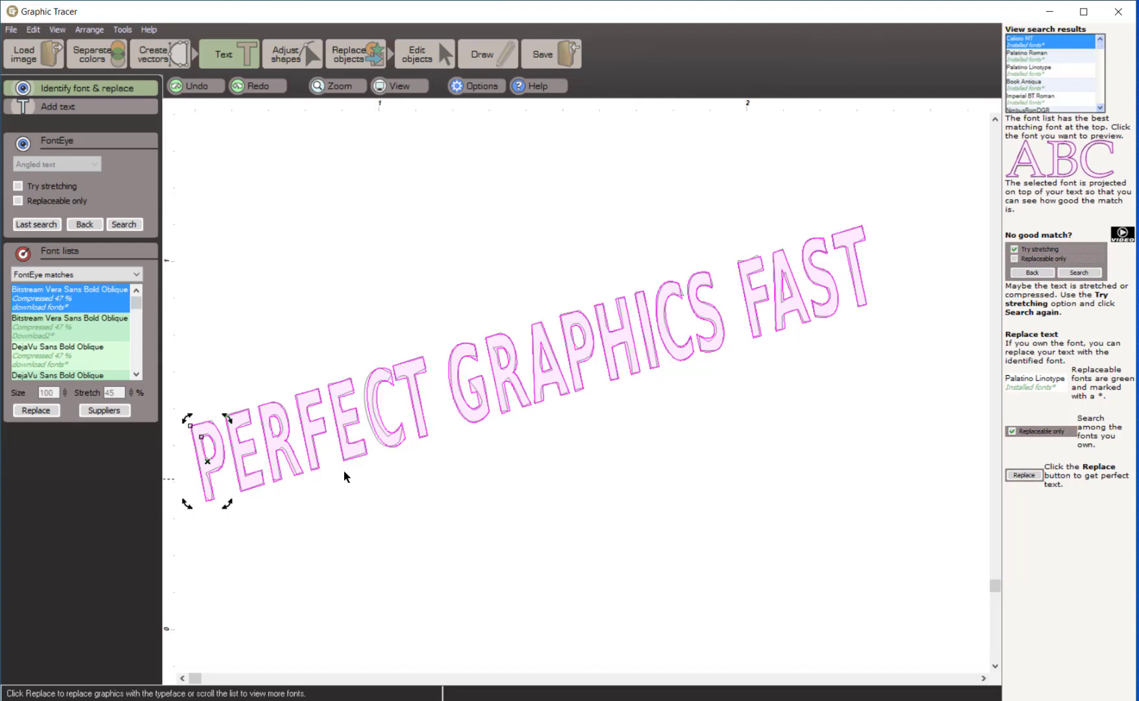
click(388, 431)
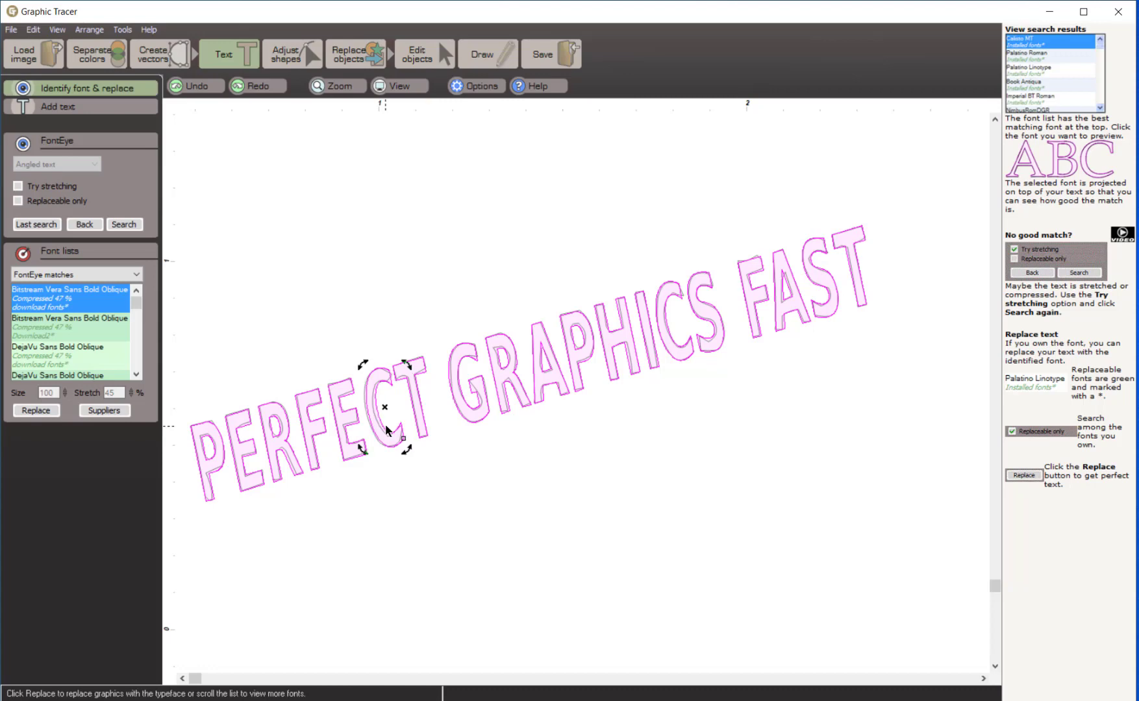
click(36, 411)
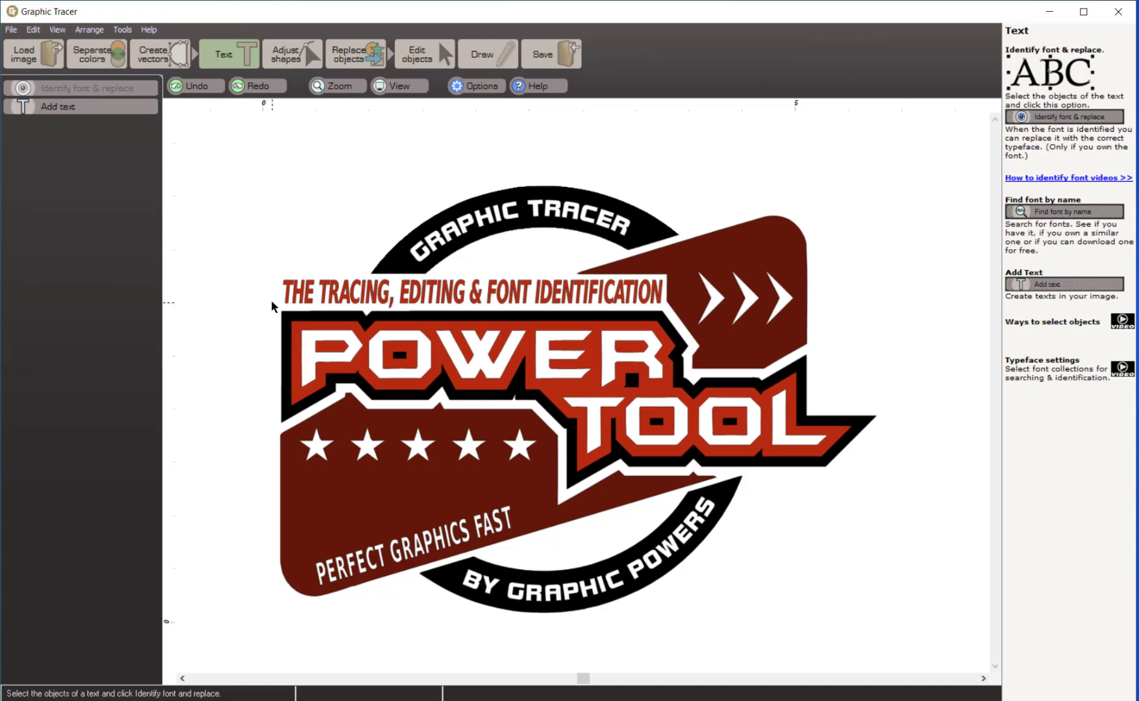
Step: Start straight-text font identification on the POWER lettering, exclude the small rectangle inside the O, and continue to the letter check
drag(256, 316, 678, 398)
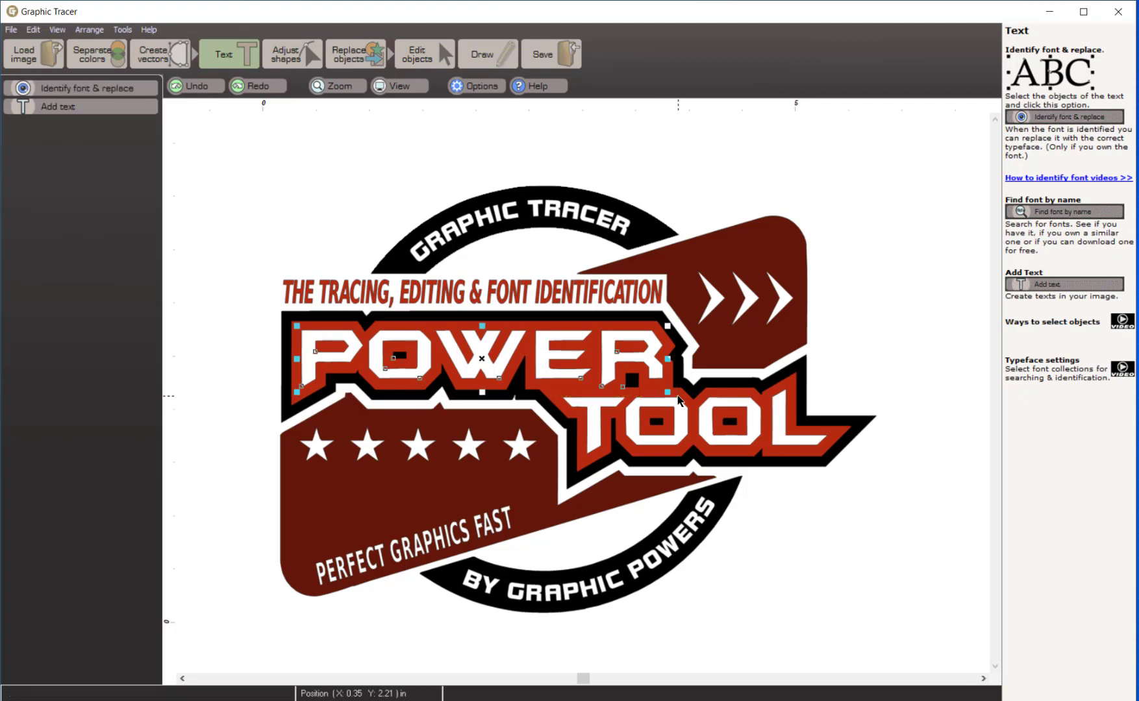
click(122, 93)
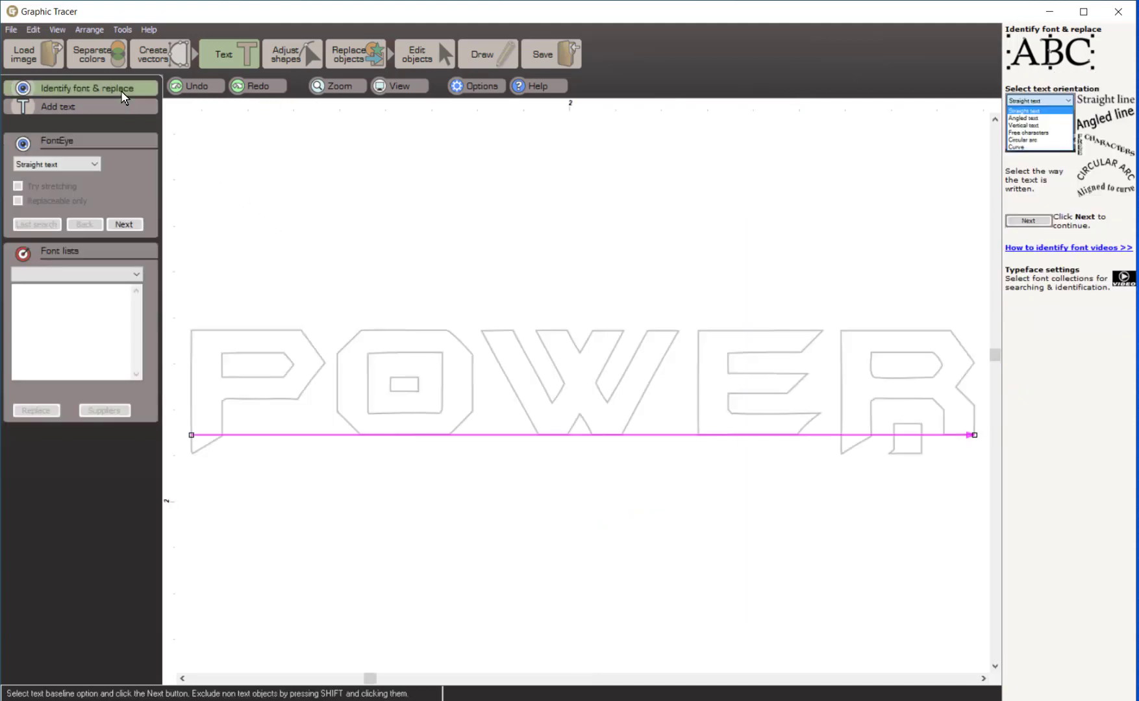
shift+click(415, 387)
click(123, 224)
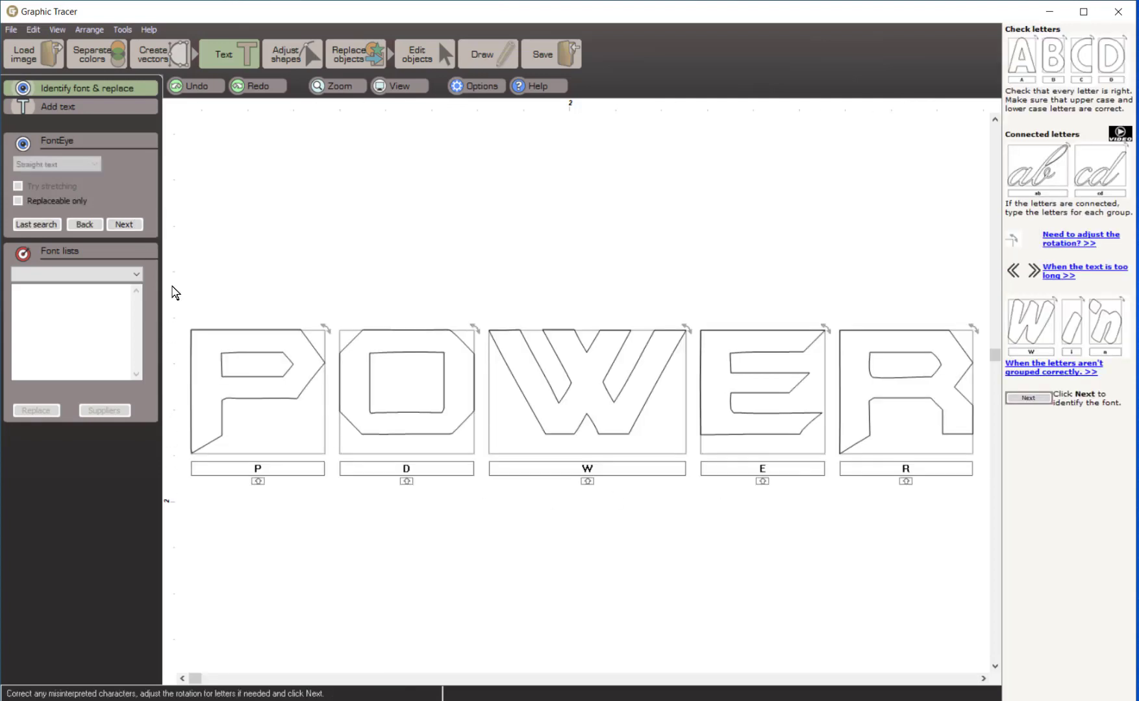
Step: Correct the misread second letter of POWER to O, search for matches, and replace the word with BatmanForeverAlternate Regular
click(414, 472)
text(0)
click(125, 225)
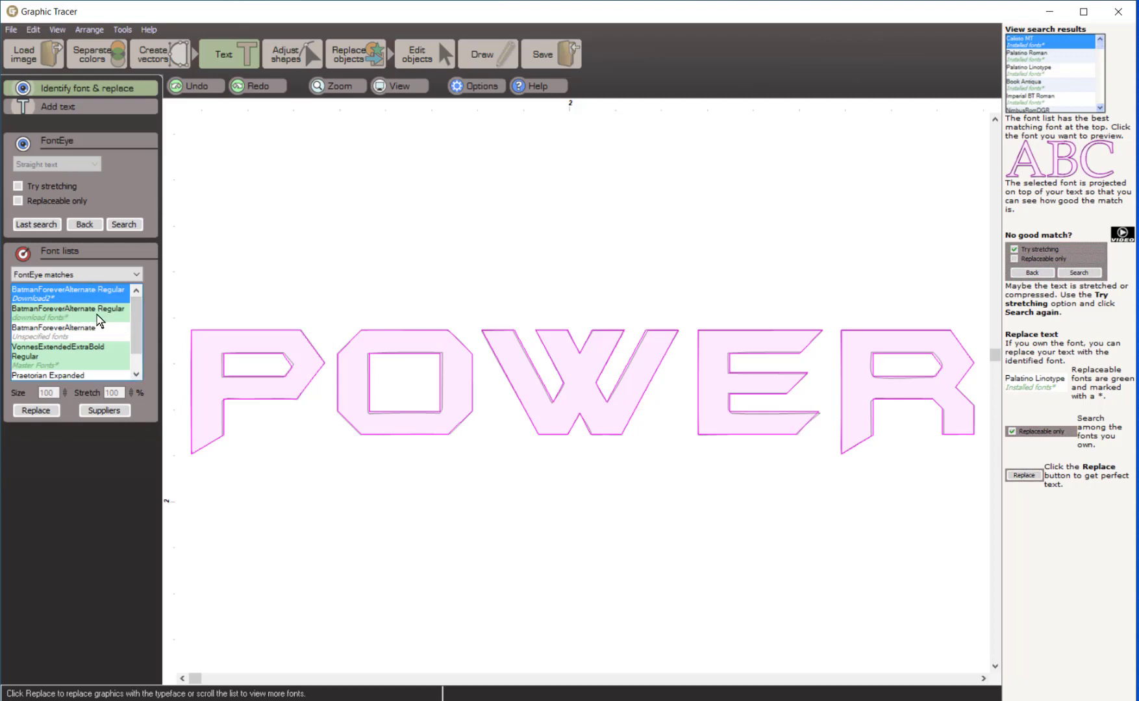
click(35, 411)
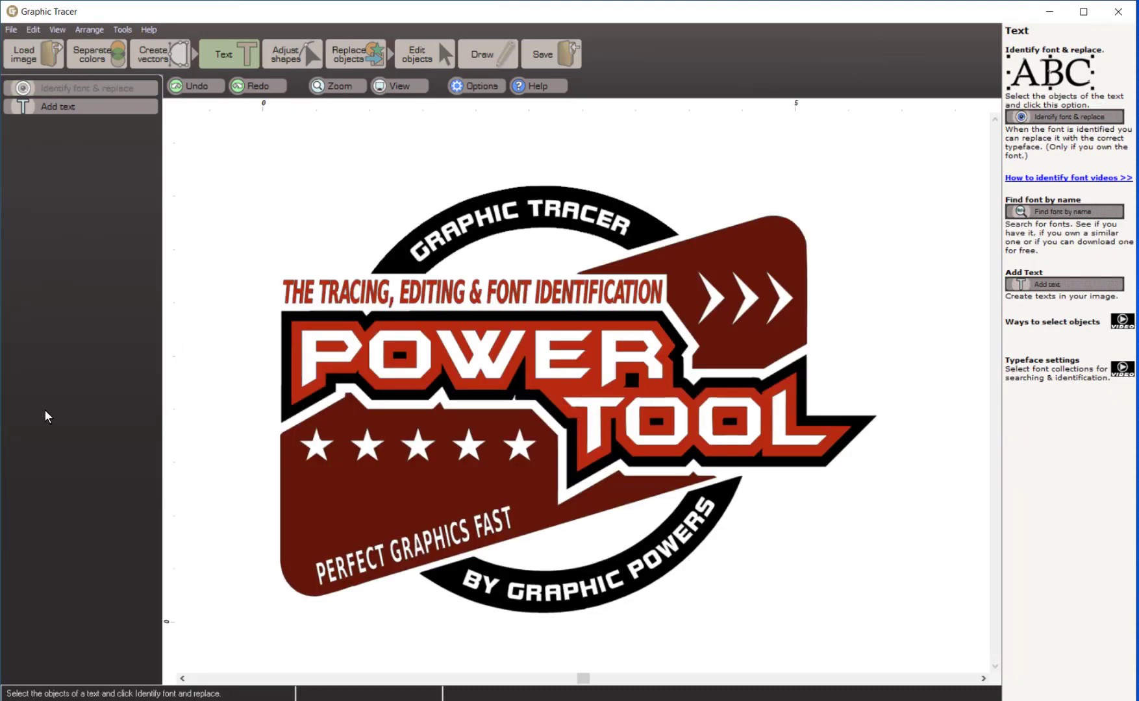
Step: Start font identification on the four white TOOL letters as Straight text and continue to the letter check
click(597, 413)
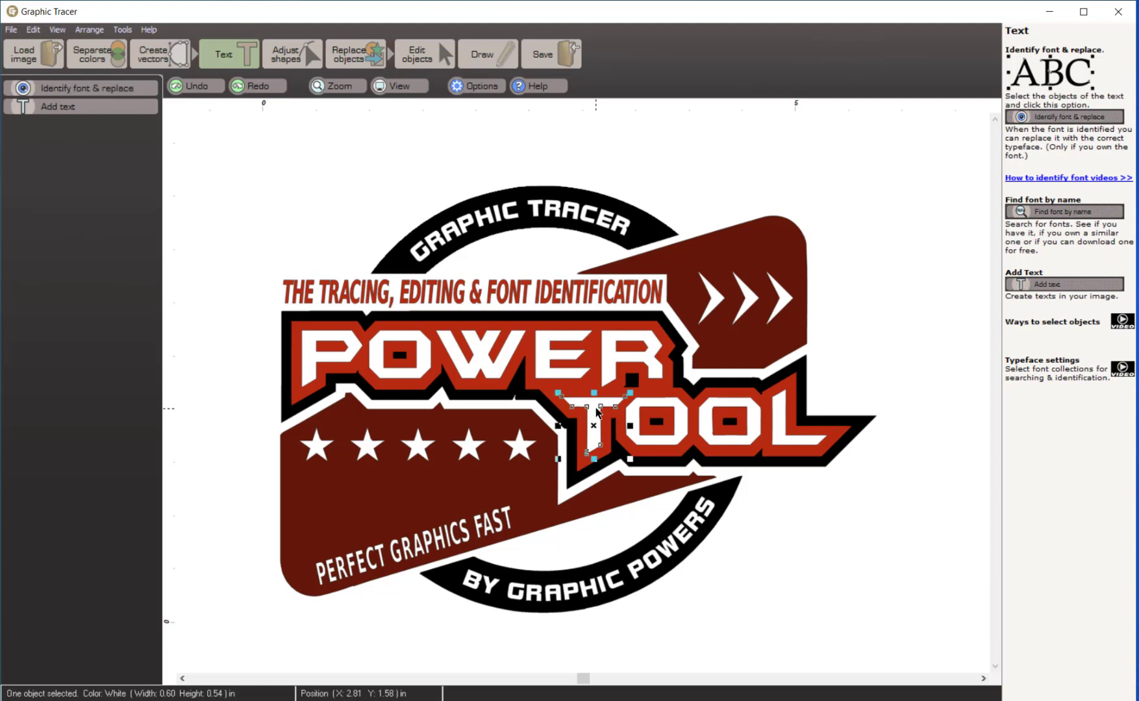
shift+click(639, 406)
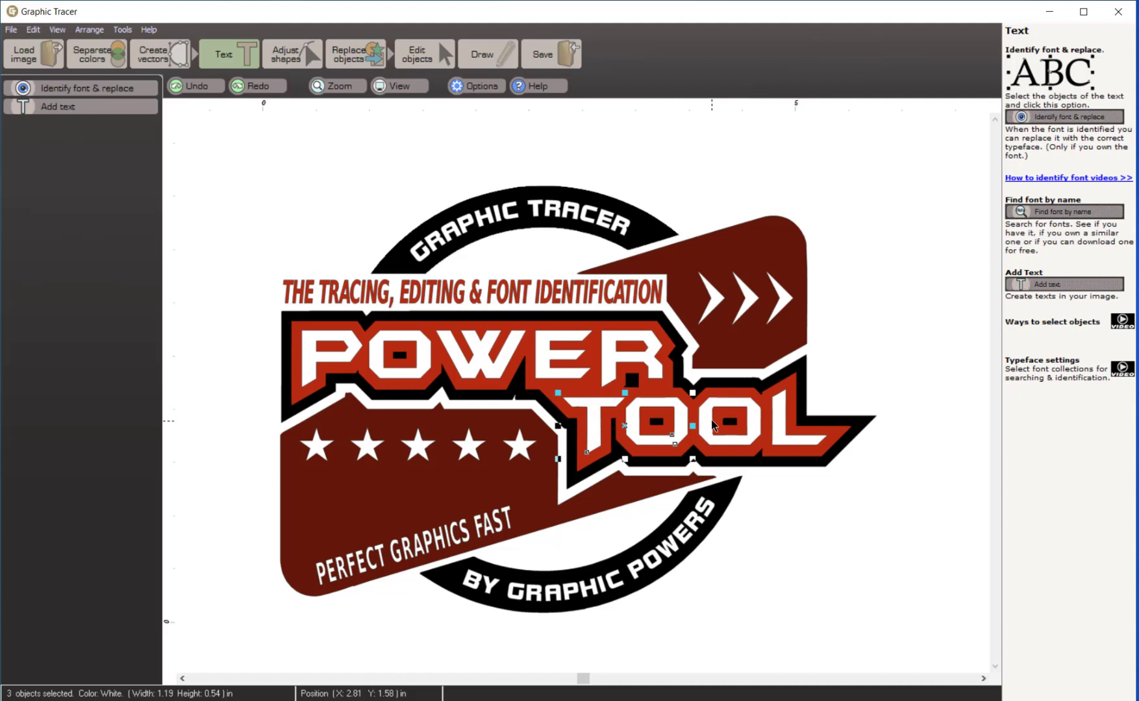
shift+click(713, 425)
shift+click(787, 435)
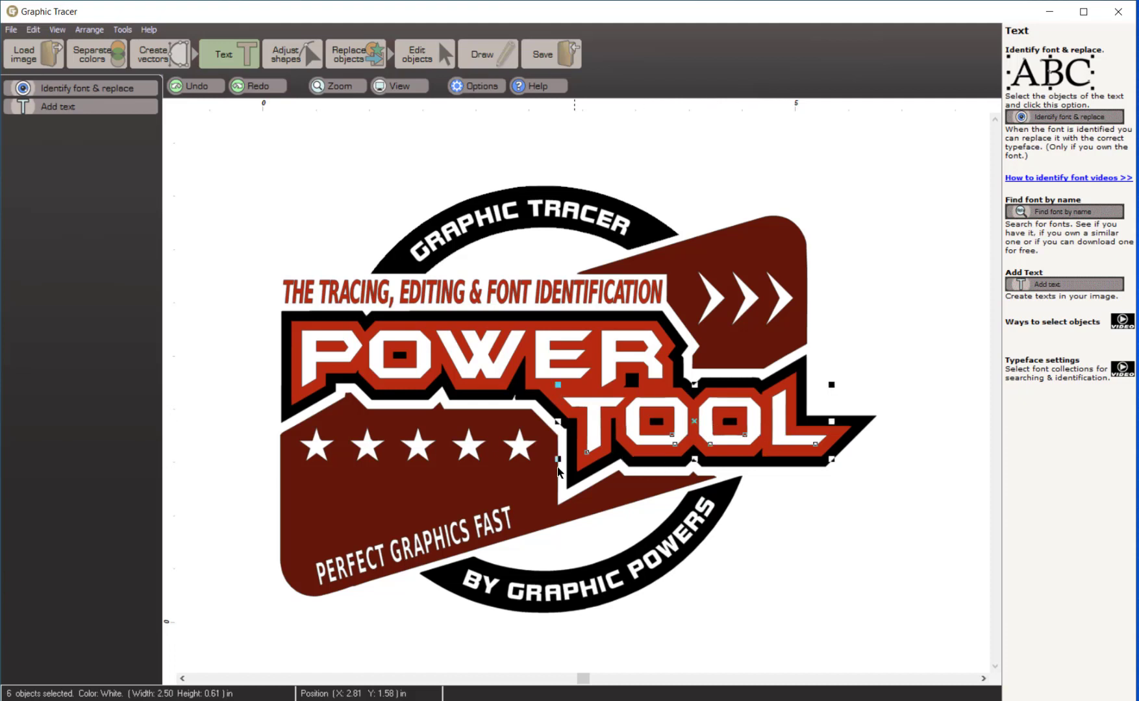
click(148, 87)
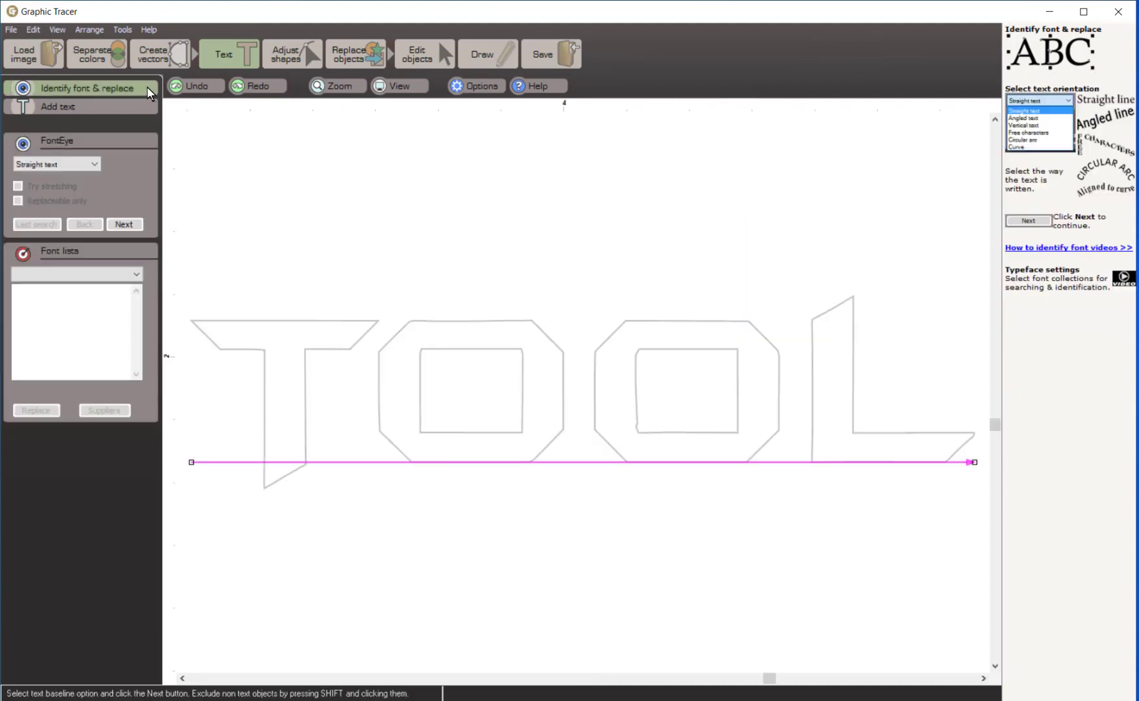
click(123, 225)
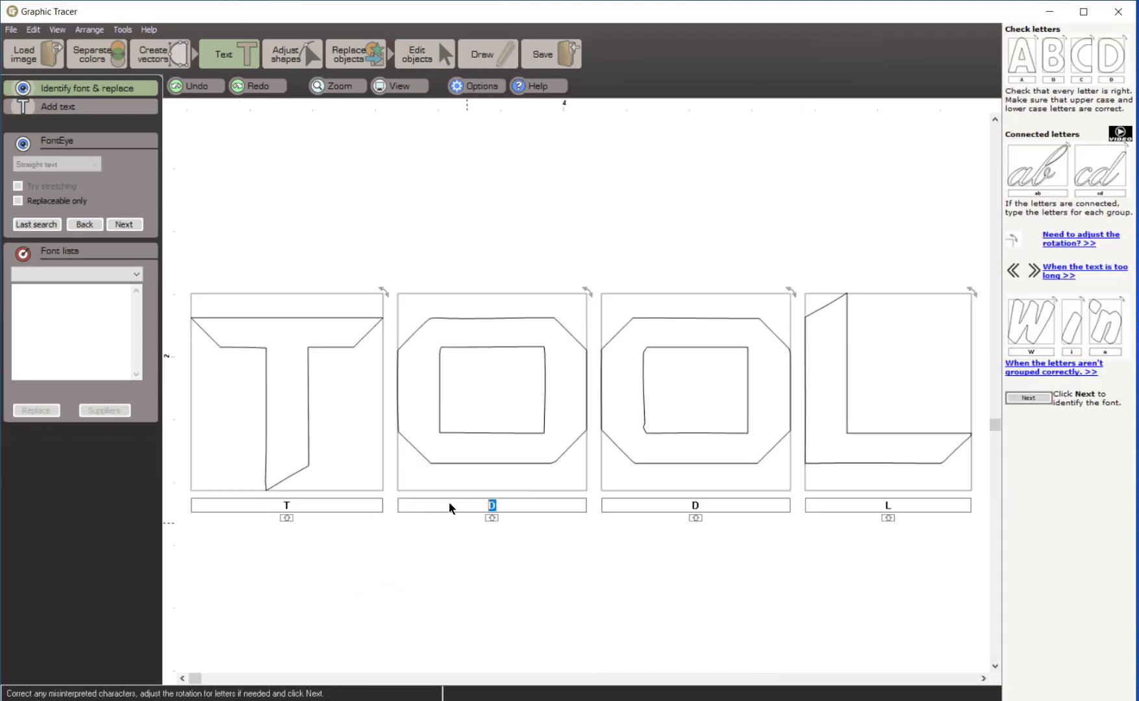
Step: Correct both misread middle letters of TOOL to O and reuse the last search's font matches
text(O)
key(Tab)
text(O)
click(26, 221)
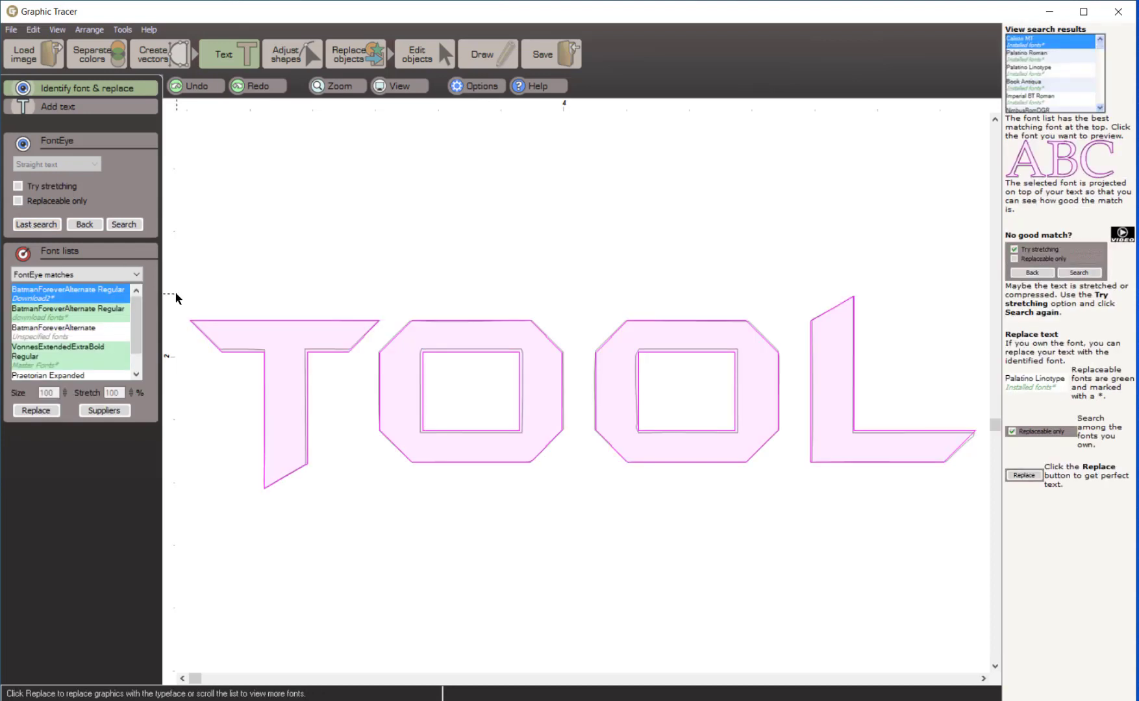
Step: Set the font stretch to 101 % and replace the TOOL lettering with BatmanForeverAlternate Regular
click(129, 394)
click(128, 394)
click(128, 394)
click(130, 395)
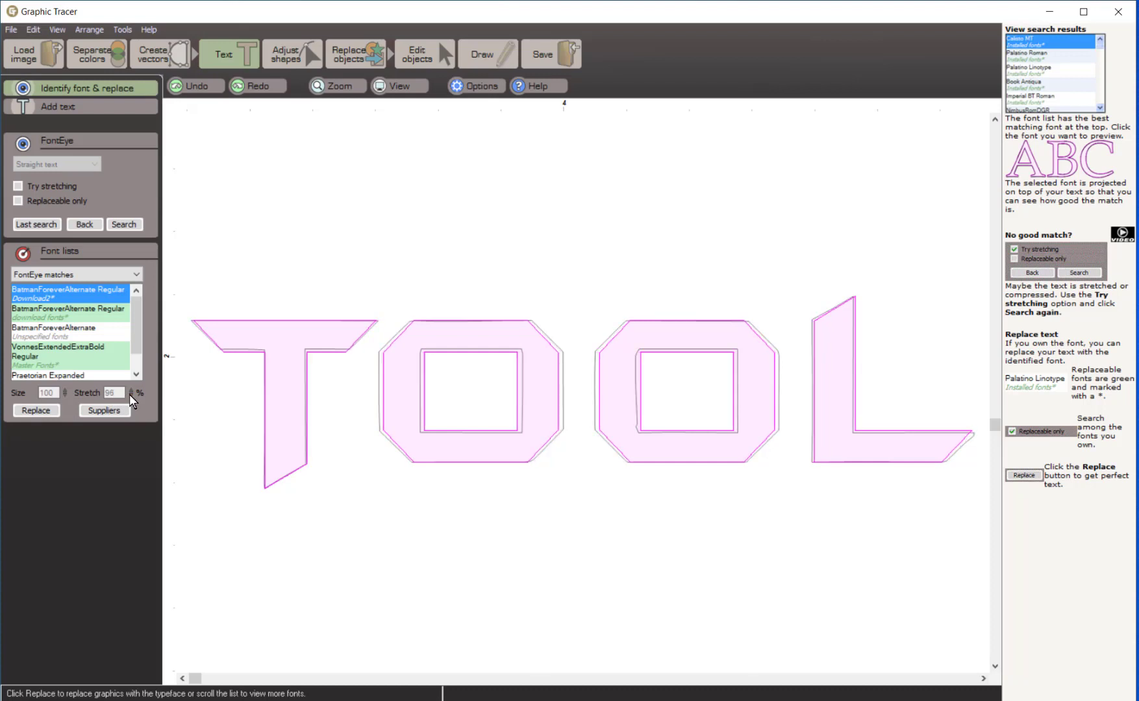
click(130, 390)
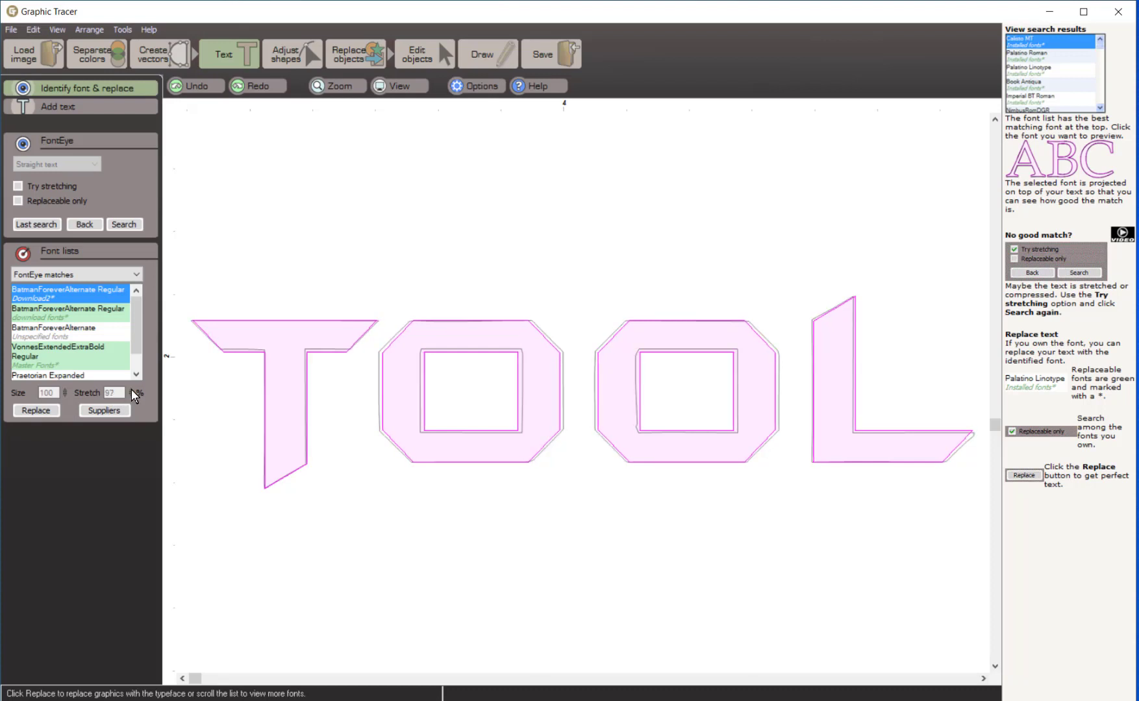
click(130, 389)
click(131, 390)
click(130, 390)
click(131, 390)
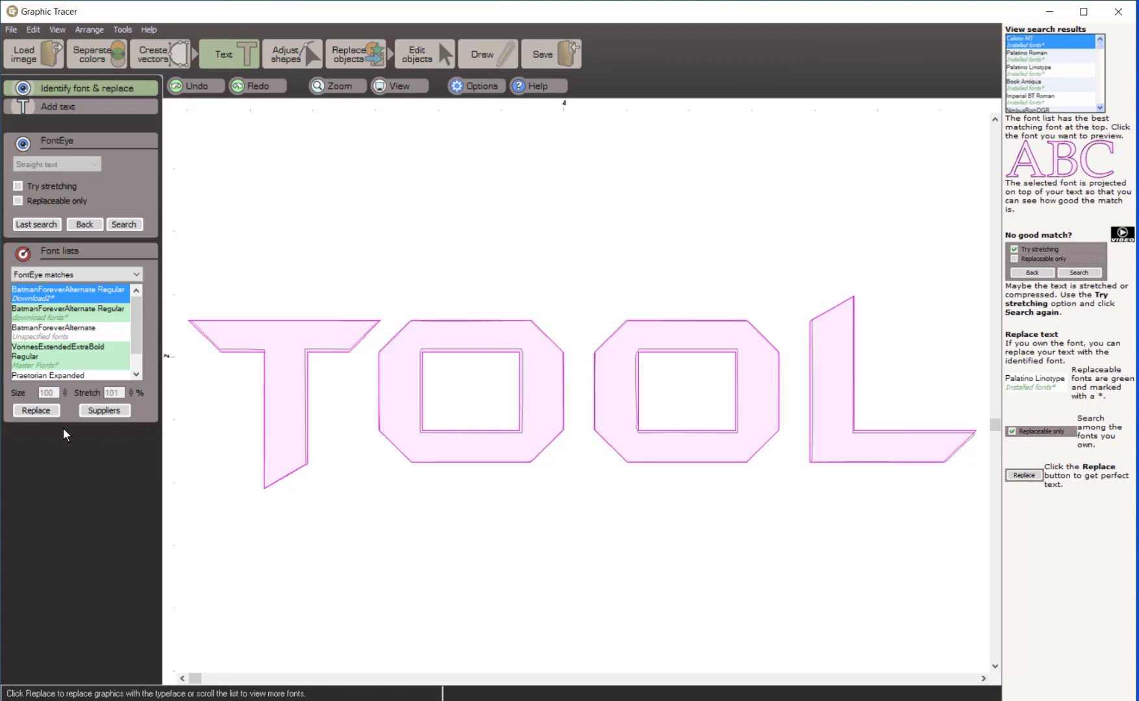
click(34, 409)
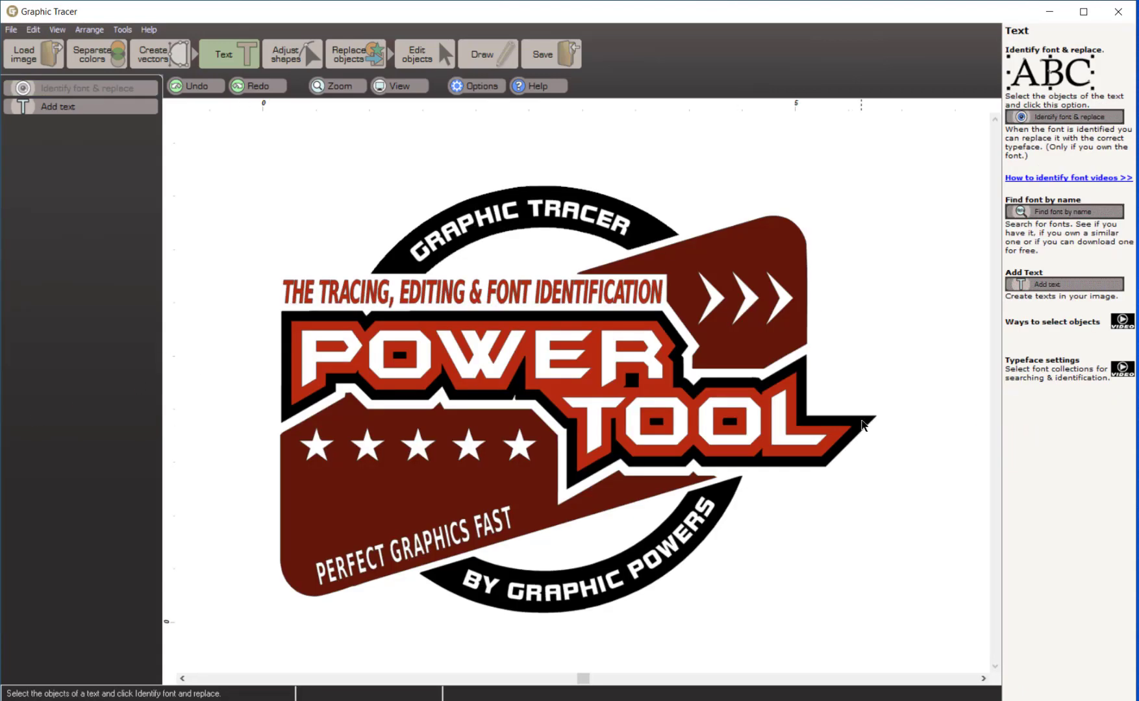
Step: Select the POWER and TOOL lettering and examine the traced outlines around the words for flaws
click(426, 368)
shift+click(593, 410)
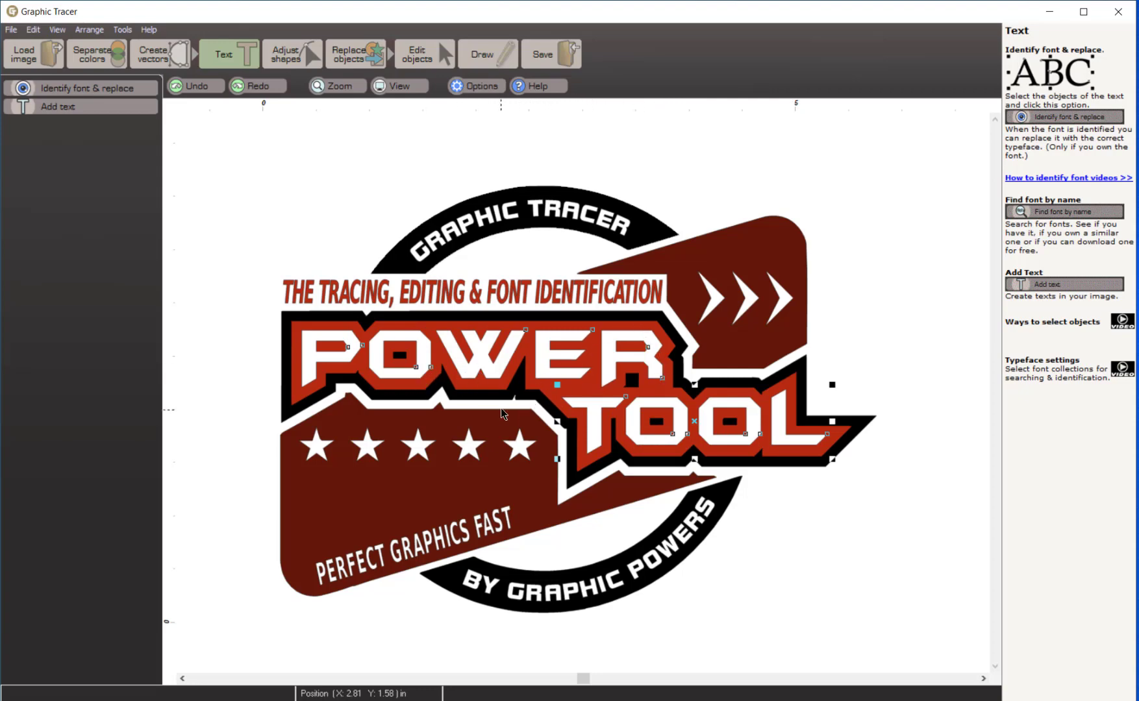
scroll(465, 402, up, 4)
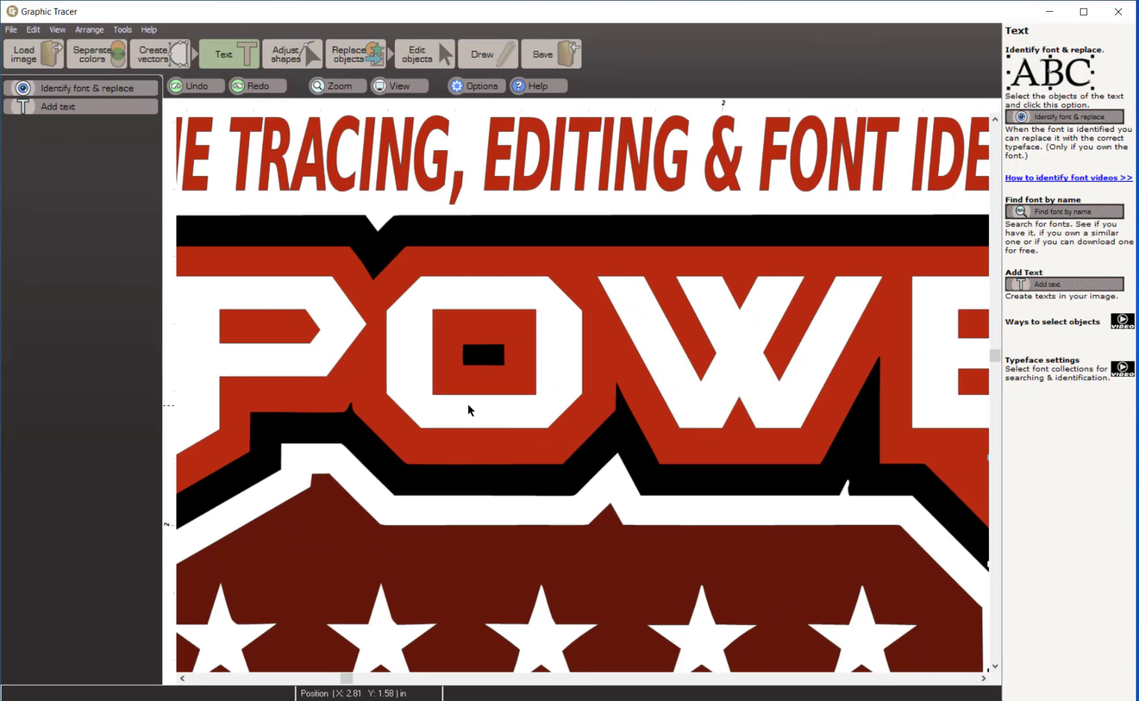
scroll(582, 391, up, 3)
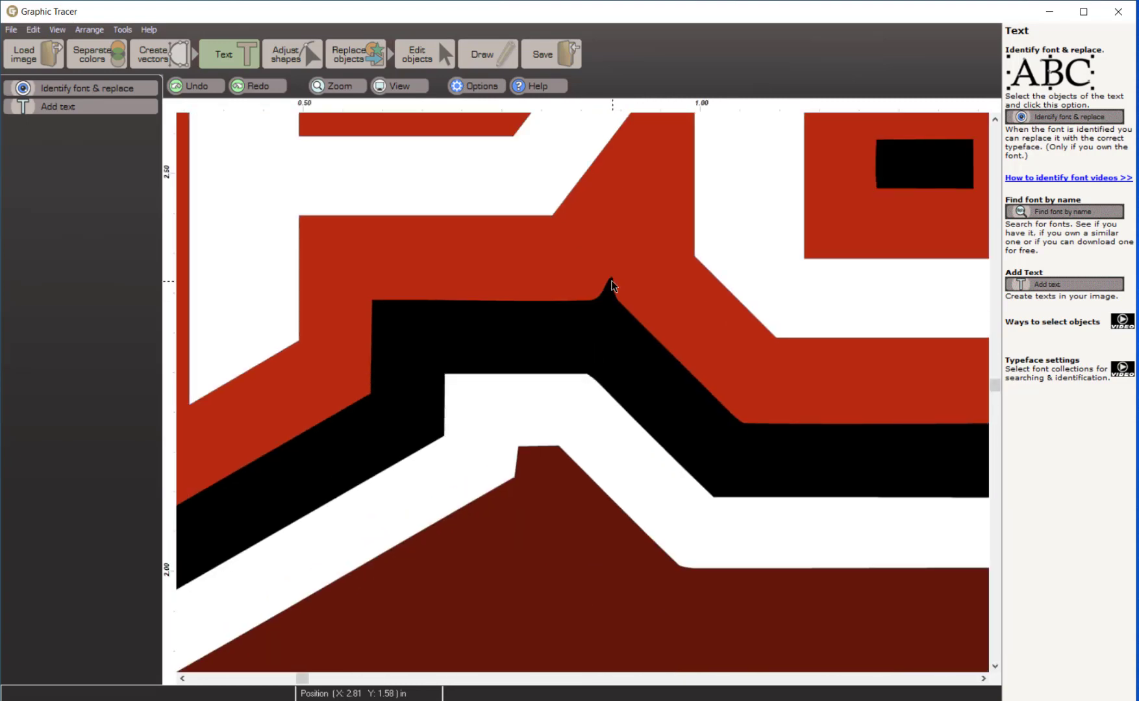
scroll(582, 391, down, 3)
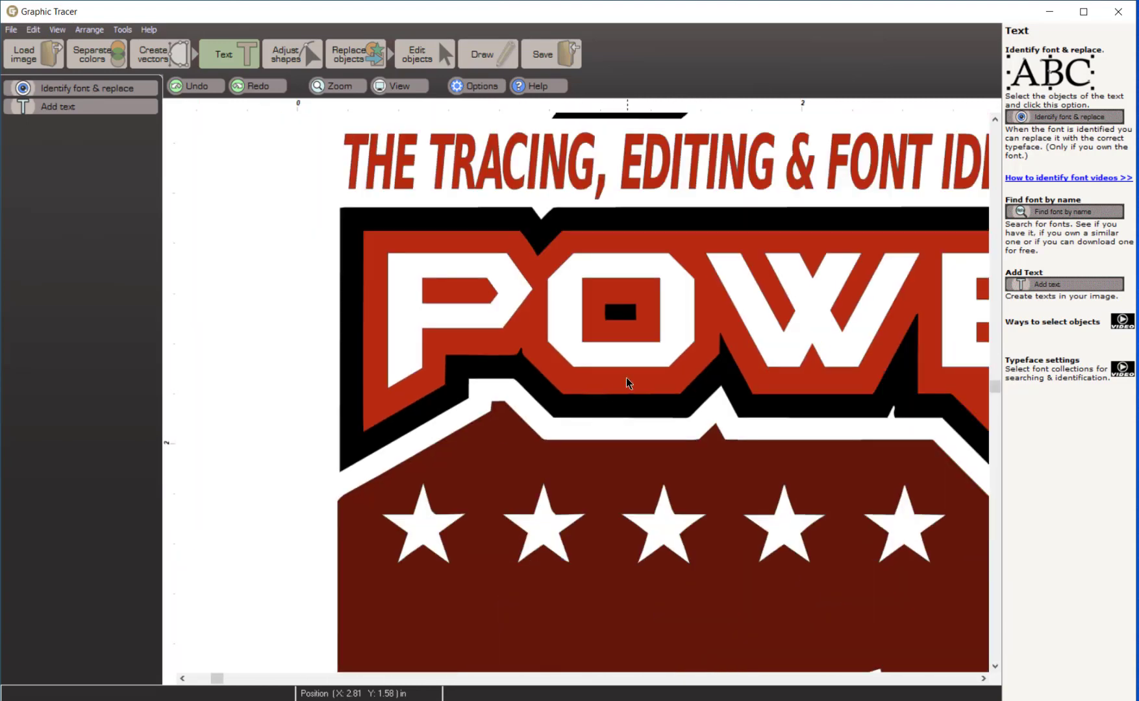
scroll(627, 383, down, 4)
scroll(582, 393, up, 5)
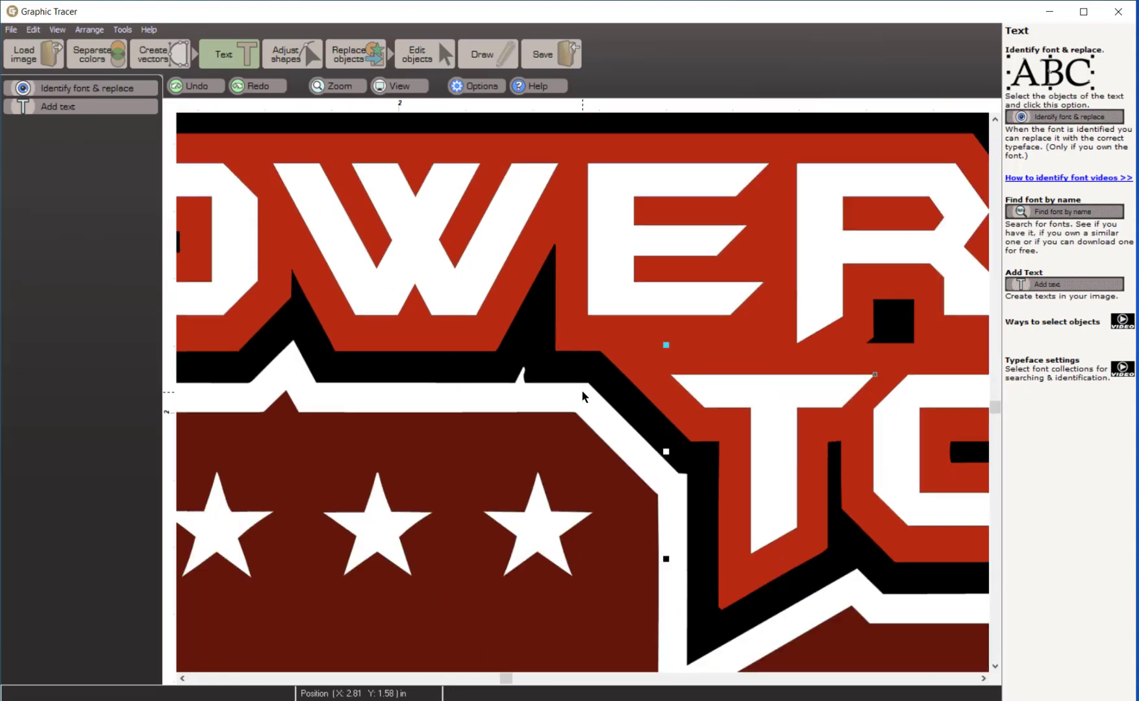
scroll(582, 391, down, 4)
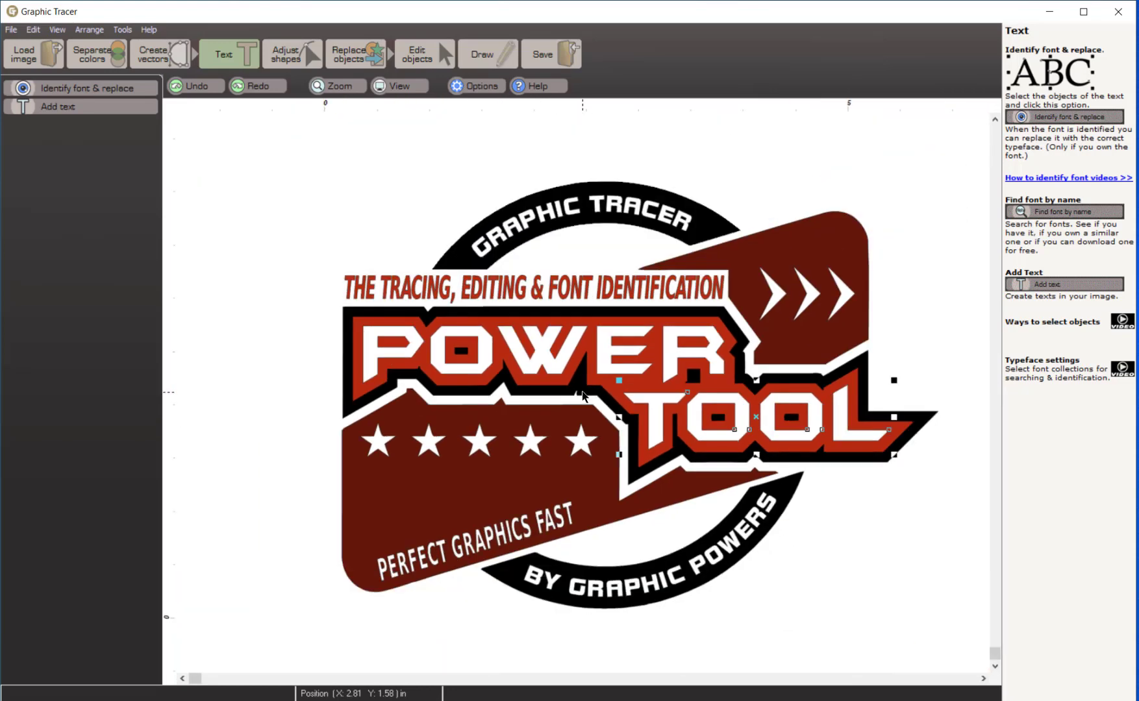
Step: Preview a replacement outside contour for POWER TOOL with pointed corners, 0.09 in distance and removal of the old contour
click(349, 56)
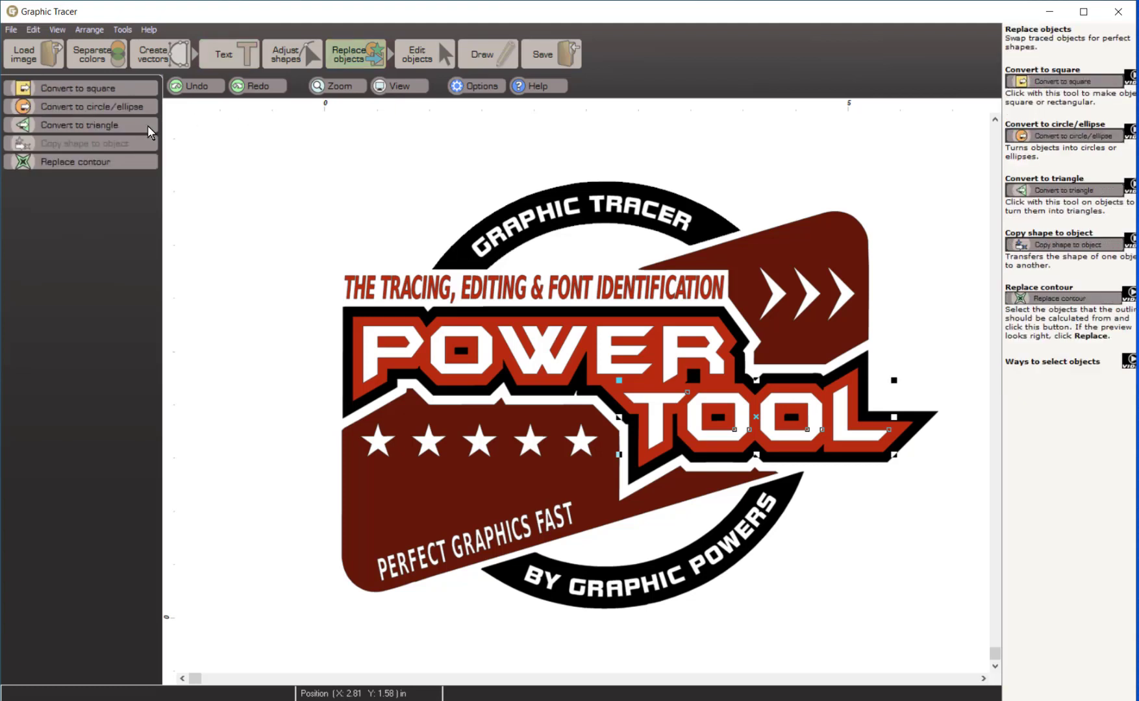
click(86, 163)
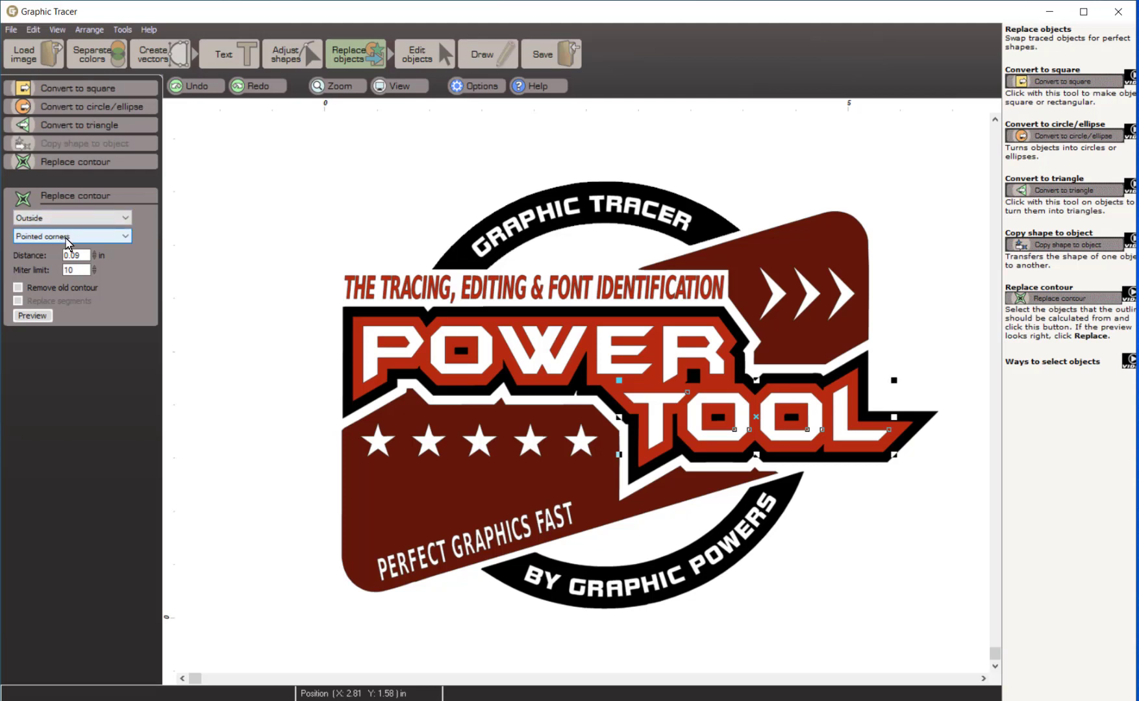
click(19, 288)
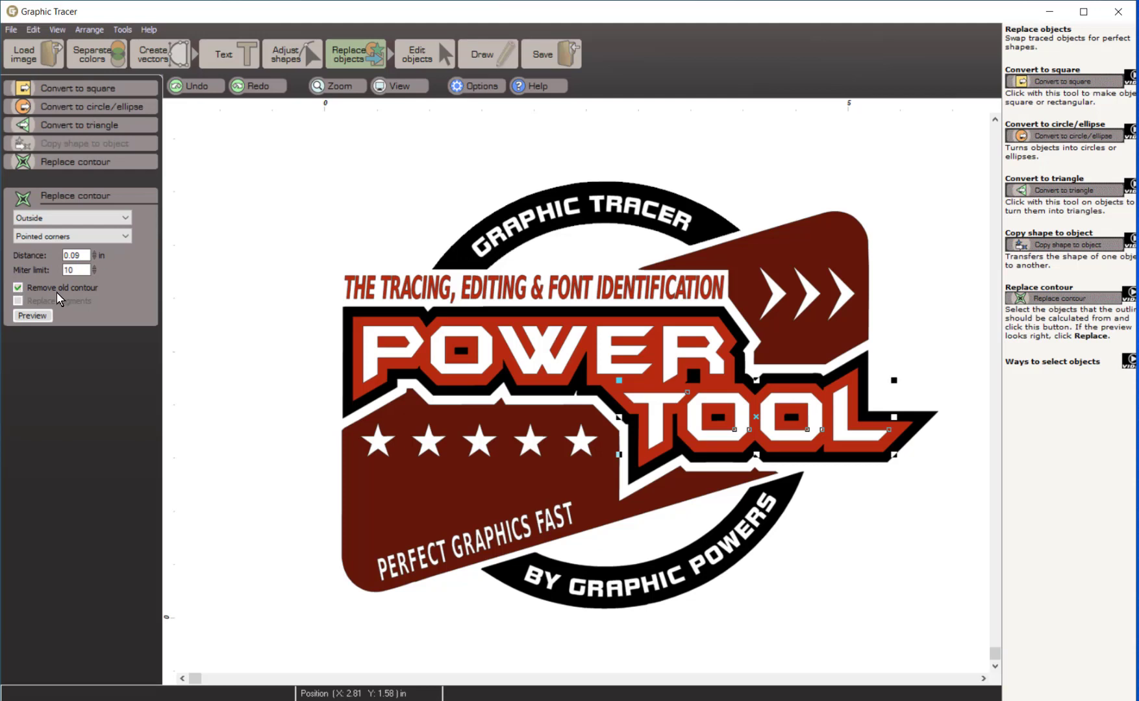
click(413, 336)
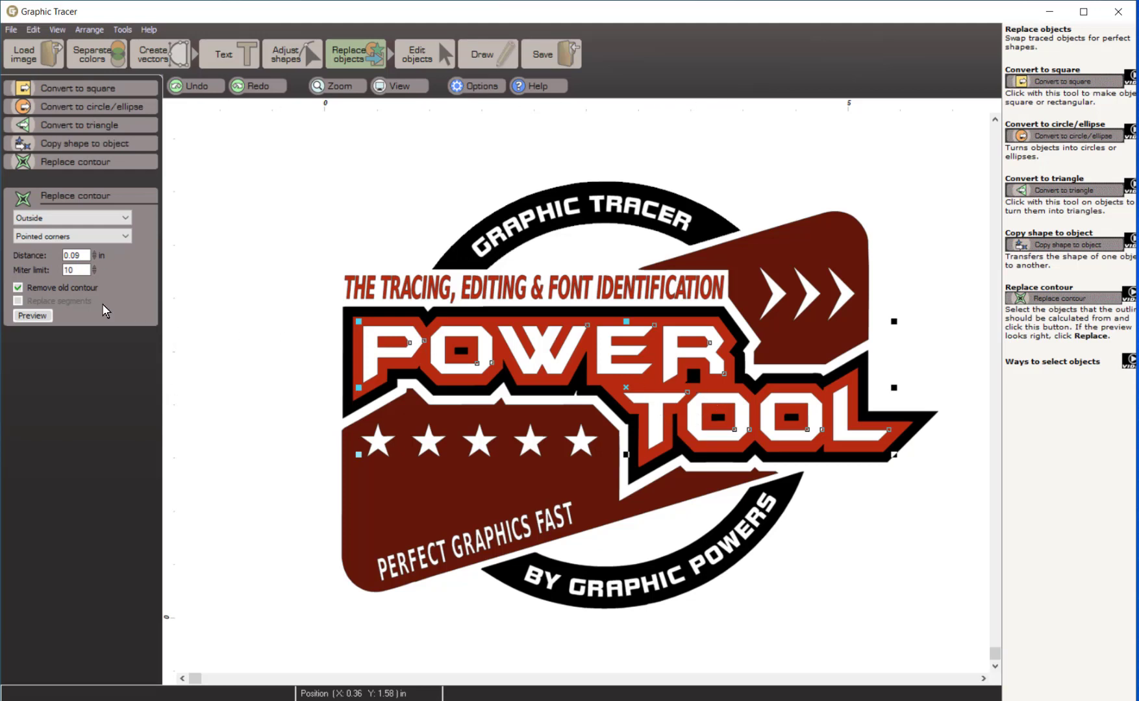
click(32, 316)
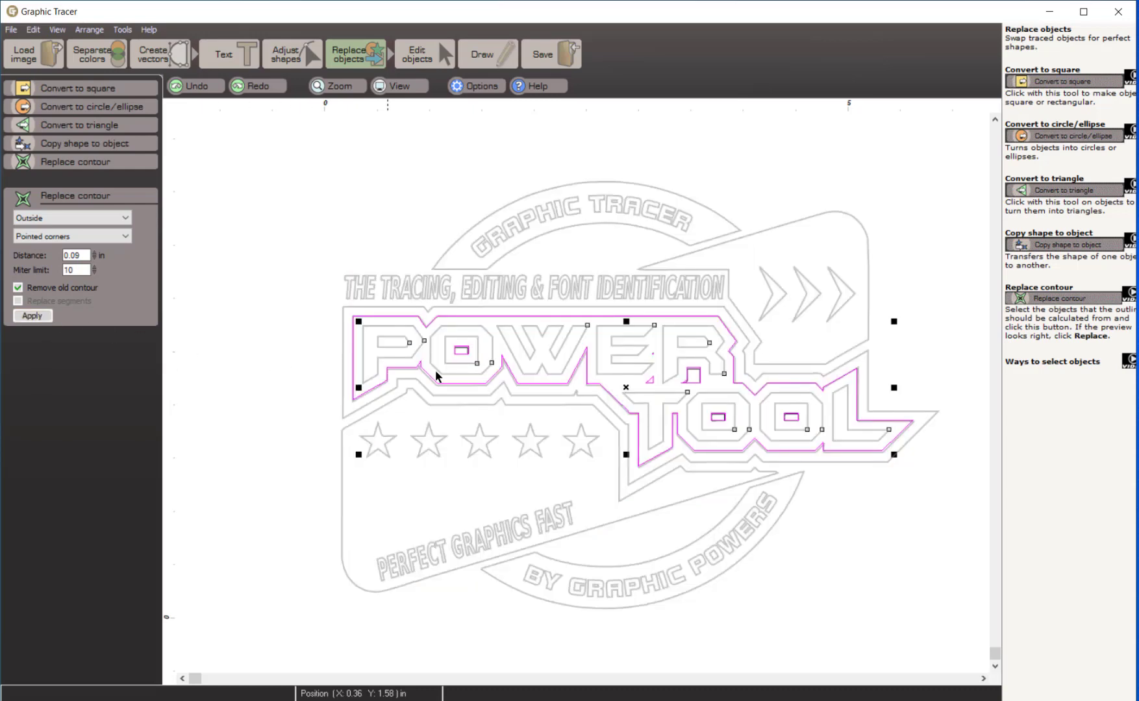
Step: Set the replacement contour's distance to 0.1 in and preview it against the traced outline
scroll(654, 396, up, 3)
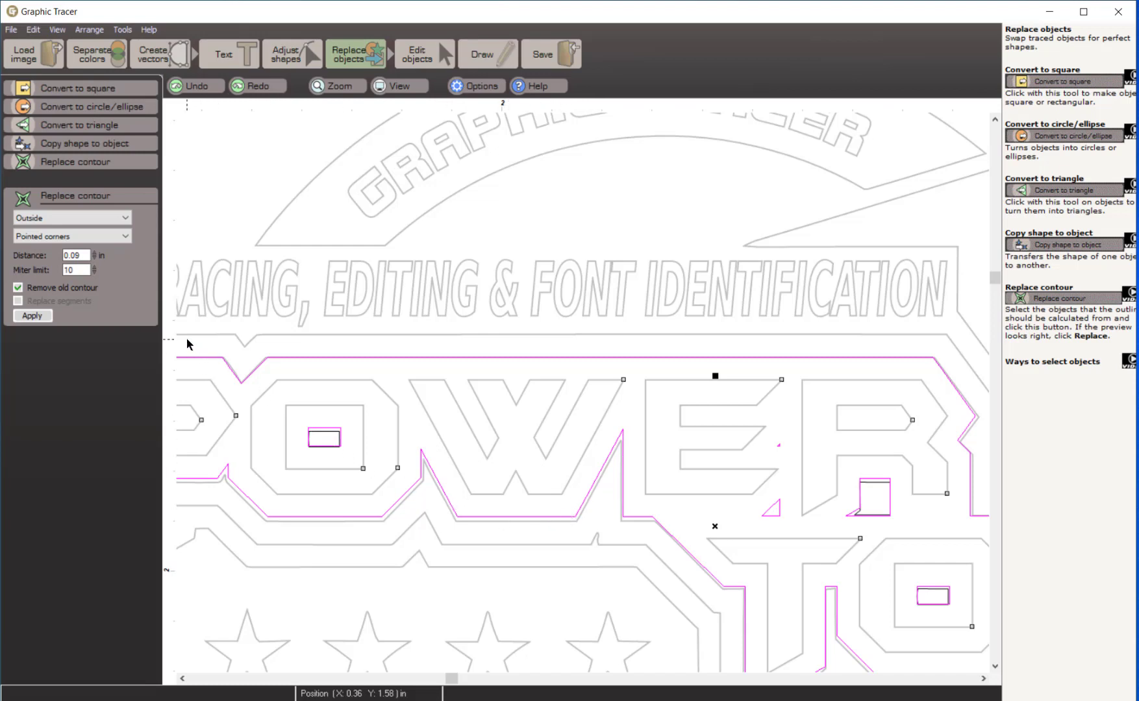
drag(76, 256, 72, 269)
text(1)
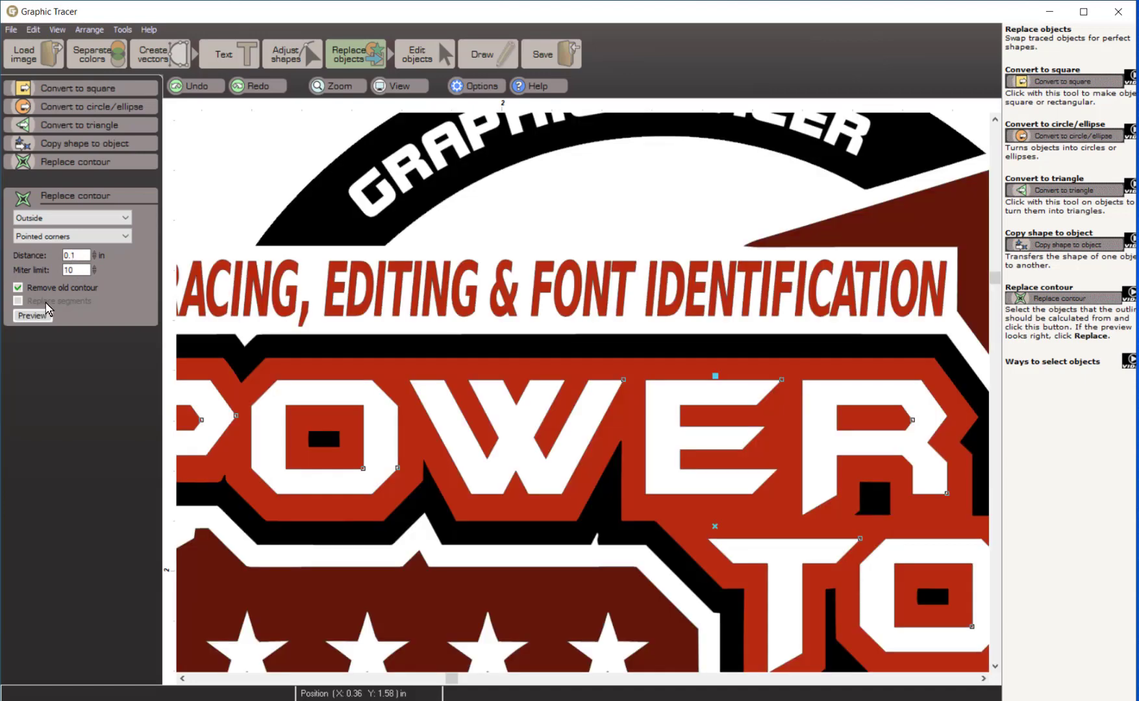
click(42, 313)
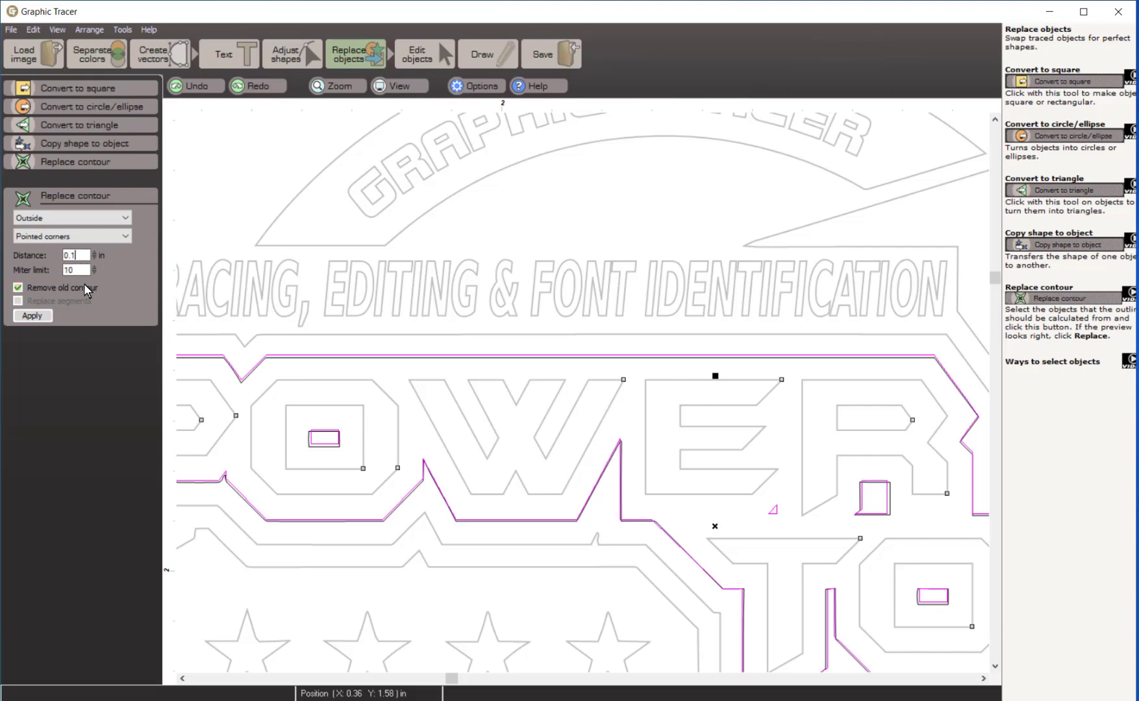
Step: Set the replacement contour's distance to 0.095 in and preview it around the POWER TOOL lettering
key(BackSpace)
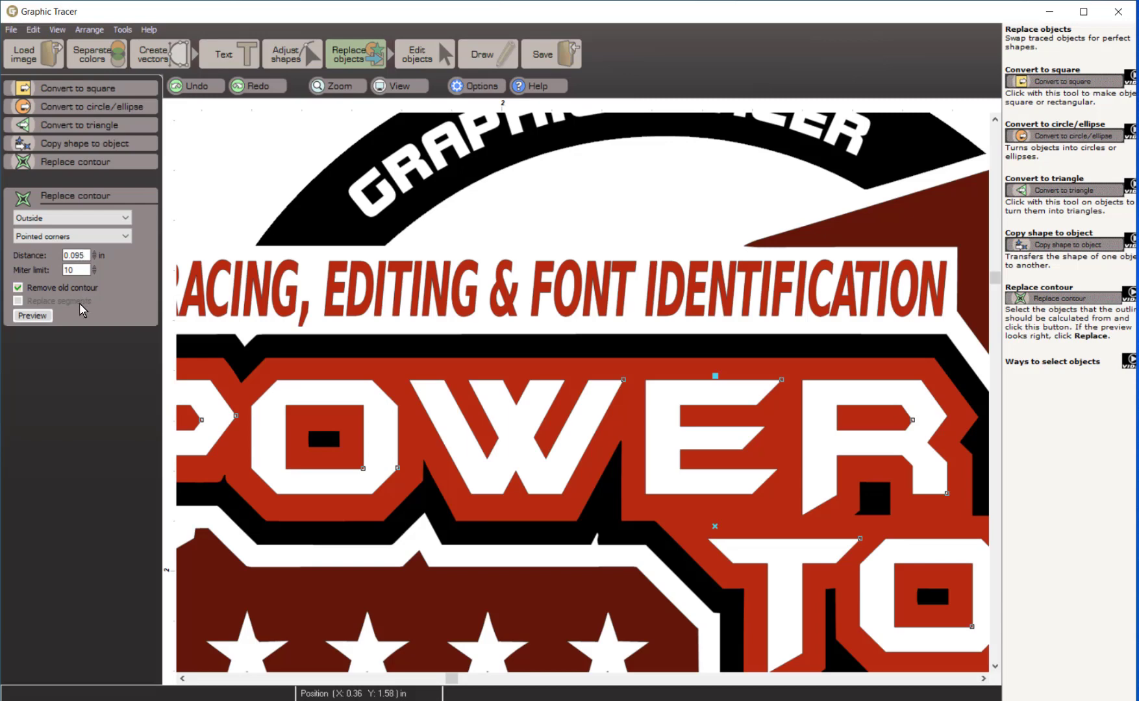
click(45, 316)
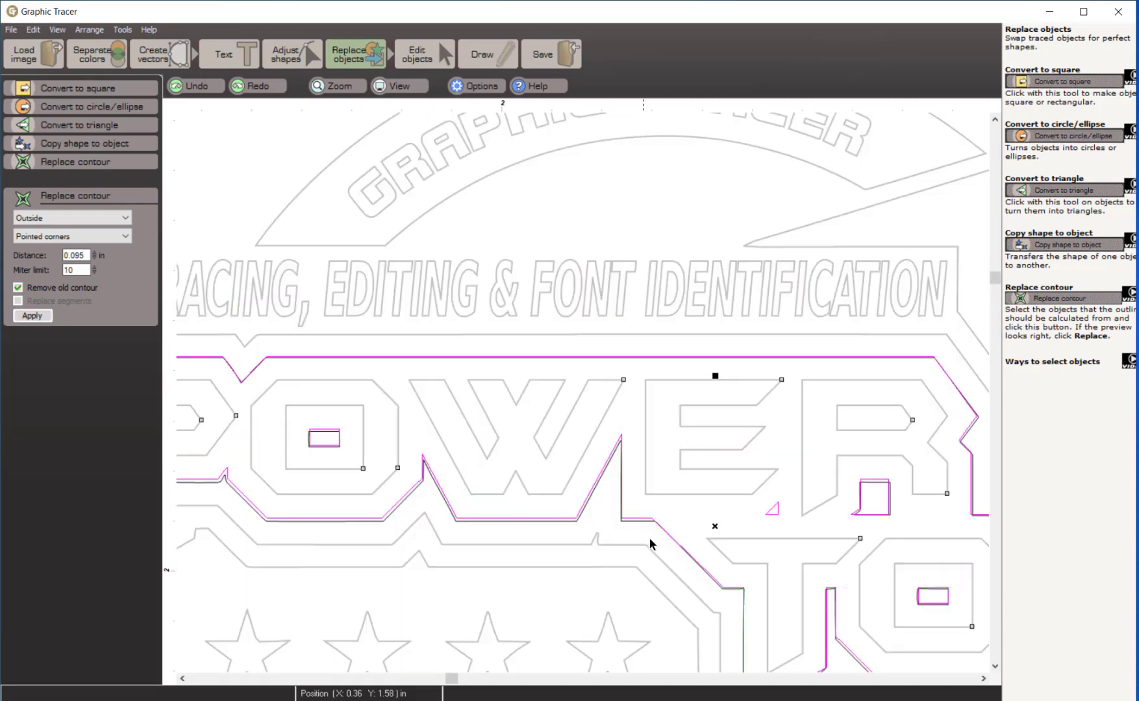
scroll(900, 620, down, 2)
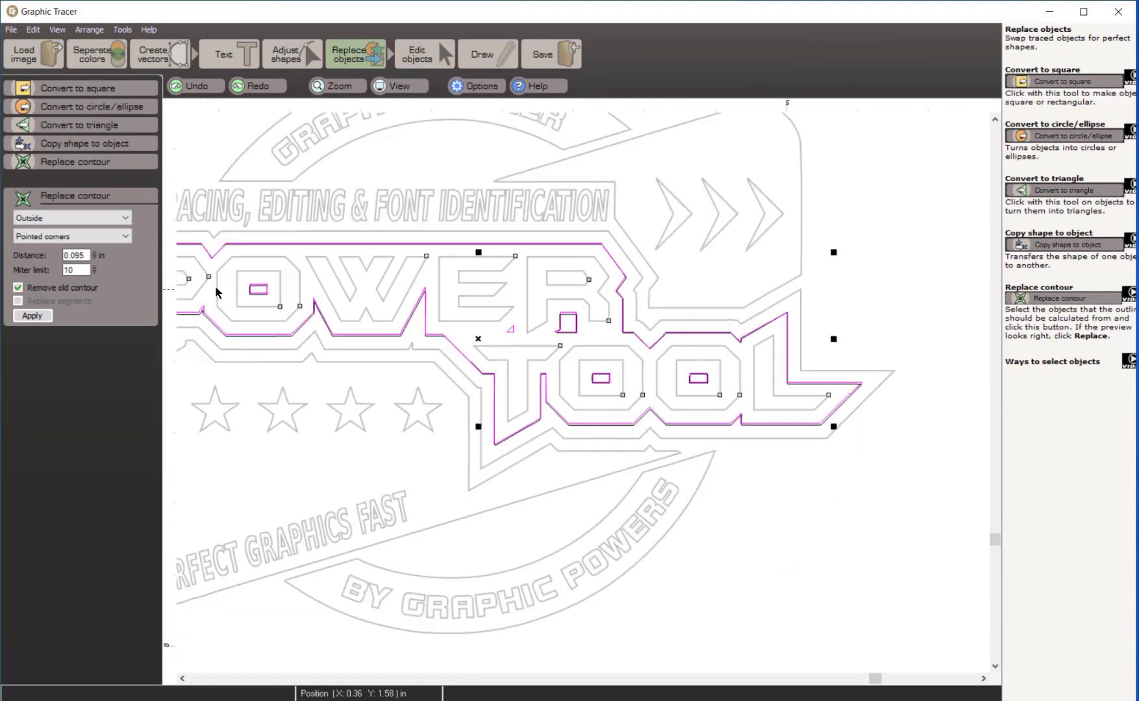
Step: Apply the previewed replacement contour around the POWER TOOL lettering and inspect the new edge around the P and O
scroll(216, 292, up, 2)
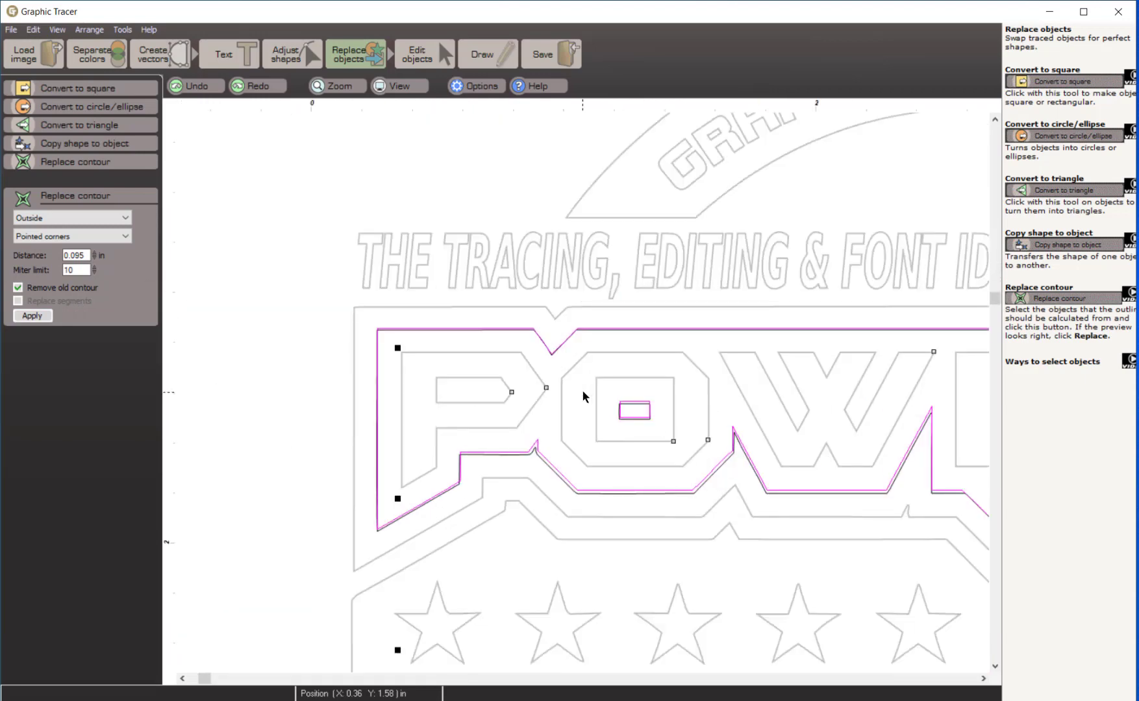
click(32, 316)
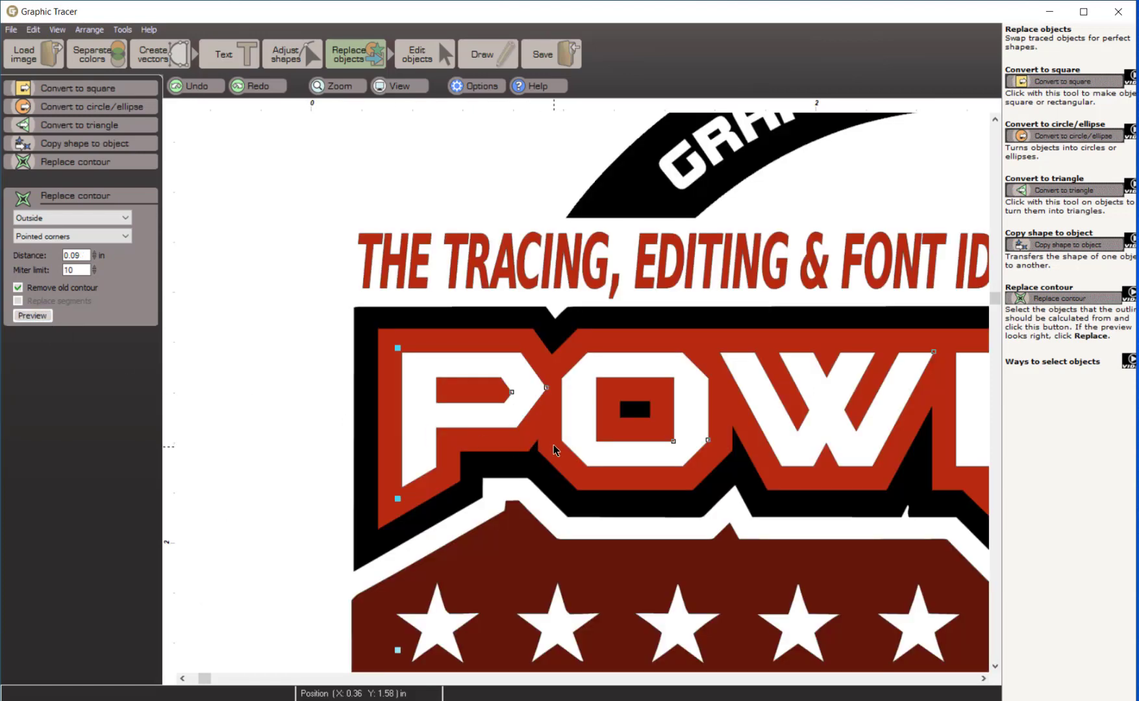
scroll(553, 448, up, 2)
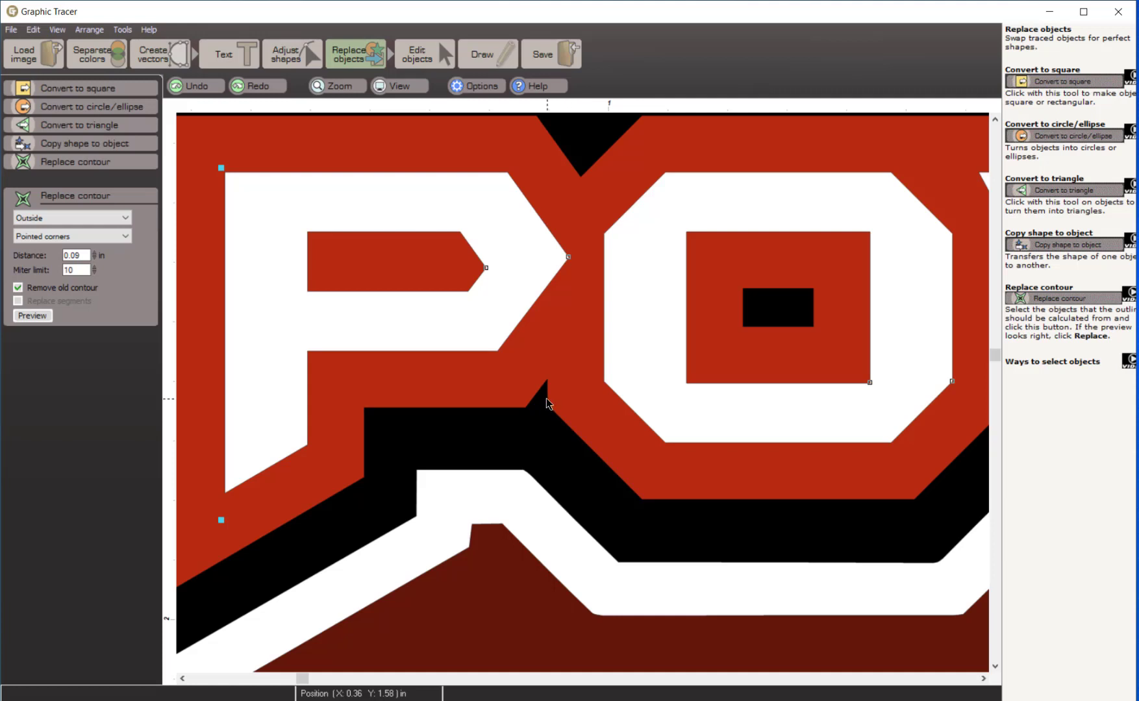
scroll(584, 396, down, 2)
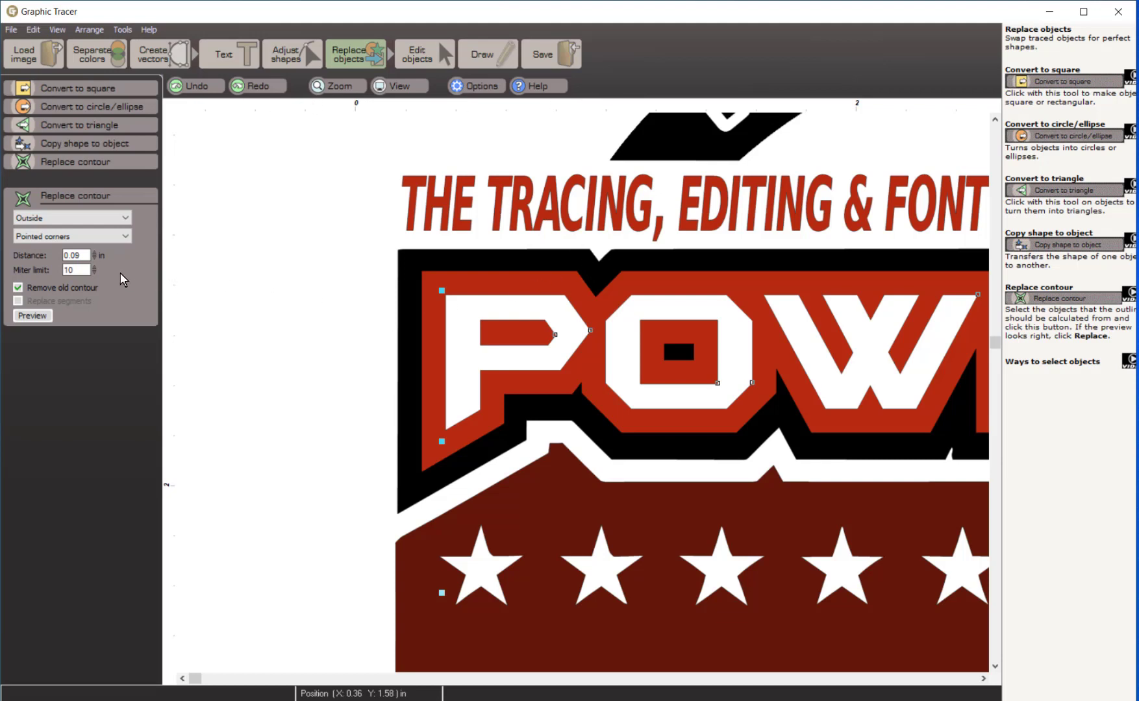
Step: Preview the outer black contour of POWER TOOL at distances of 0.18 in and 0.2 in against the traced outline
scroll(466, 297, down, 1)
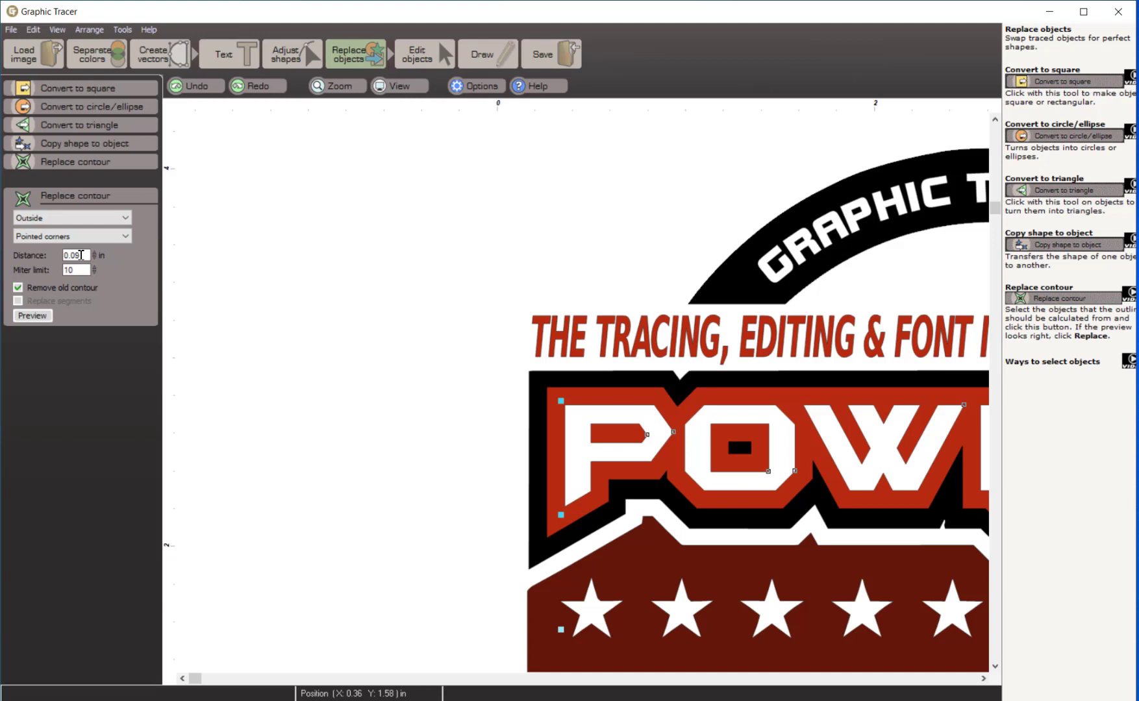
drag(80, 255, 73, 258)
click(32, 315)
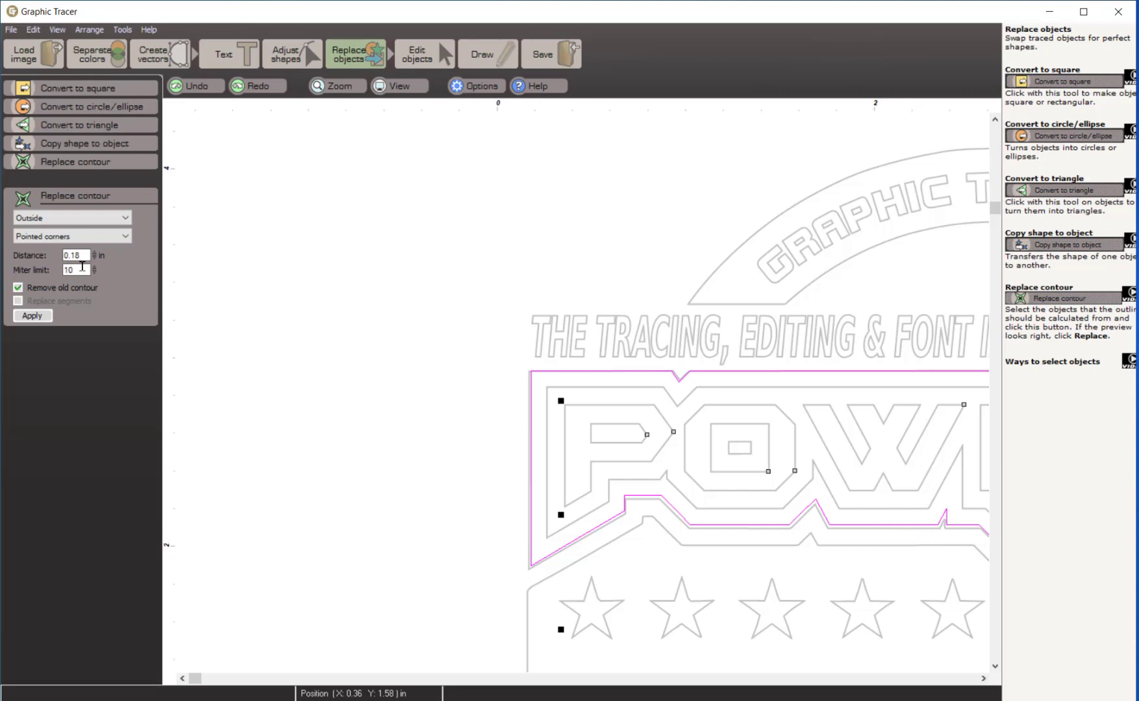
drag(82, 258, 71, 263)
text(2)
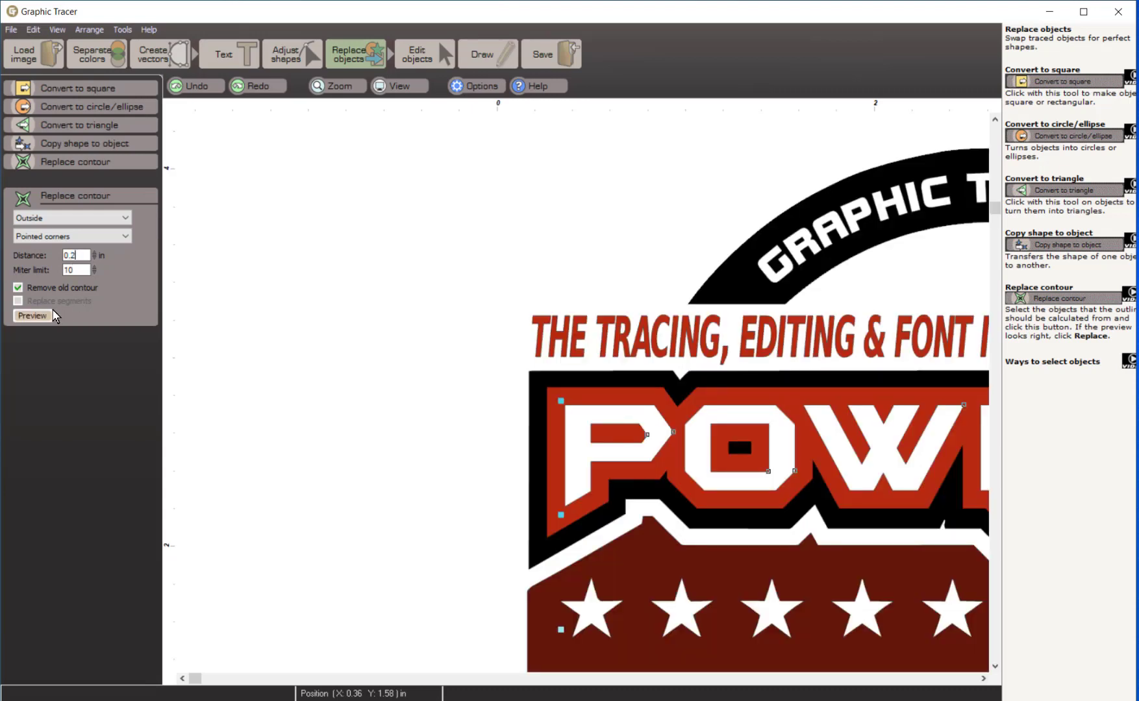
click(51, 310)
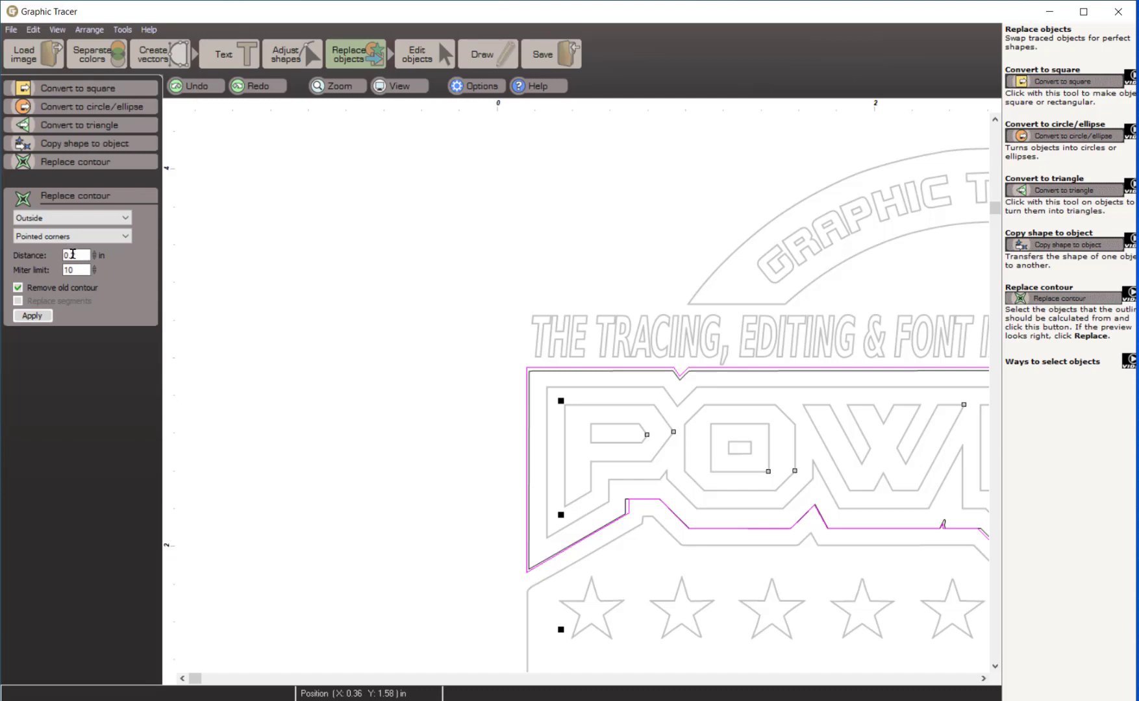
Step: Set the outer contour's distance to 0.19 in, preview it around the whole lettering and apply it
drag(73, 254, 72, 260)
text(19)
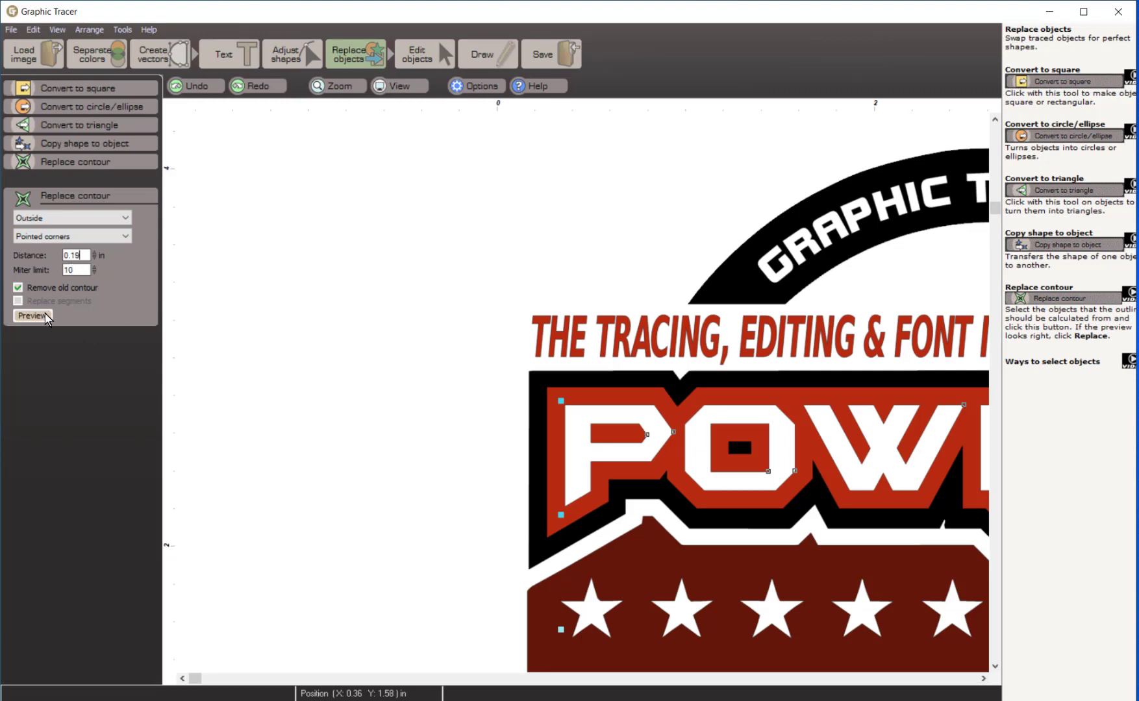
click(32, 315)
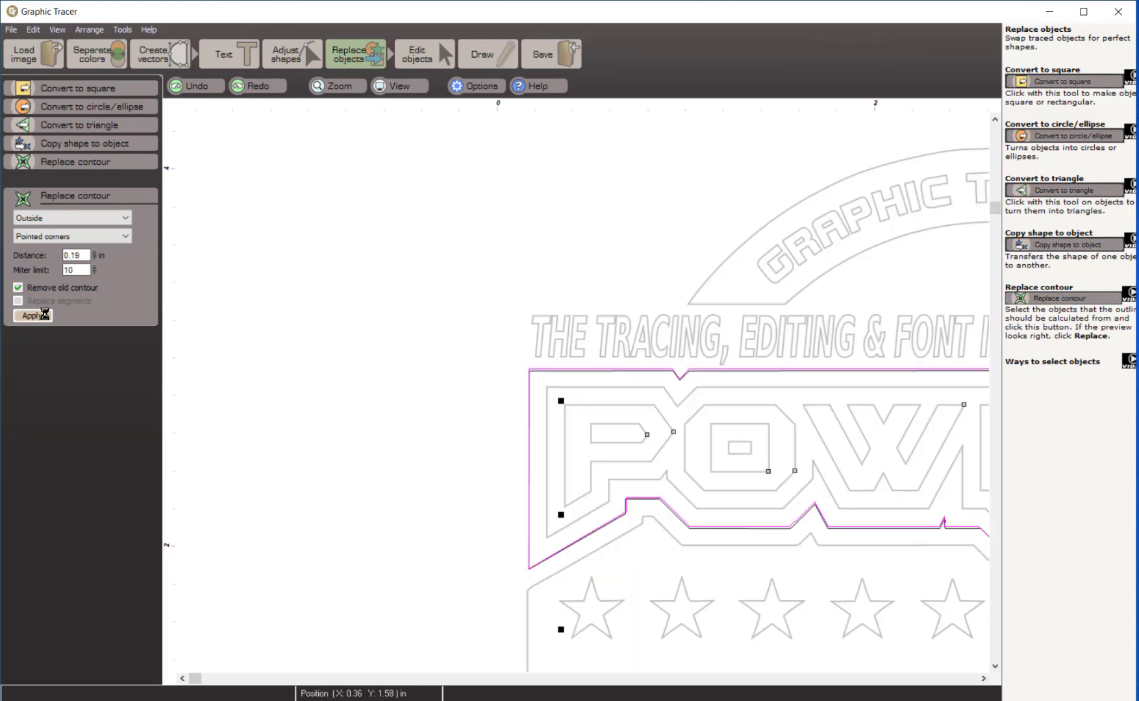
scroll(885, 439, down, 2)
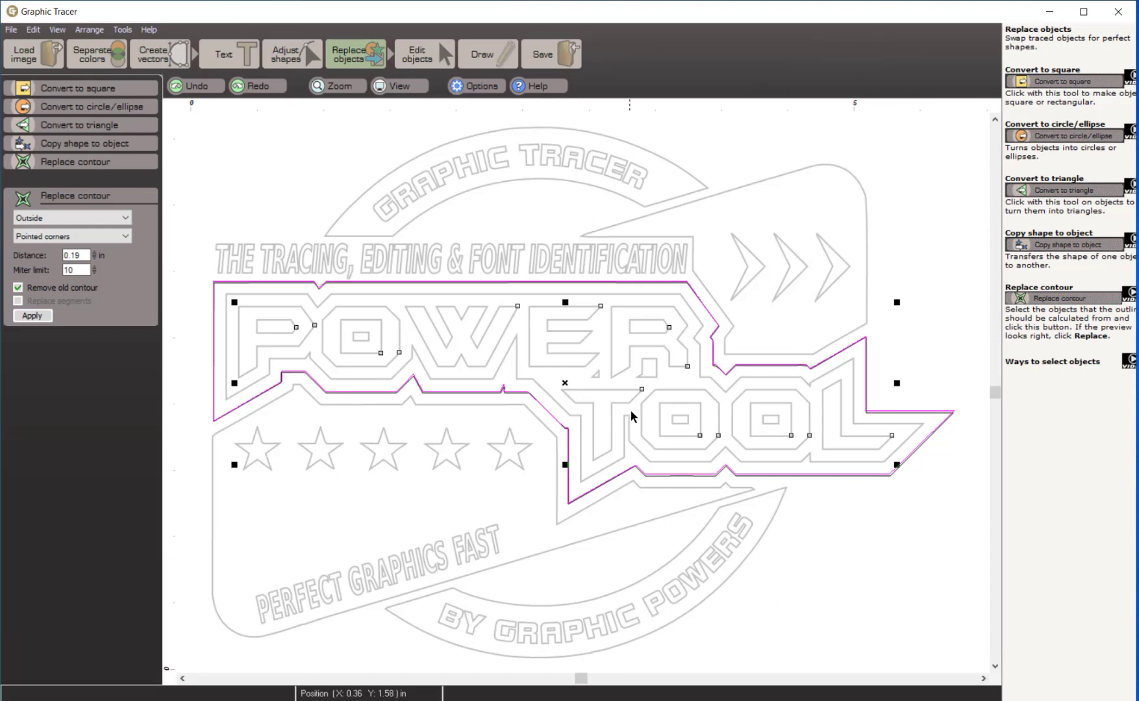
click(32, 316)
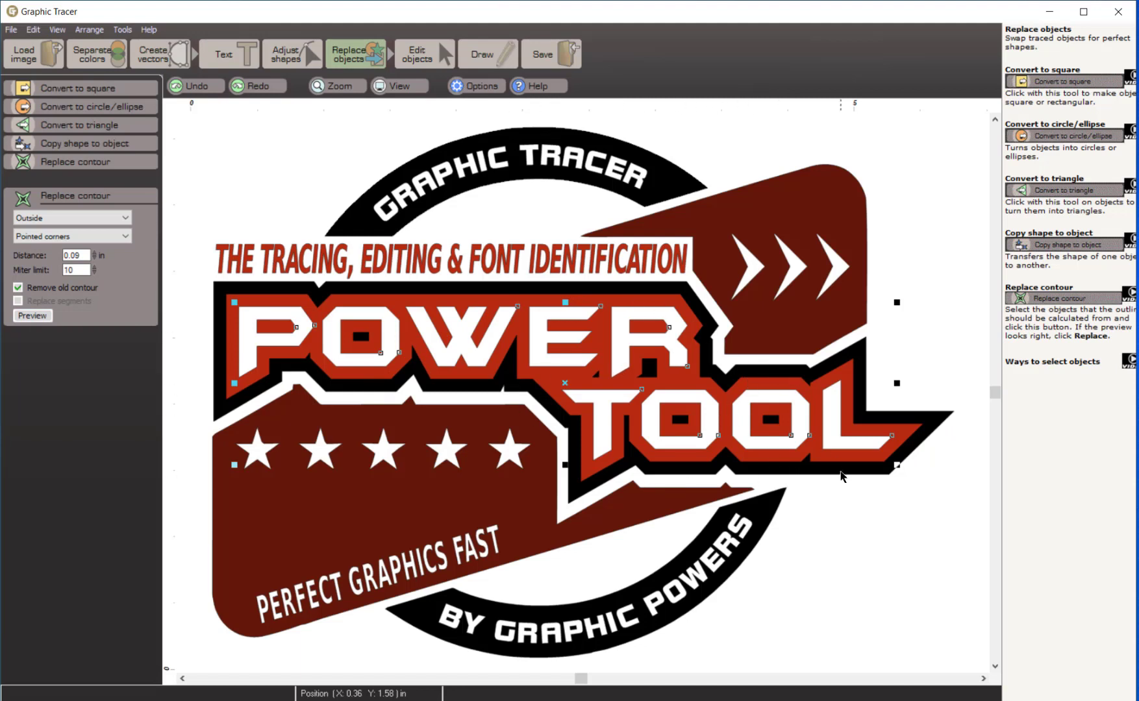
Step: Convert the three nodes at the blunt tip of the upper dark-red panel, above IDENTIFICATION, into one sharp corner
click(740, 188)
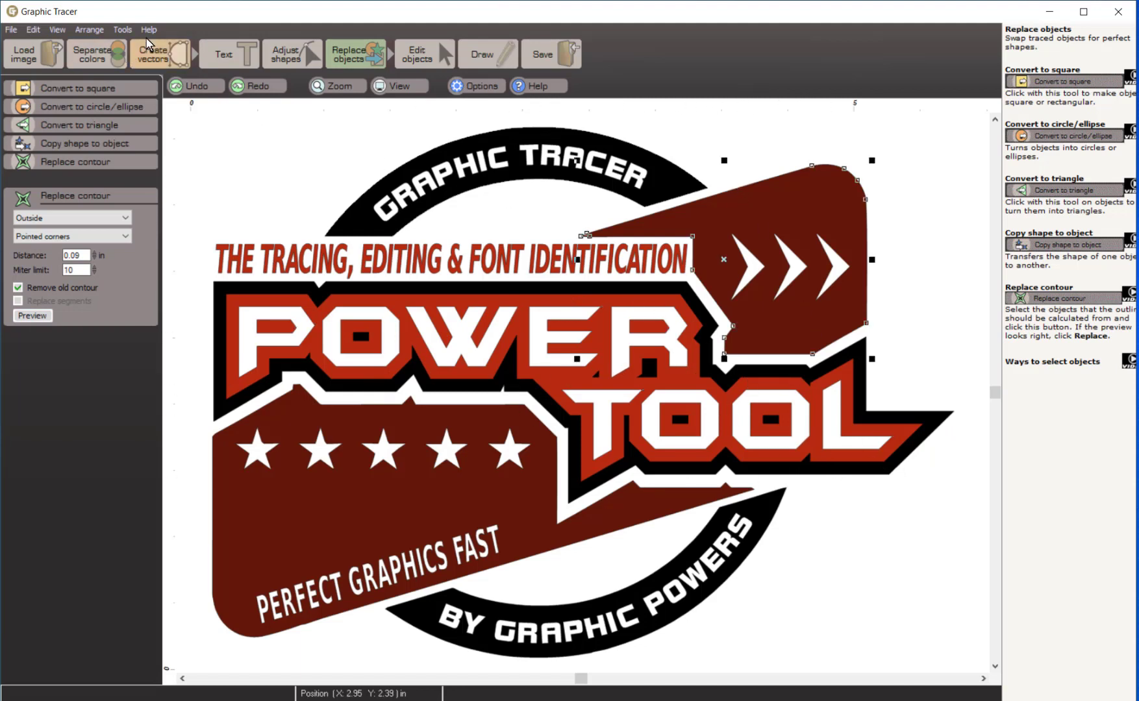
click(287, 51)
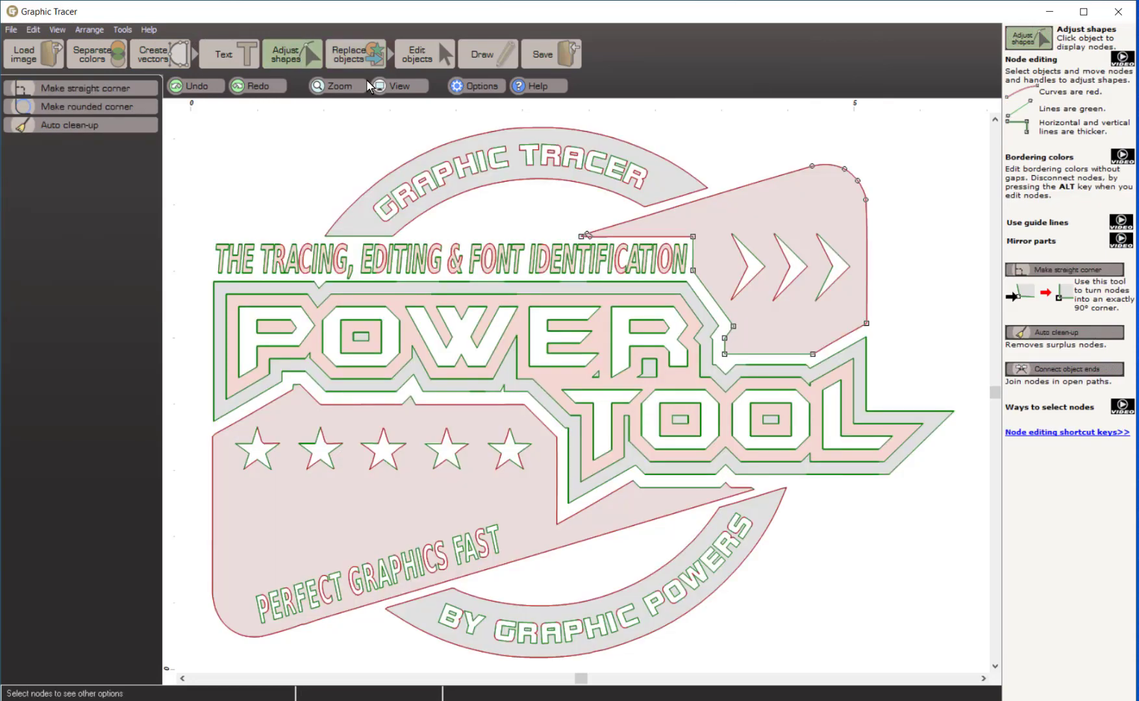
scroll(583, 394, up, 3)
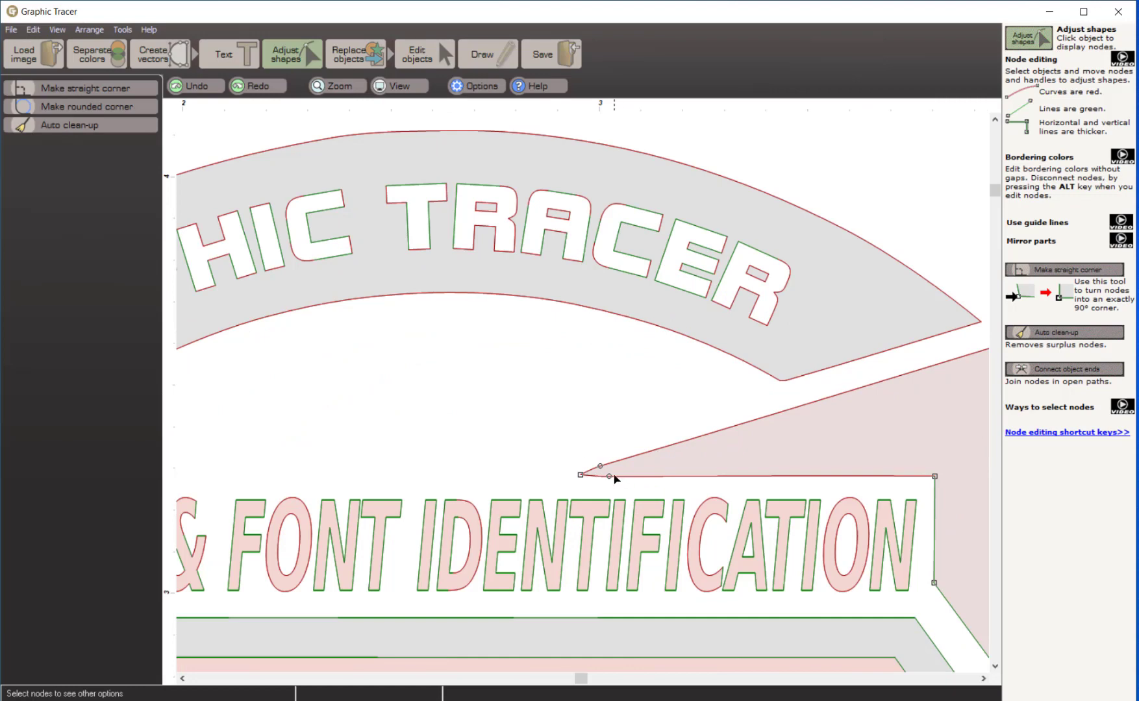
scroll(582, 394, up, 2)
scroll(582, 392, down, 1)
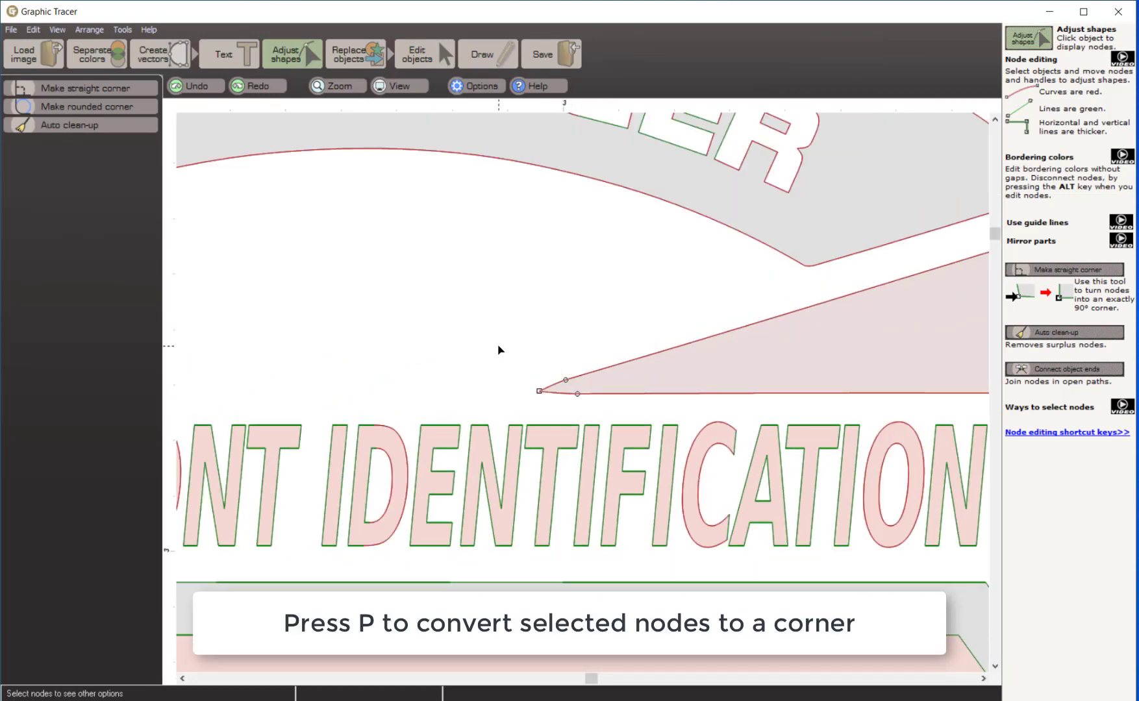
drag(498, 346, 614, 401)
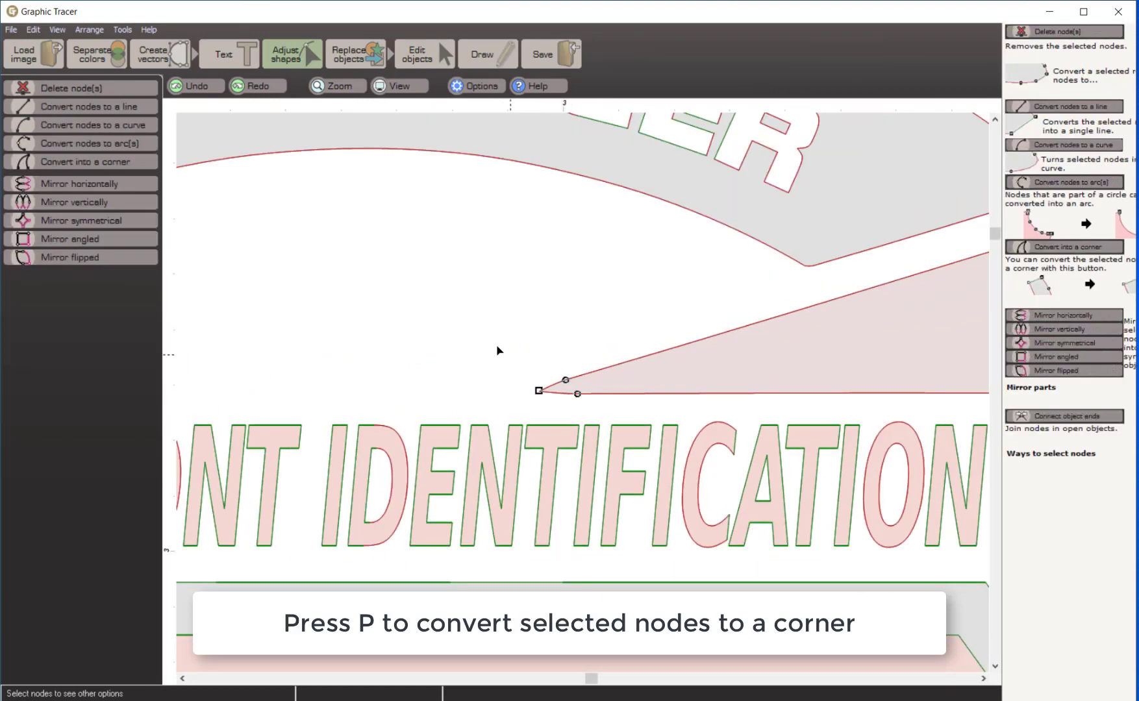
click(111, 162)
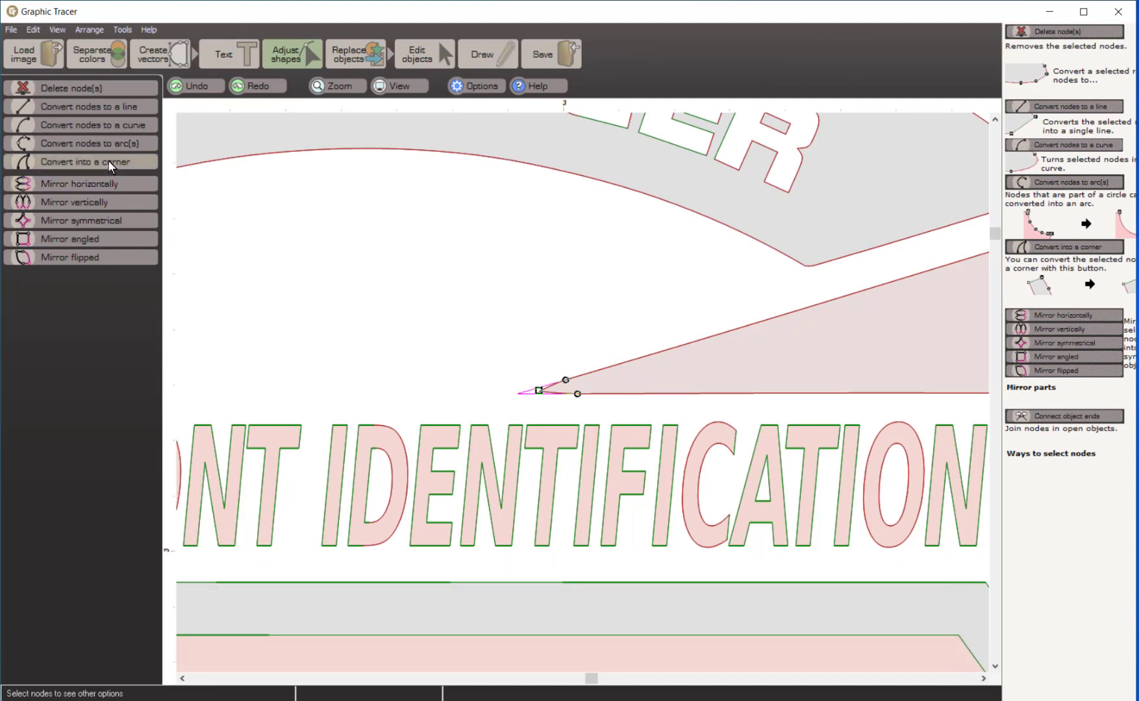
click(101, 164)
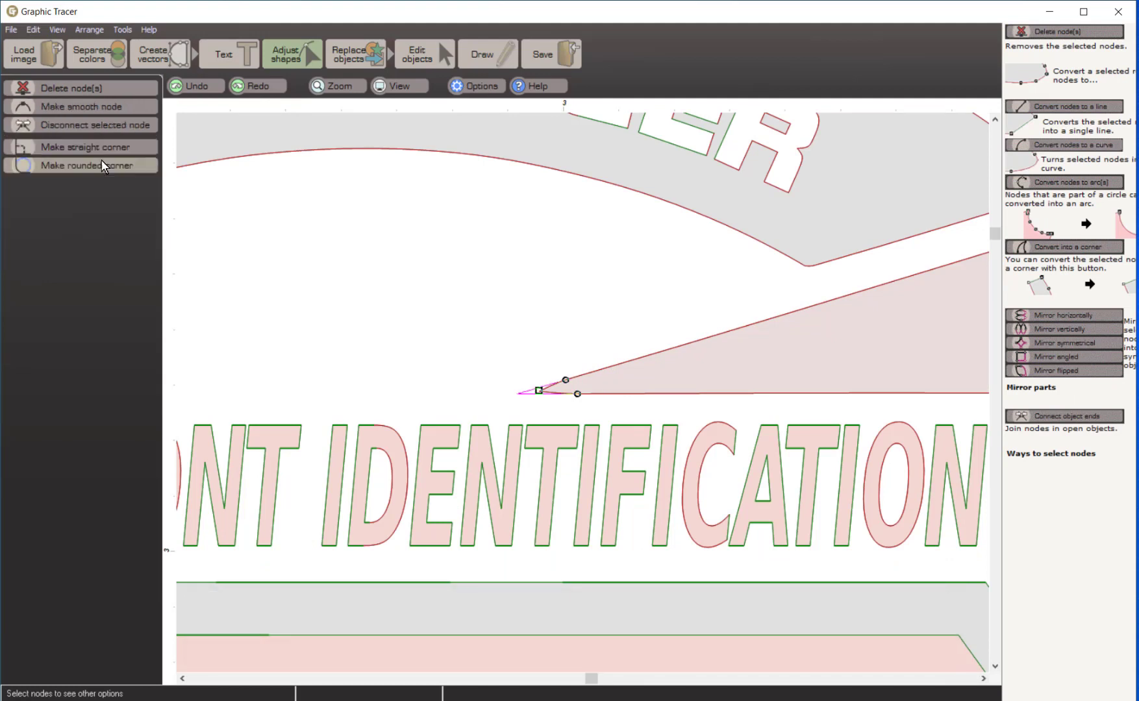
Step: Compare the panel's new tip with the original bitmap and move its corner node slightly inward to match
key(space)
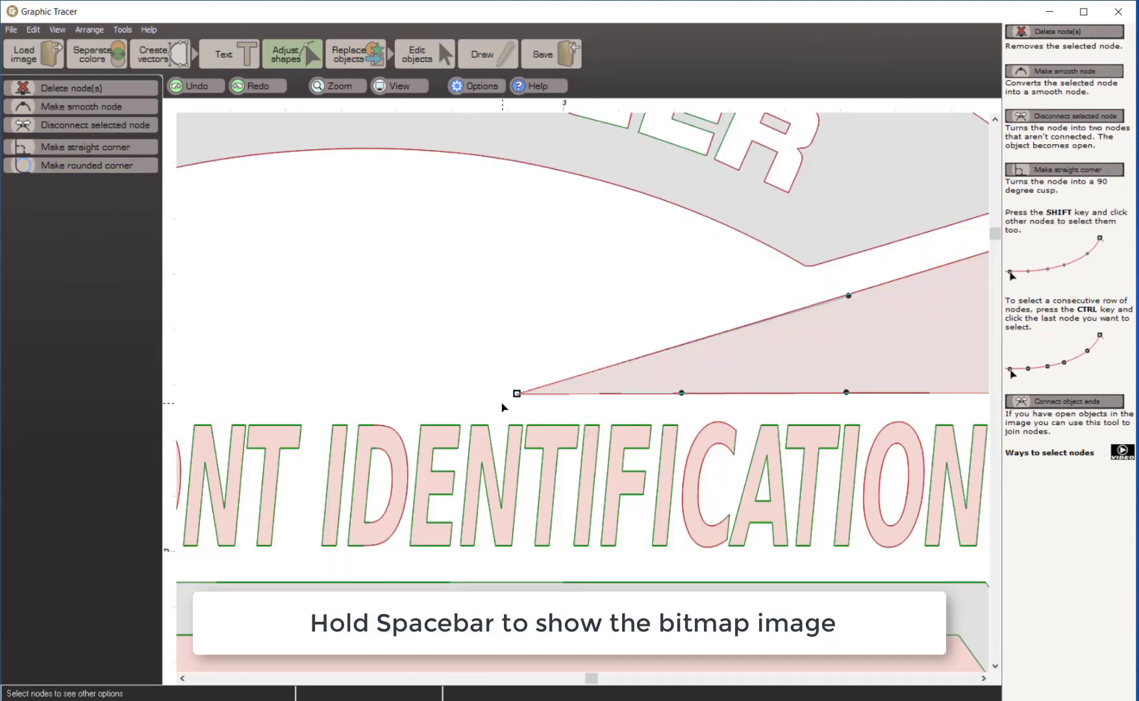
key(space)
key(space)
drag(517, 395, 541, 390)
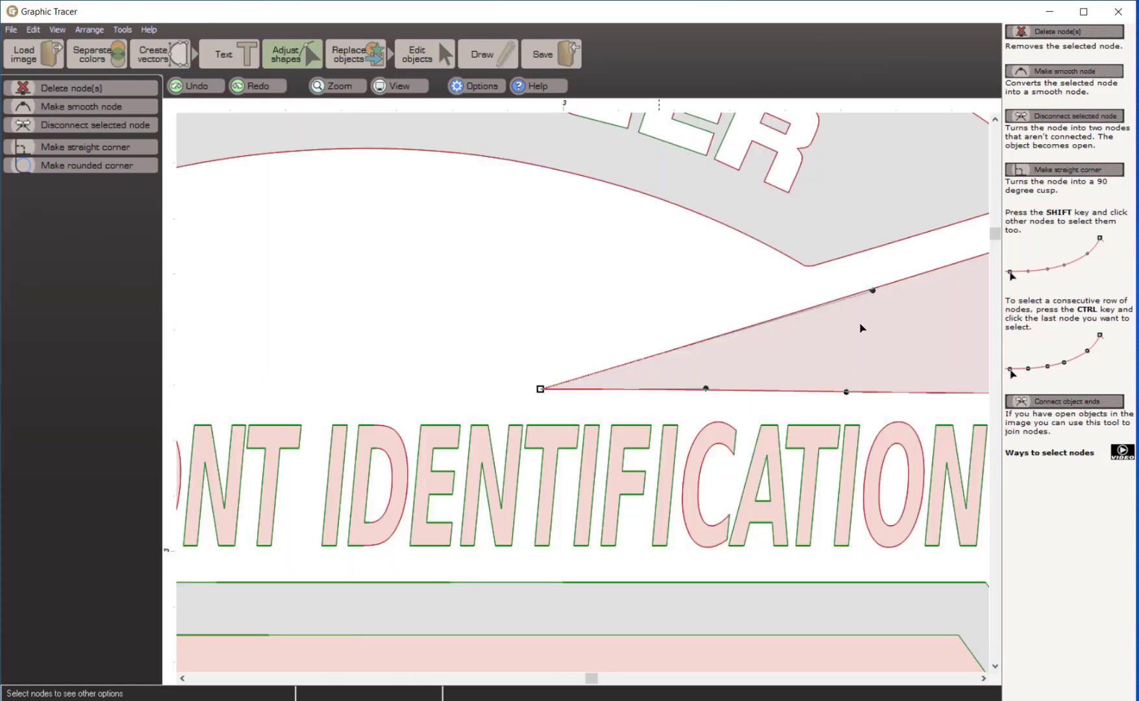
Step: Convert the panel edge above IDENTIFICATION to a horizontal line and the panel's long sloping edge to a straight line
scroll(582, 391, down, 3)
scroll(582, 391, up, 2)
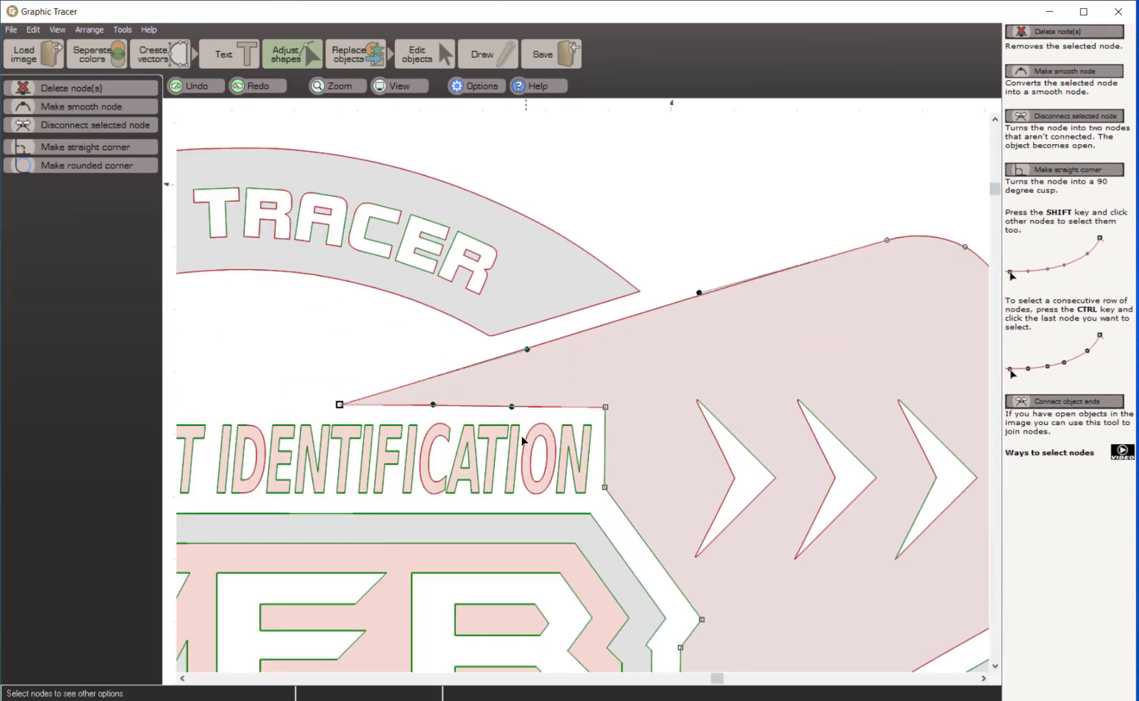
click(490, 408)
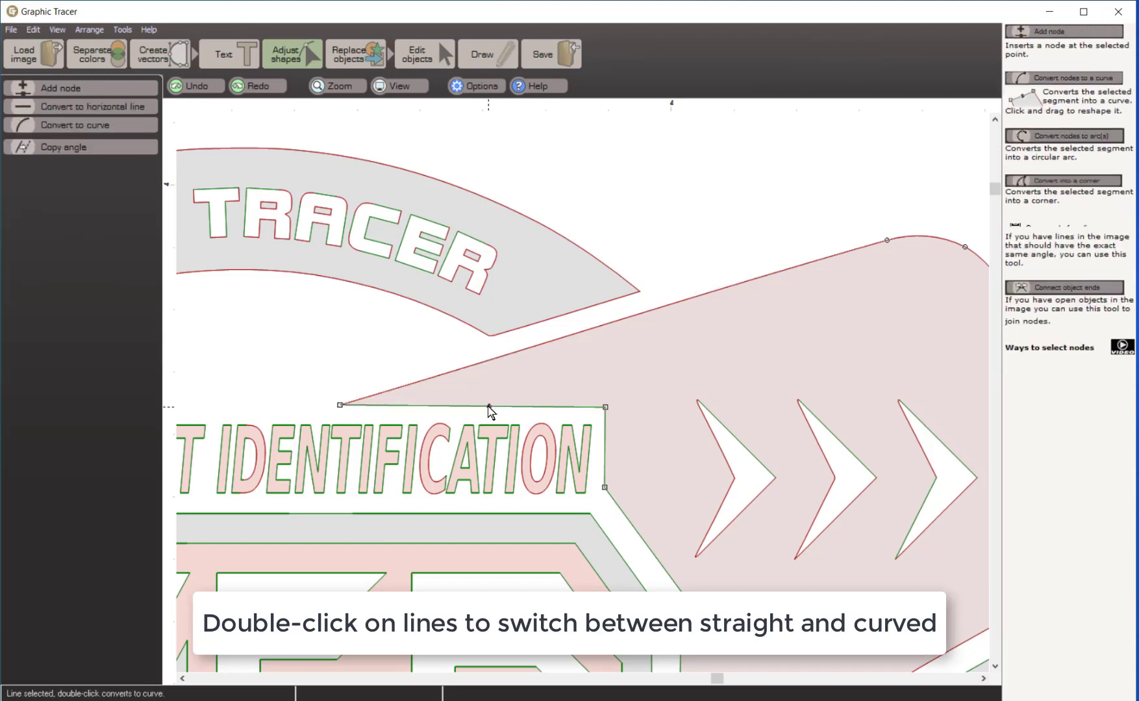
right_click(490, 409)
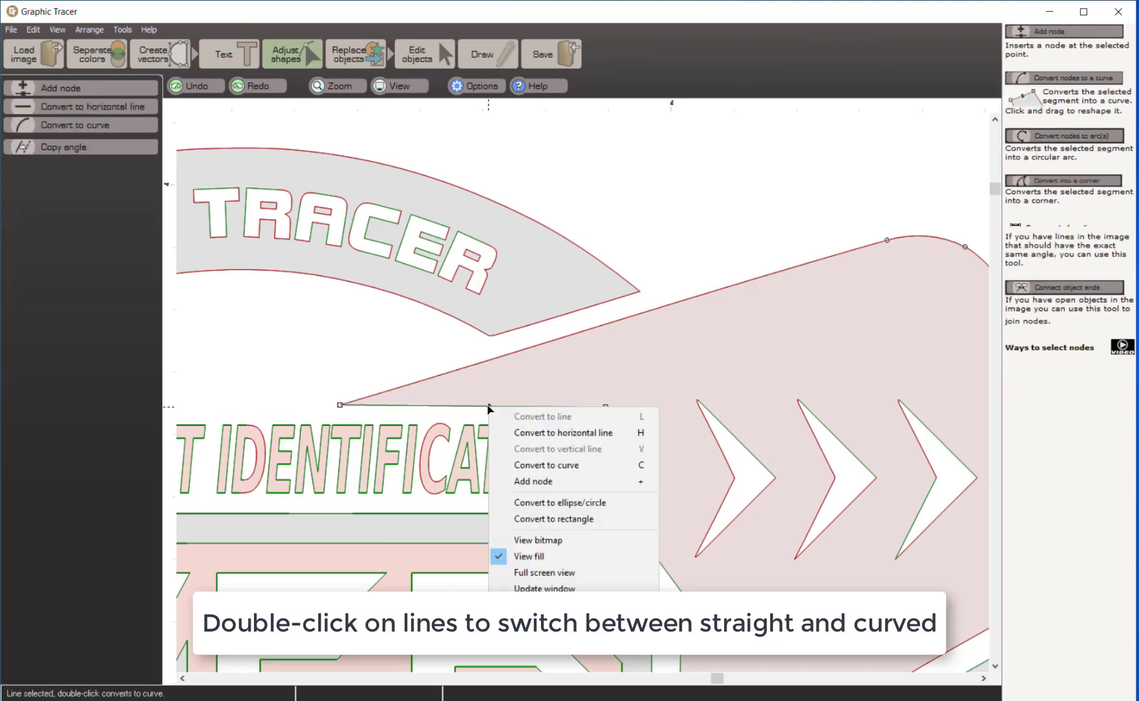
click(519, 434)
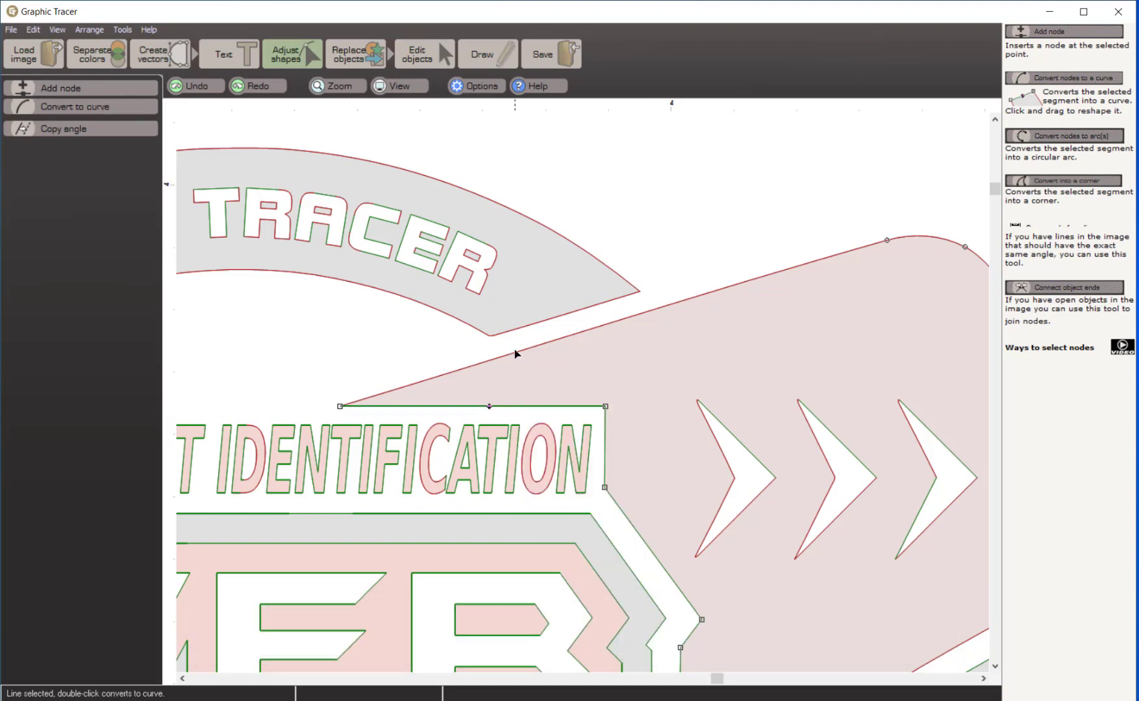
click(664, 309)
Step: Convert the nodes of the panel's upper rounded corner into a single curve and select the panel's lower sloping edge
scroll(898, 330, down, 3)
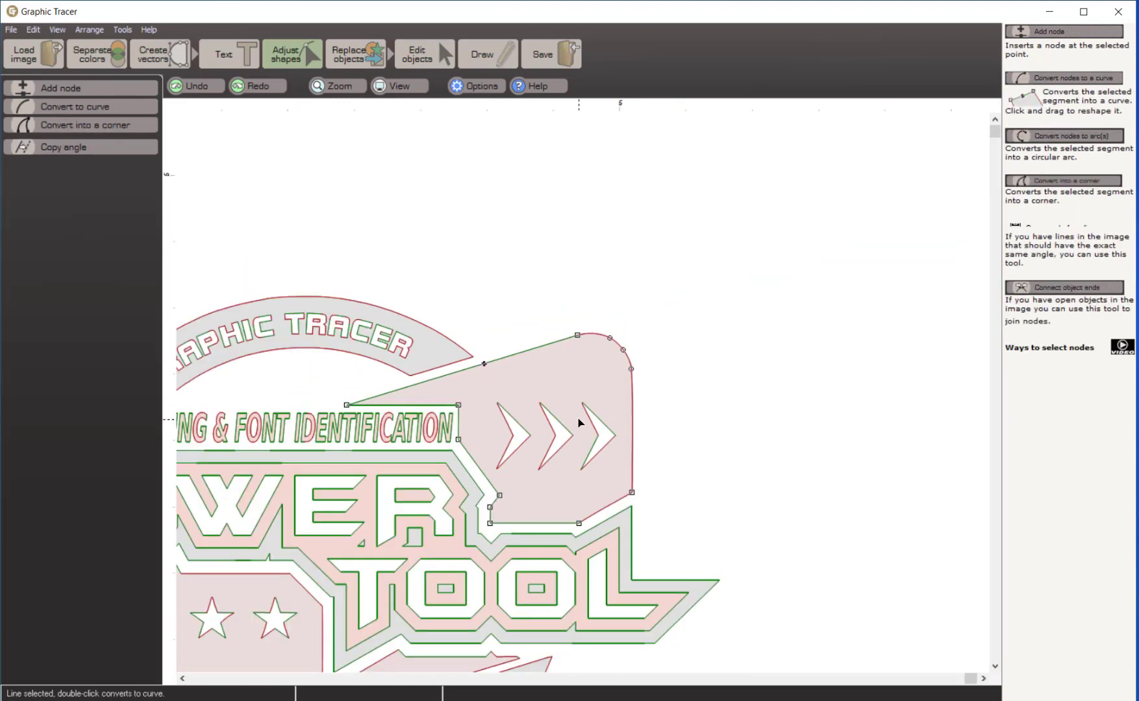
drag(549, 302, 705, 394)
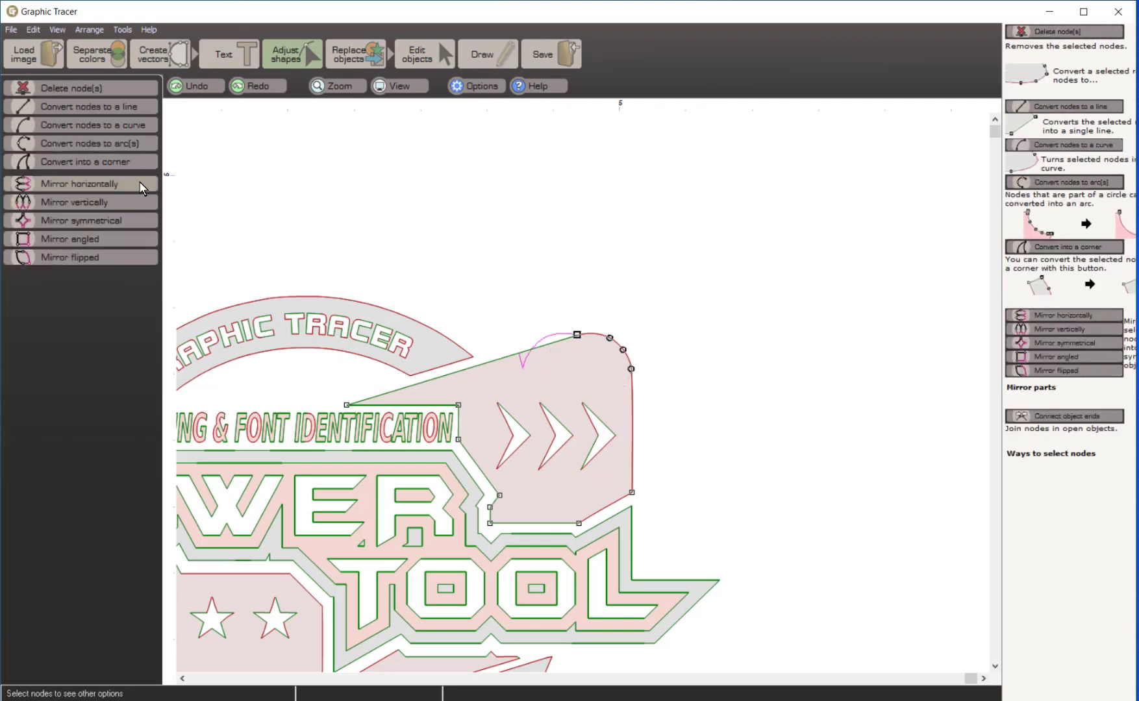
click(100, 126)
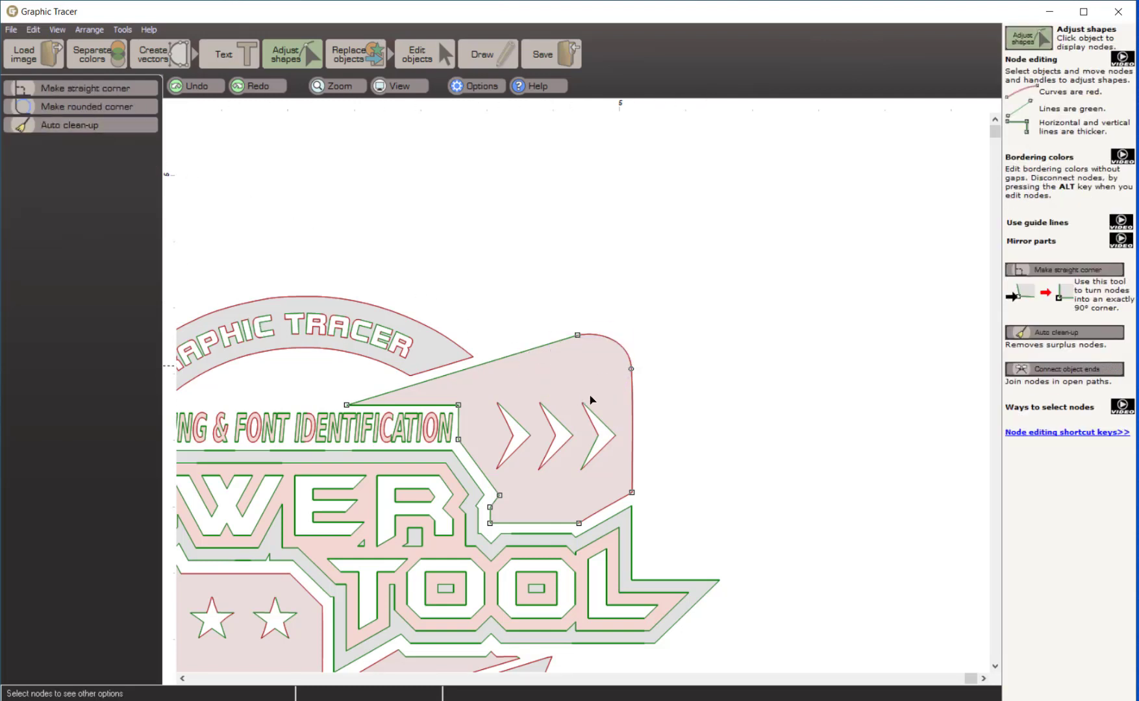
click(611, 505)
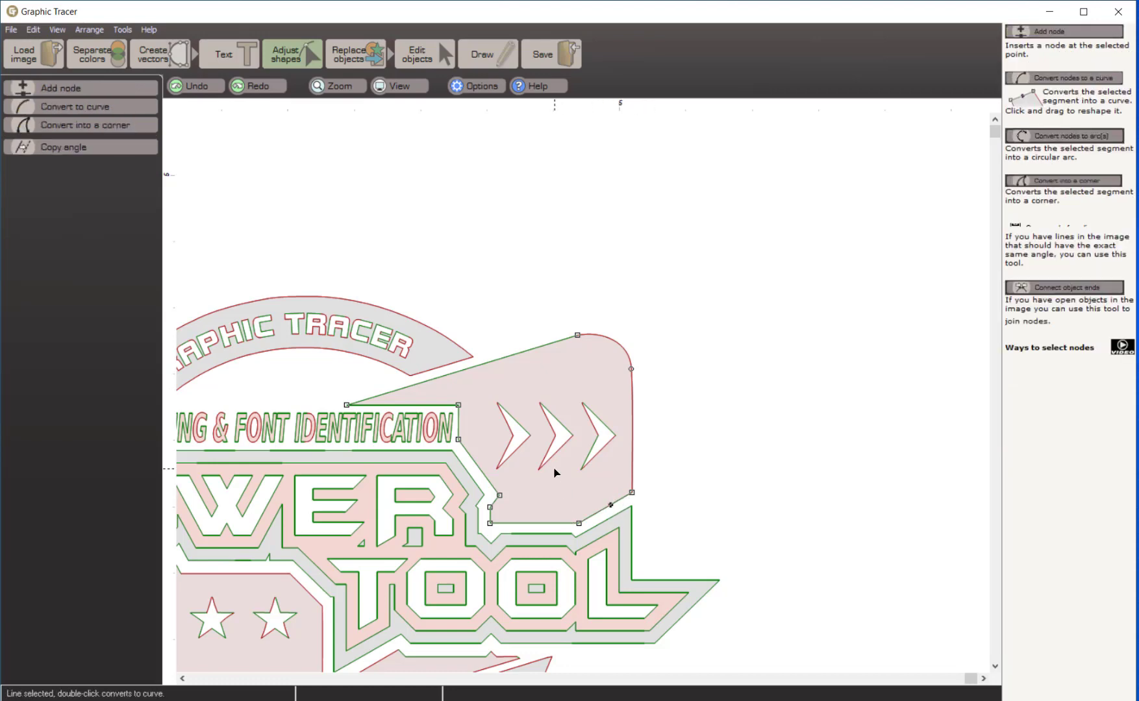
Step: Convert both tips of the first chevron into sharp corners and its curved edges into straight lines
scroll(582, 391, up, 5)
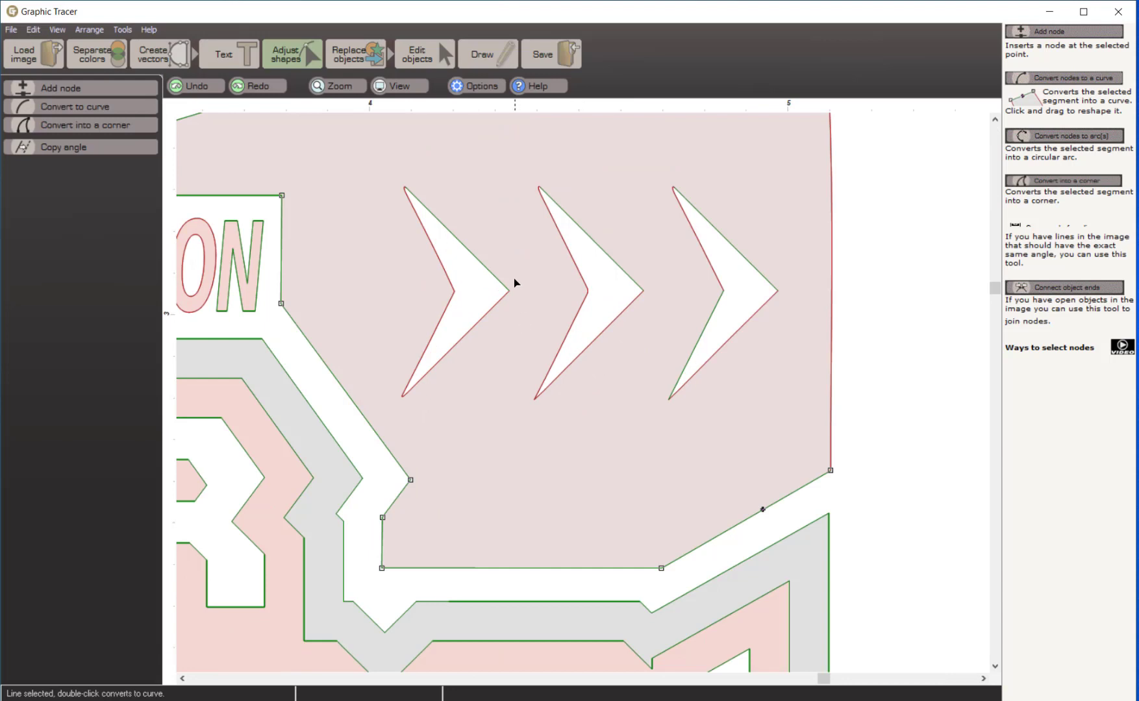
click(466, 253)
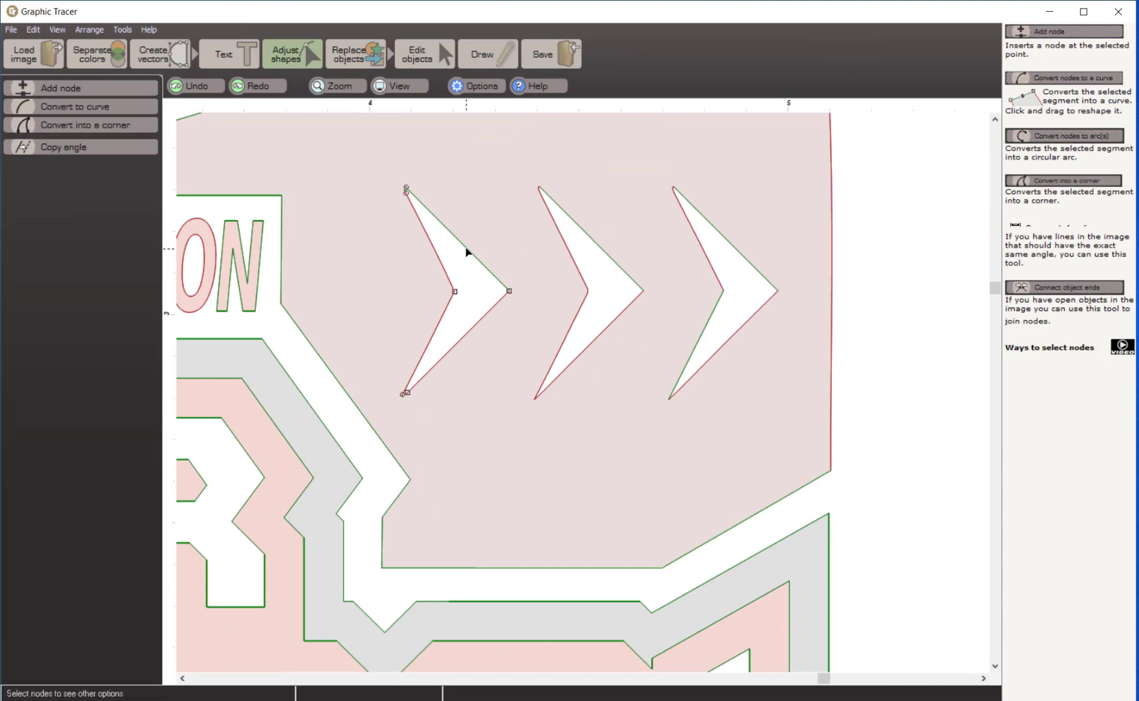
drag(384, 180, 419, 205)
click(129, 140)
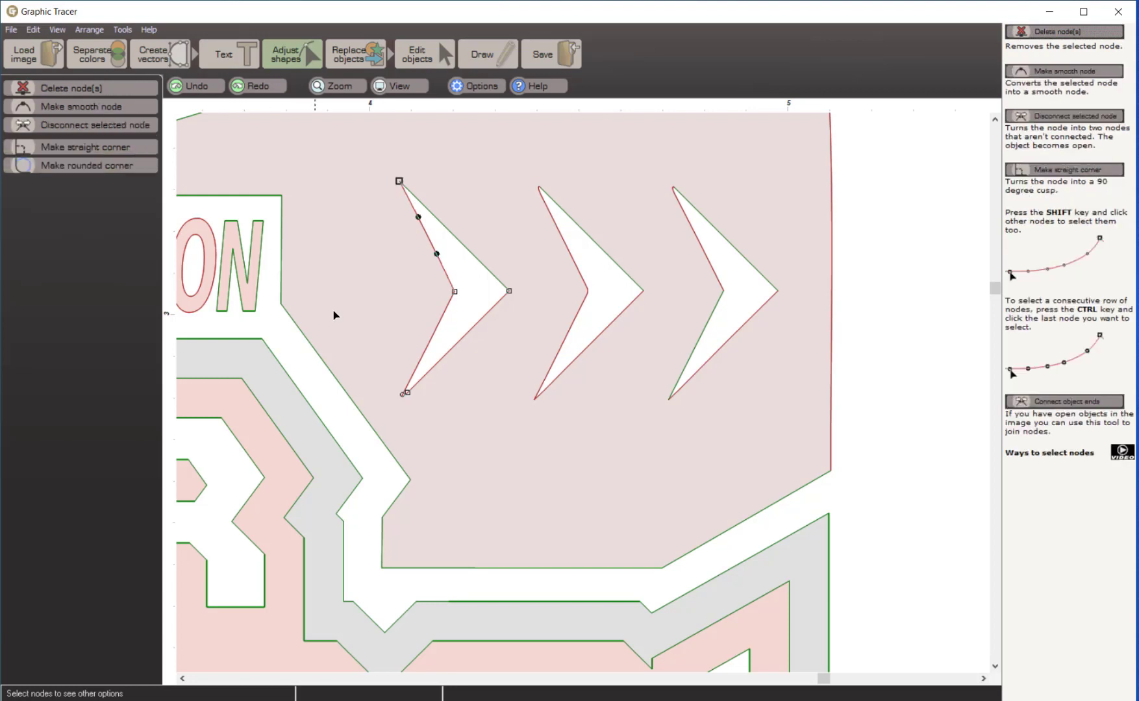
drag(390, 373, 421, 408)
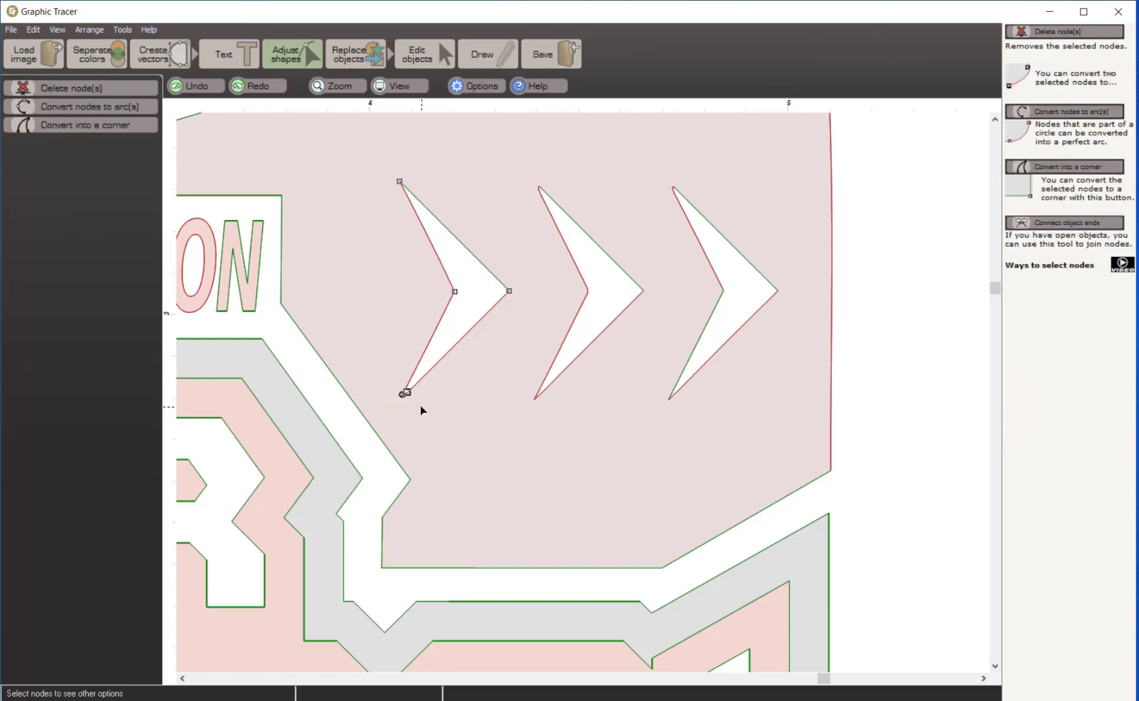
click(63, 124)
click(435, 296)
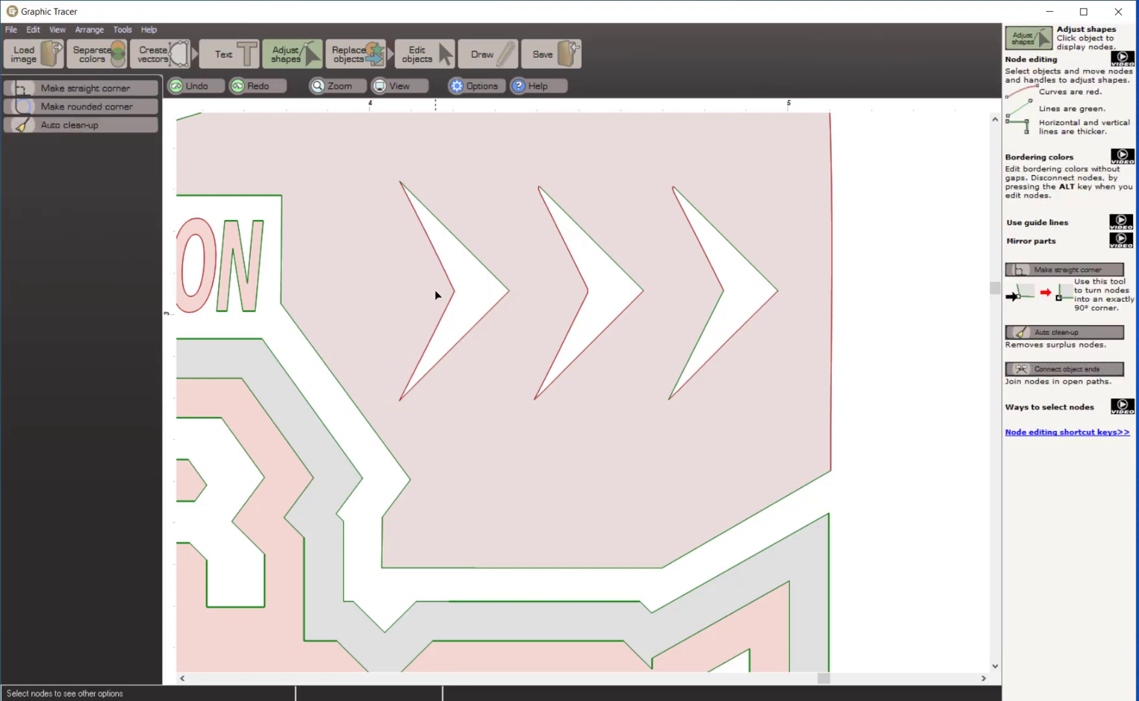
click(442, 280)
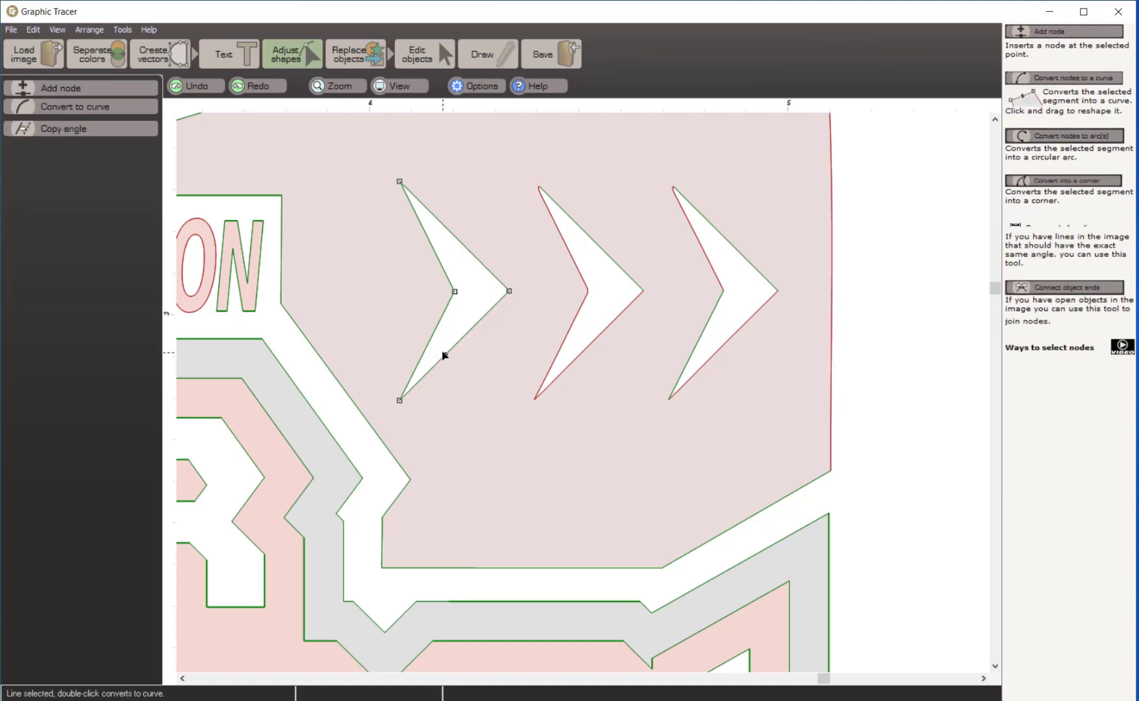
Step: Copy the cleaned first chevron's shape onto the other two chevrons
scroll(442, 339, down, 2)
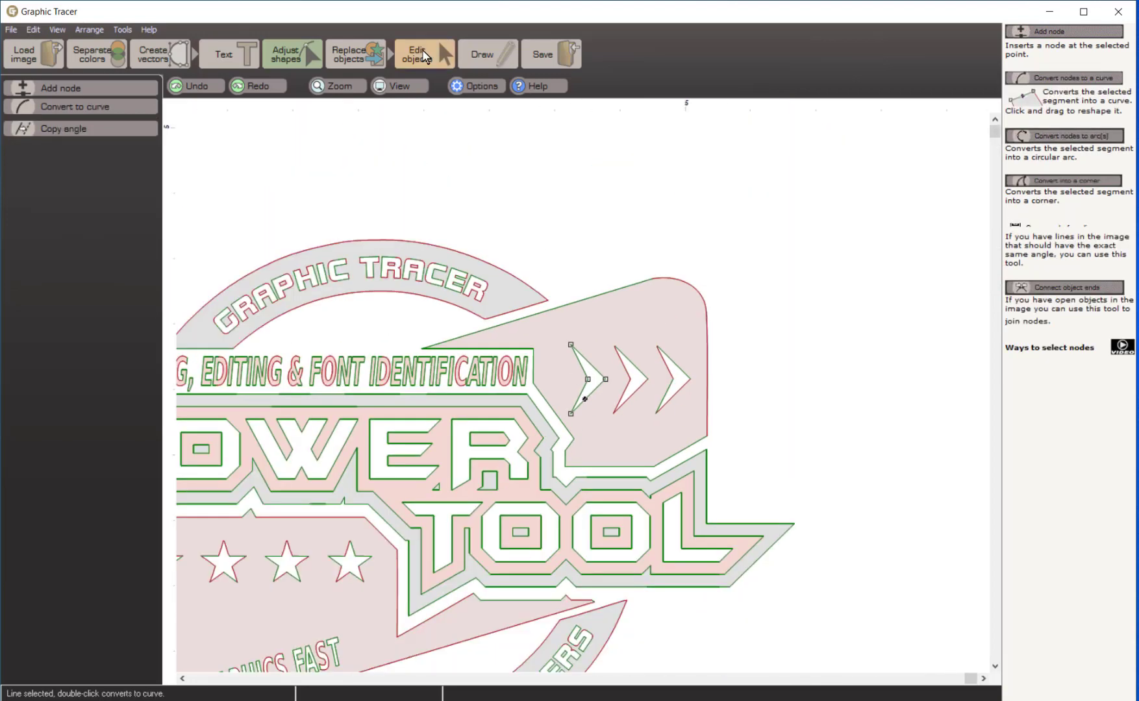
click(422, 52)
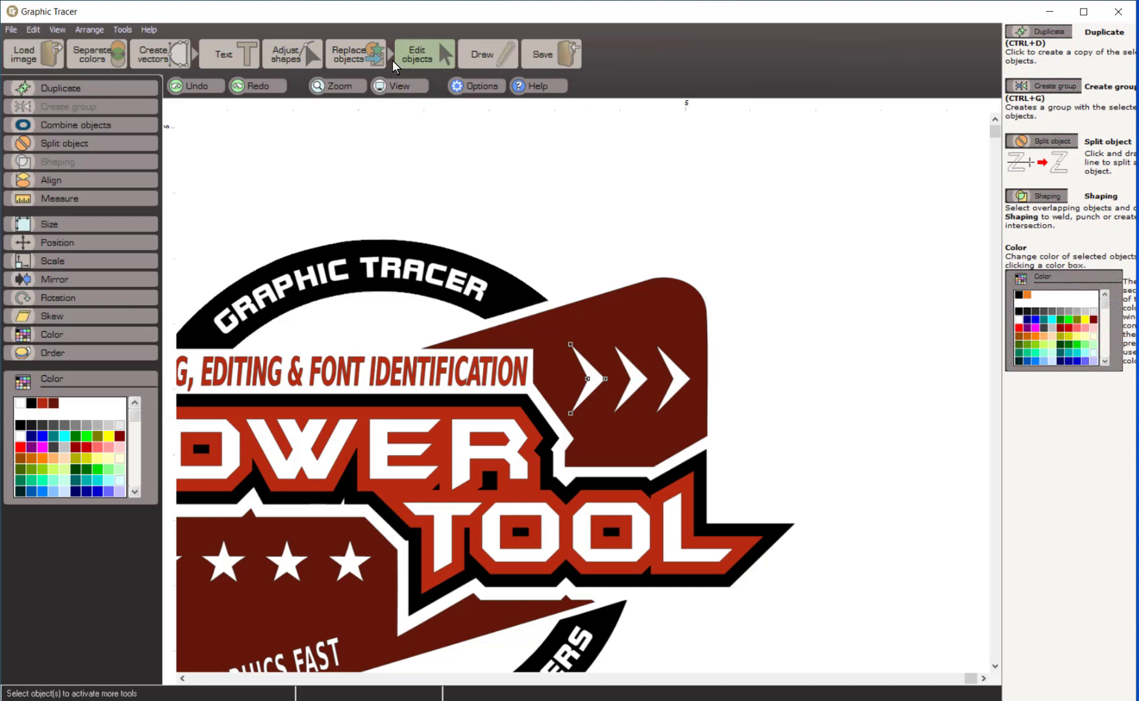
click(352, 55)
click(127, 139)
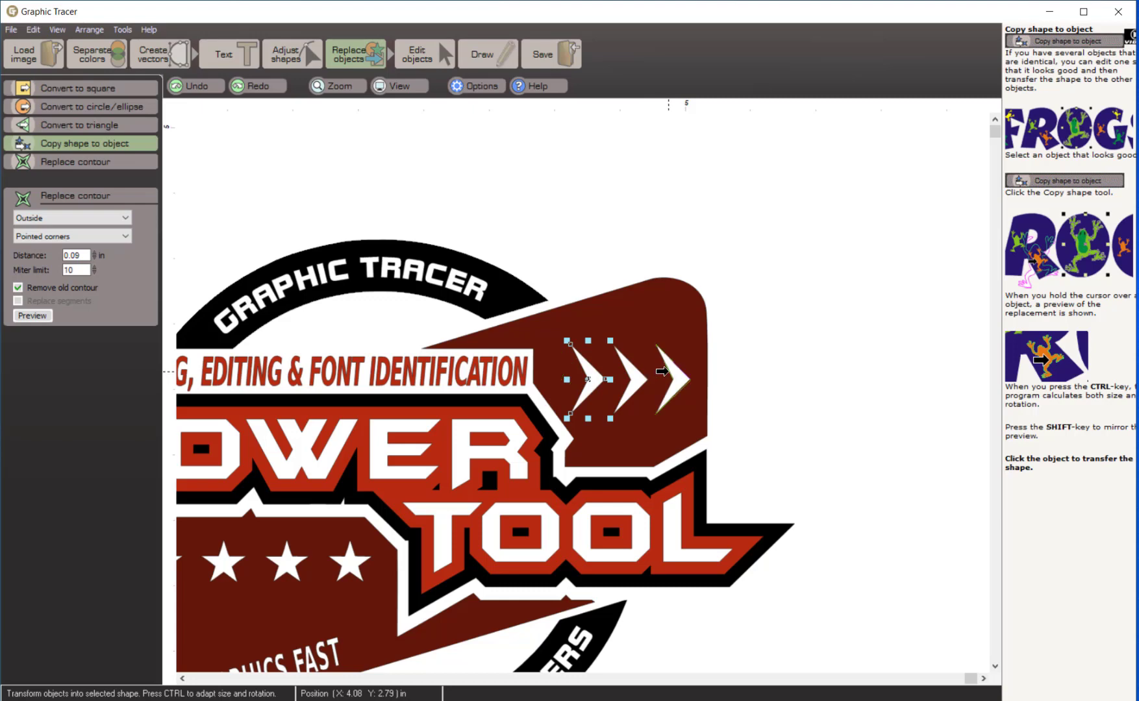
key(F4)
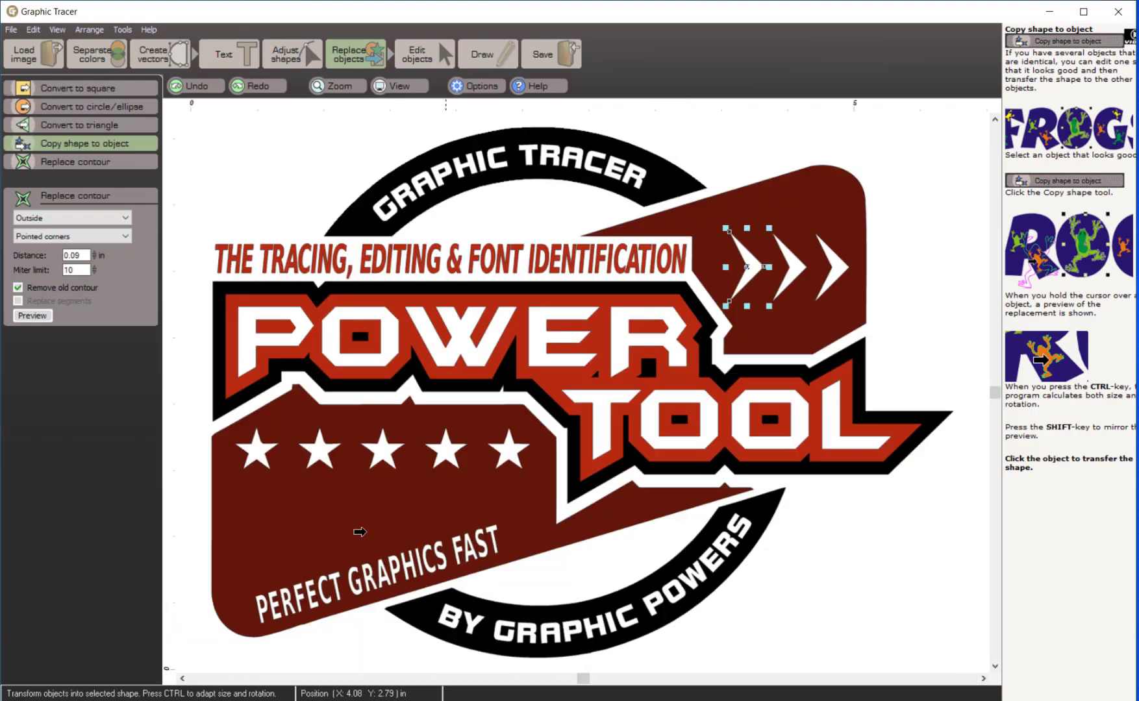
Step: Convert the star panel's upper outer corner beside the first star into a sharp corner and straighten the sloping edge below the P
click(298, 58)
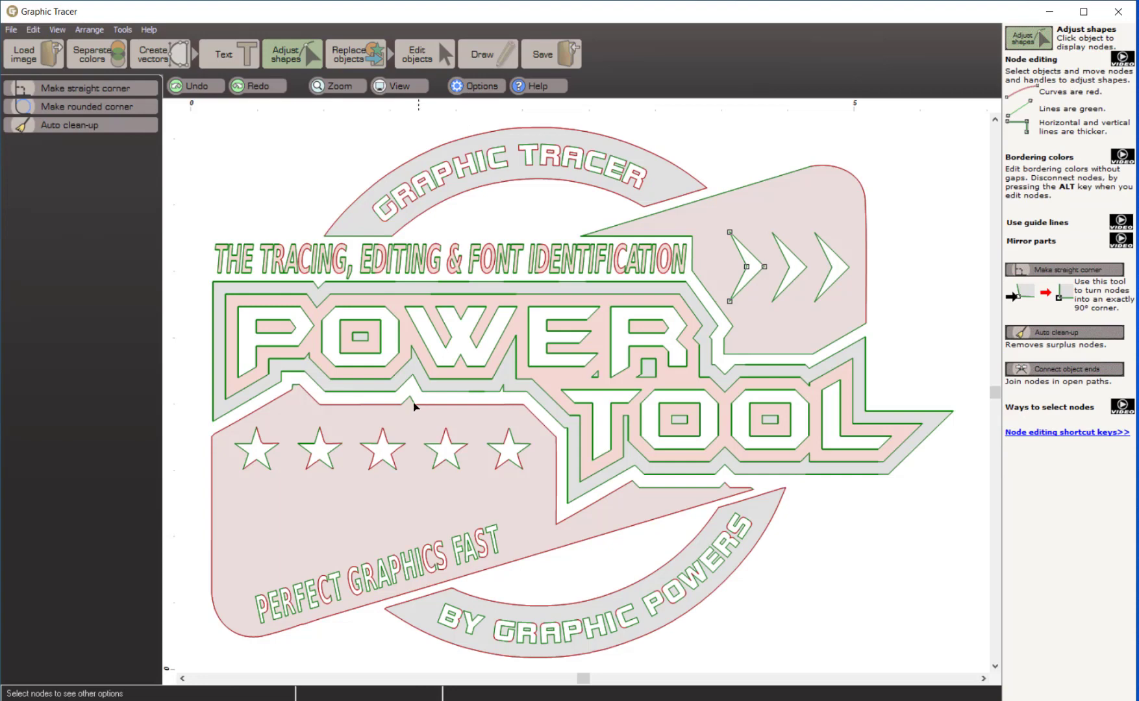
click(363, 404)
scroll(318, 409, up, 2)
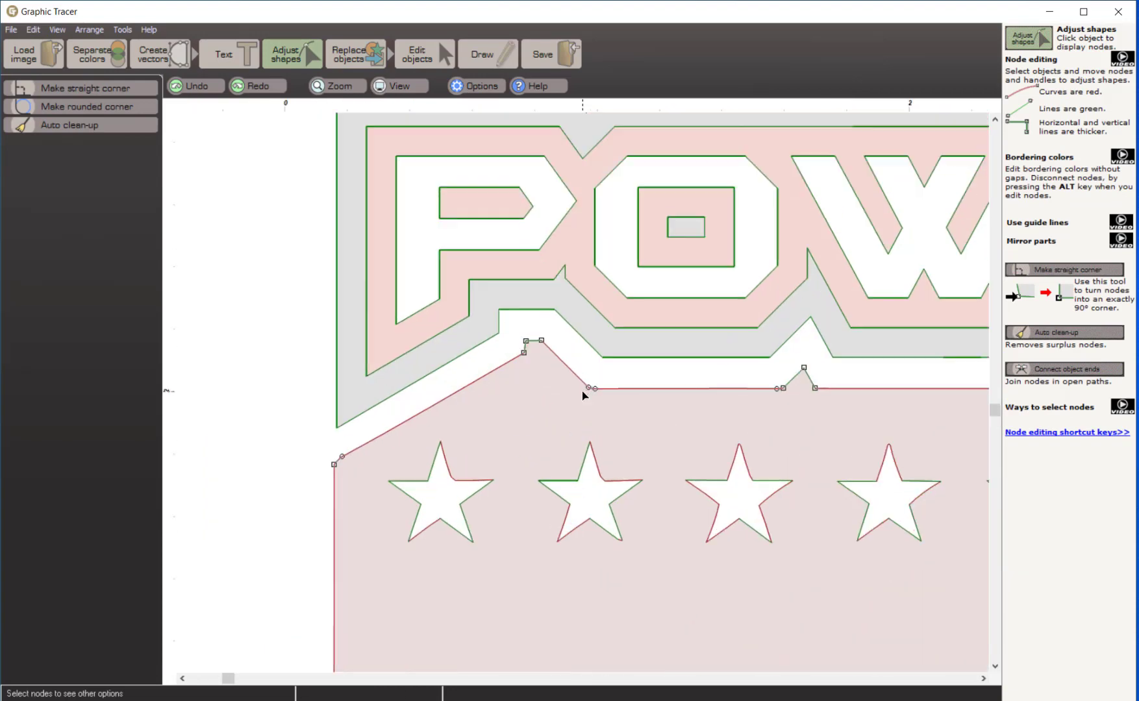
scroll(582, 391, up, 1)
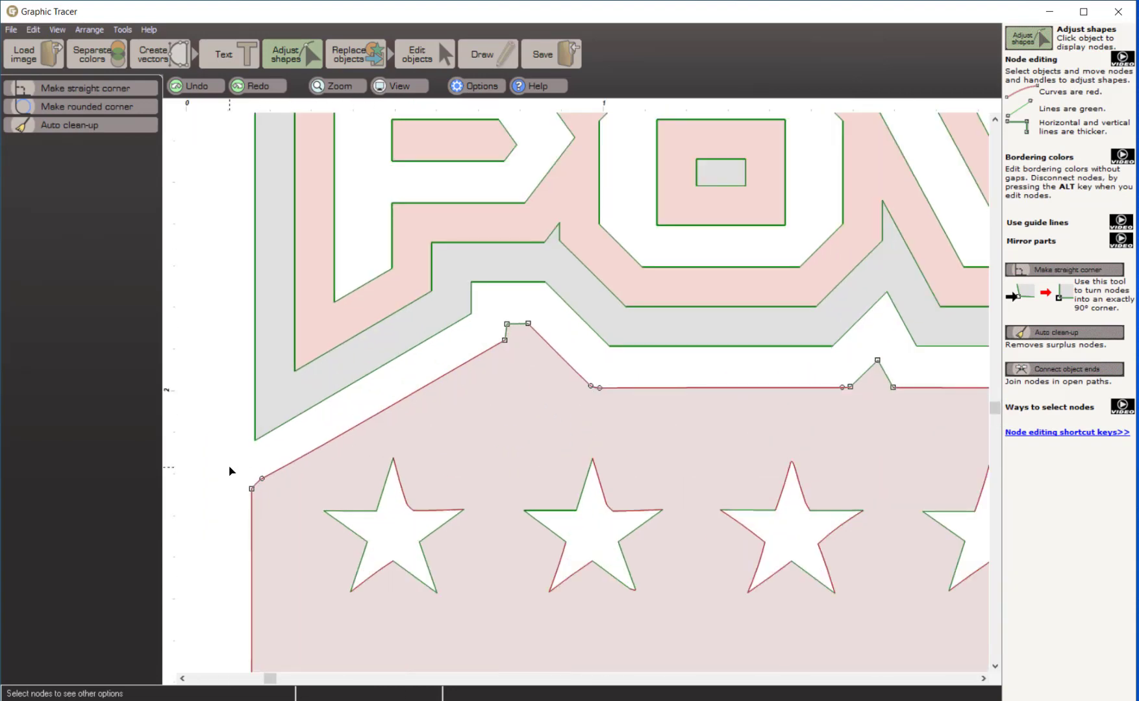
drag(230, 468, 276, 507)
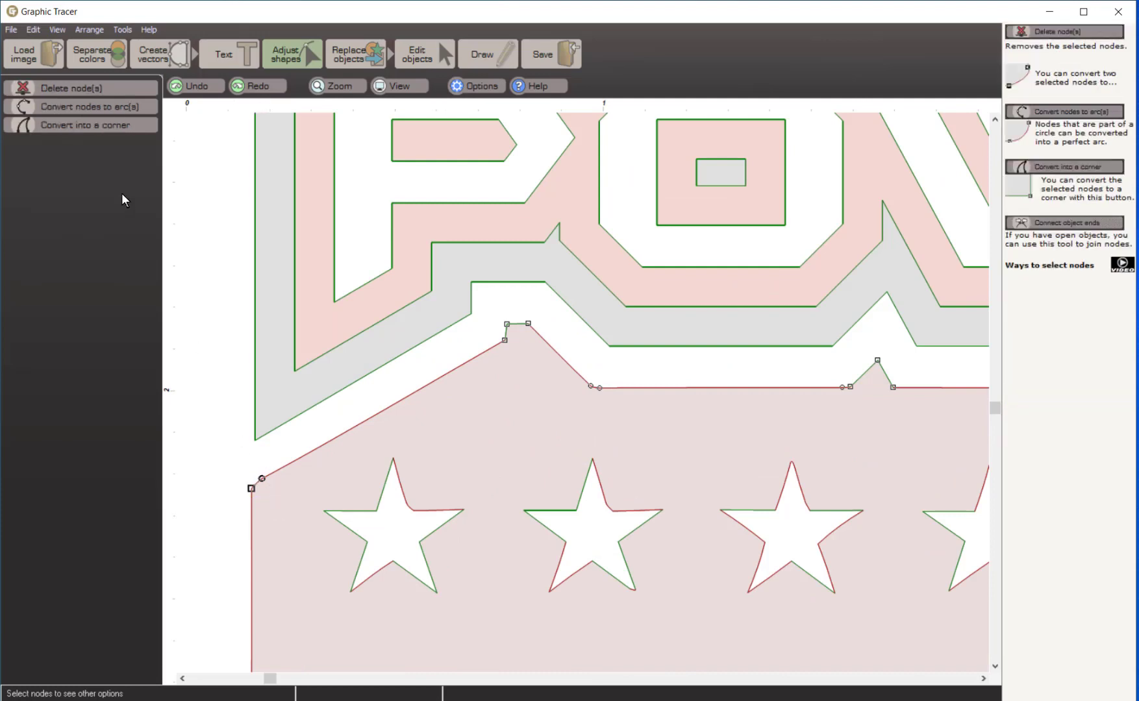
click(103, 122)
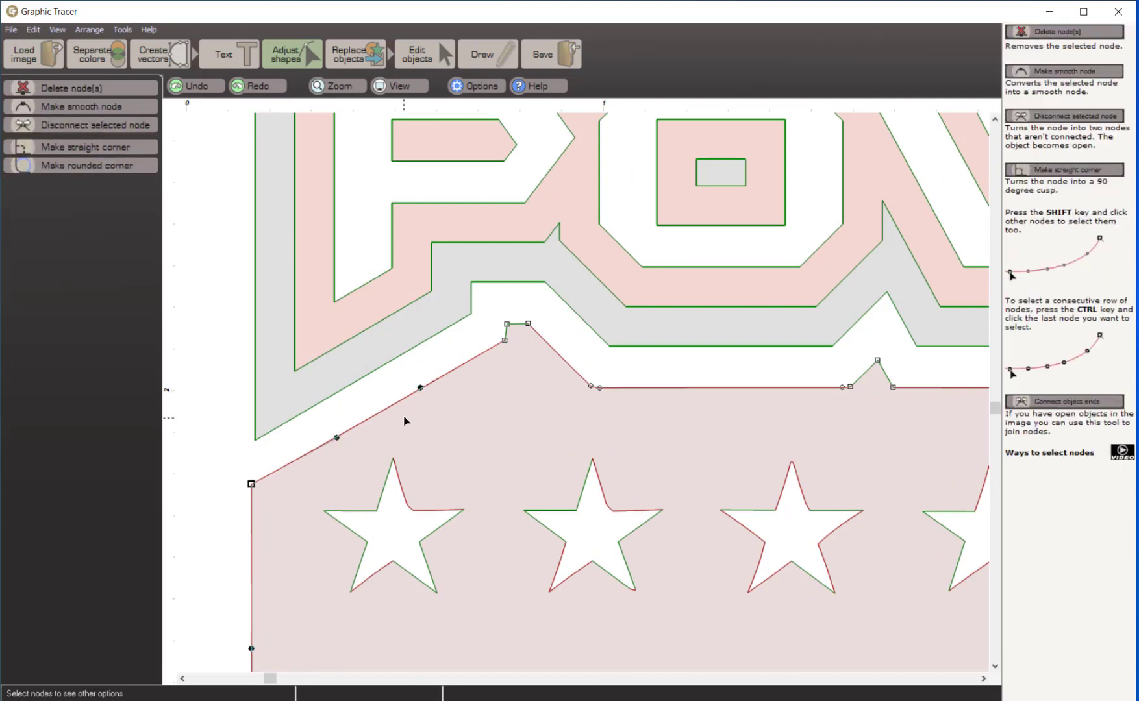
click(389, 407)
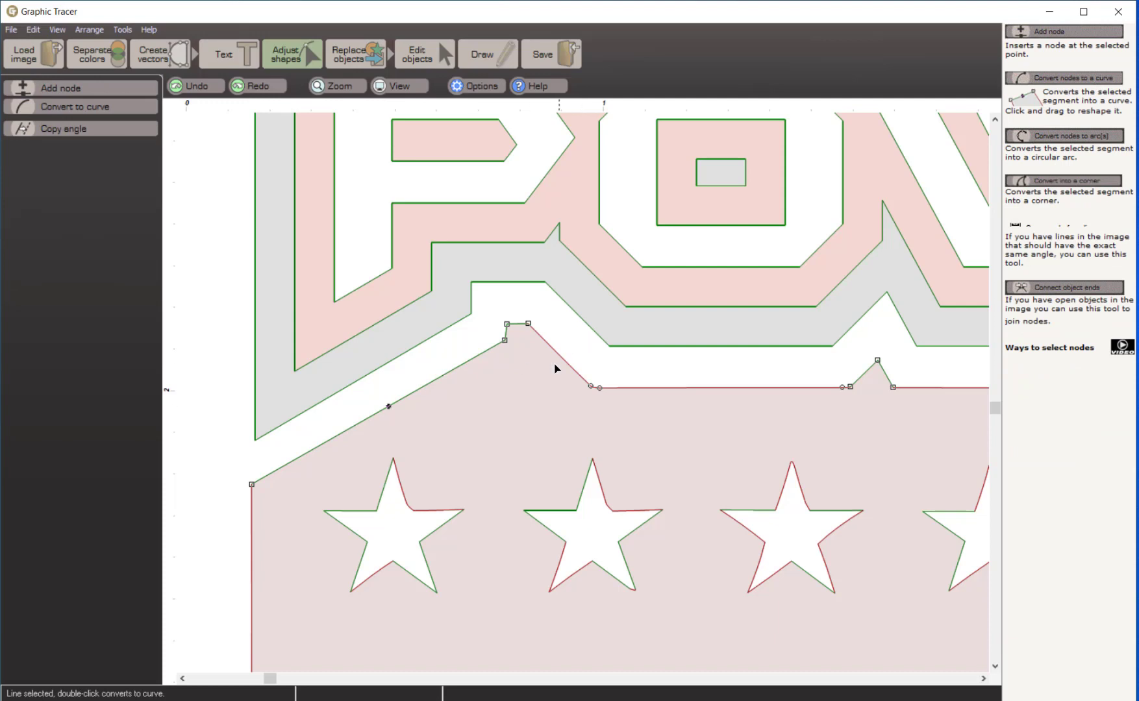
Step: Straighten the star panel's slope and horizontal edge below the O, and convert the node pair at each end of that horizontal edge into a sharp corner
click(667, 388)
double_click(667, 388)
drag(631, 376, 578, 405)
click(116, 126)
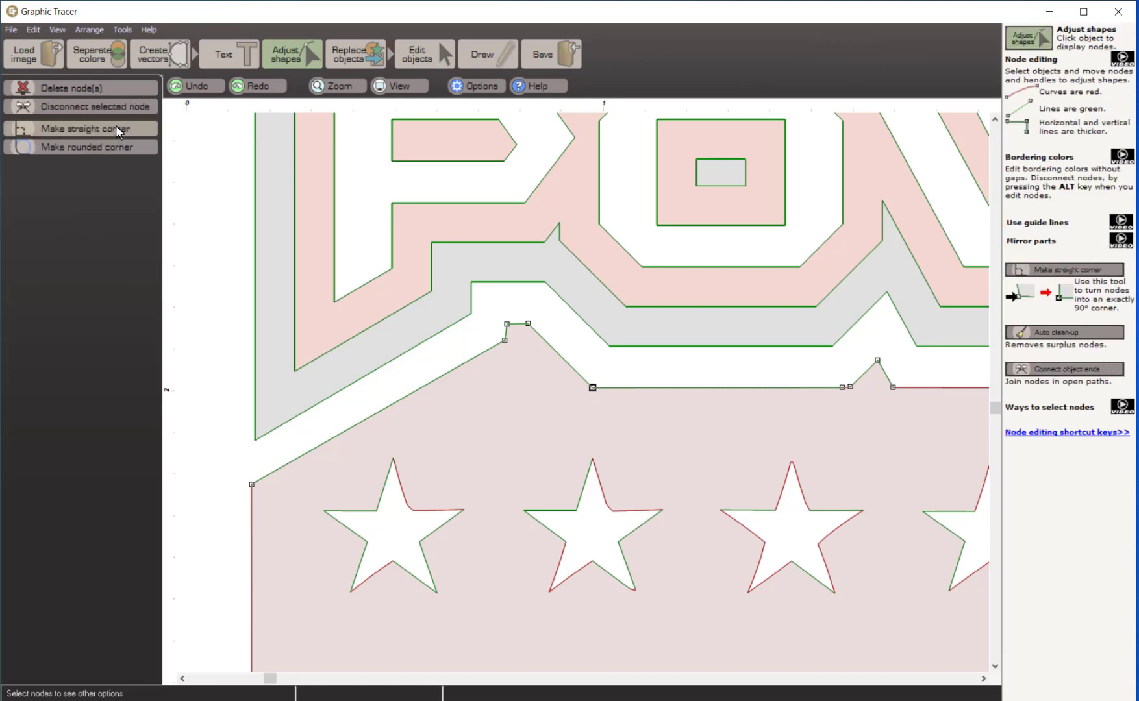
click(827, 364)
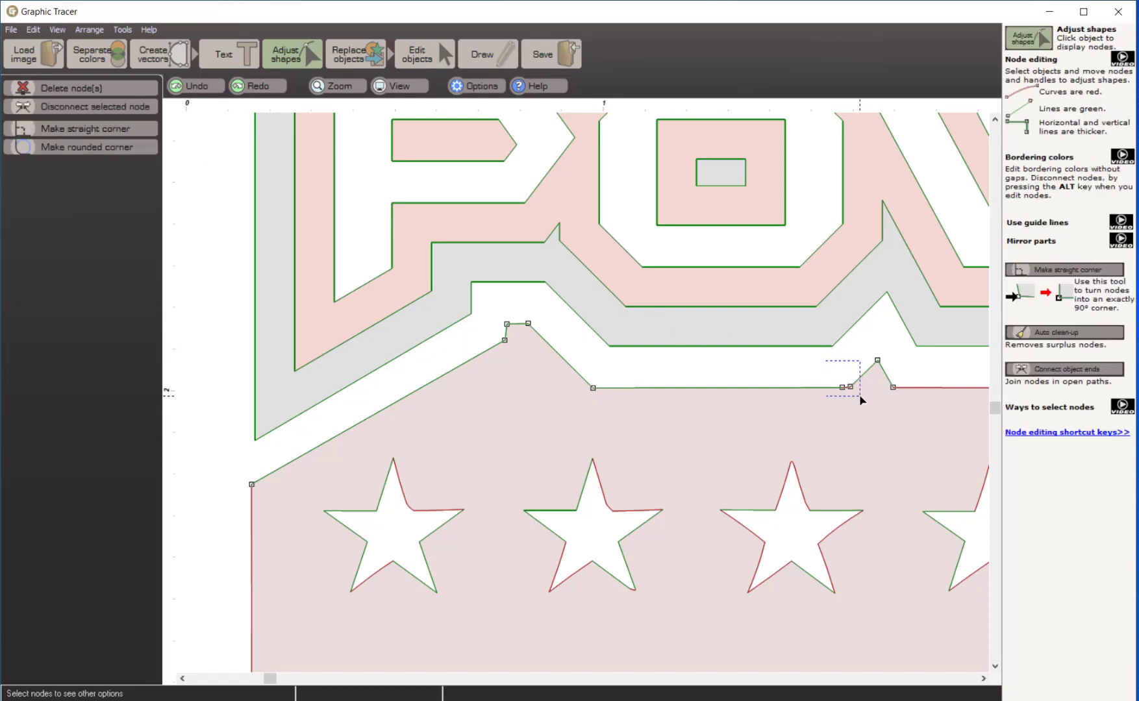
drag(863, 401, 863, 402)
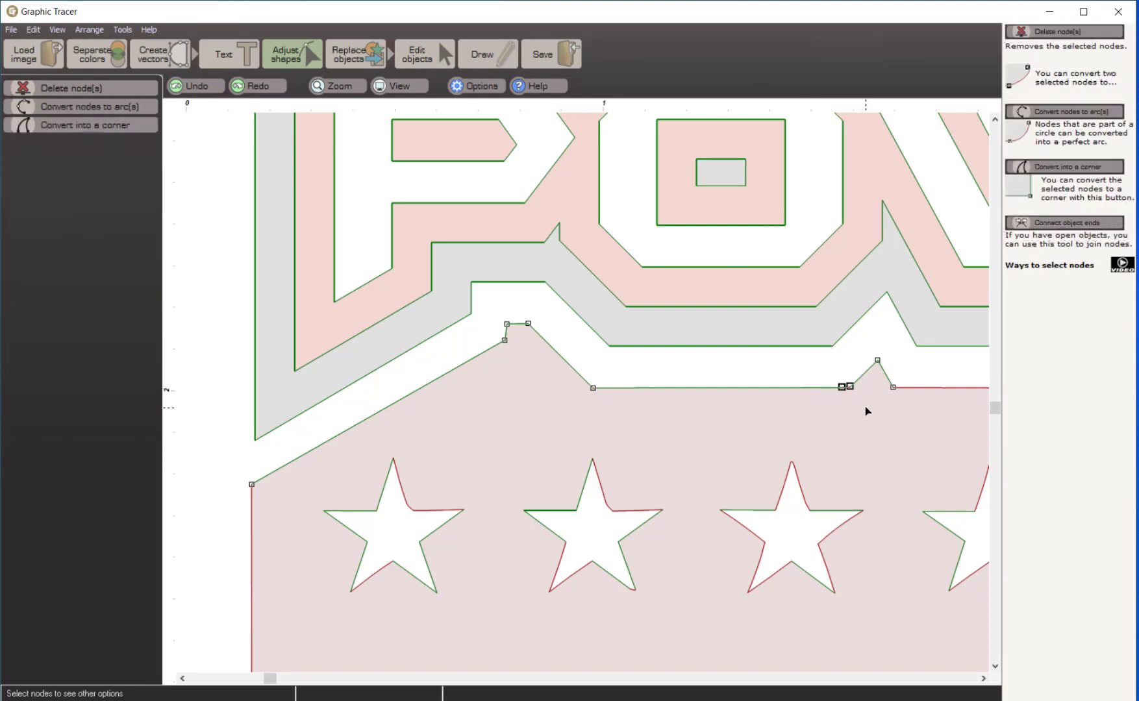
key(c)
scroll(903, 392, down, 2)
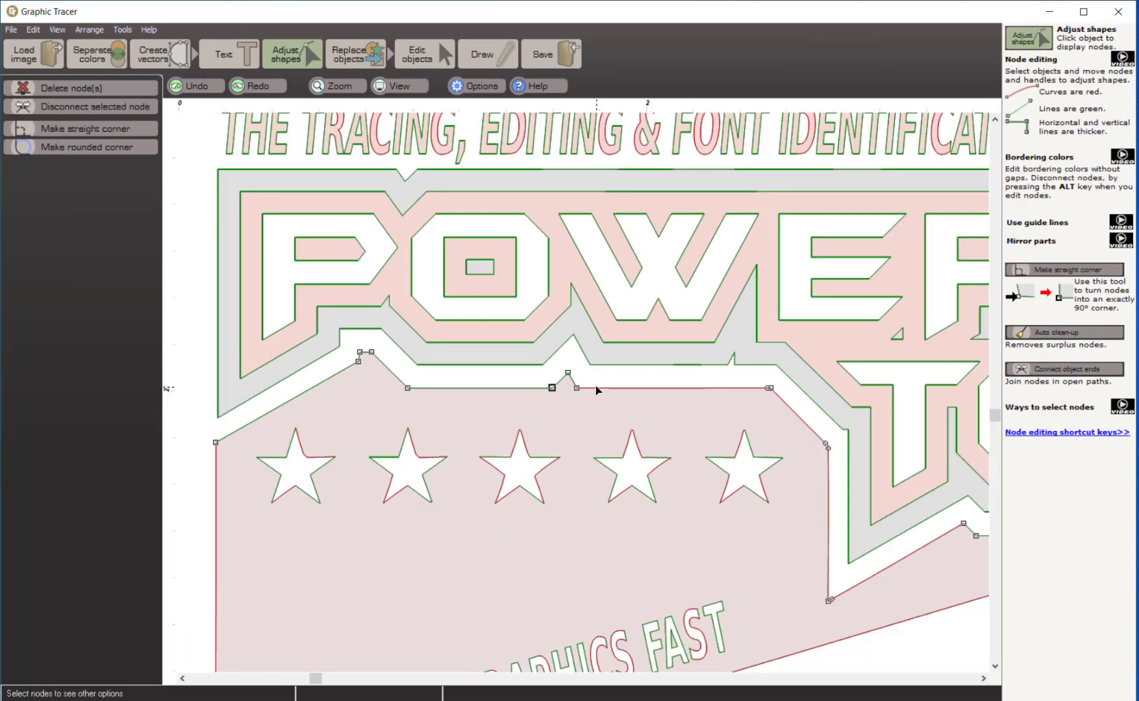
Step: Sharpen the two panel corners above the last star and straighten the horizontal, sloping and vertical edges that meet there
click(596, 387)
drag(750, 376, 778, 412)
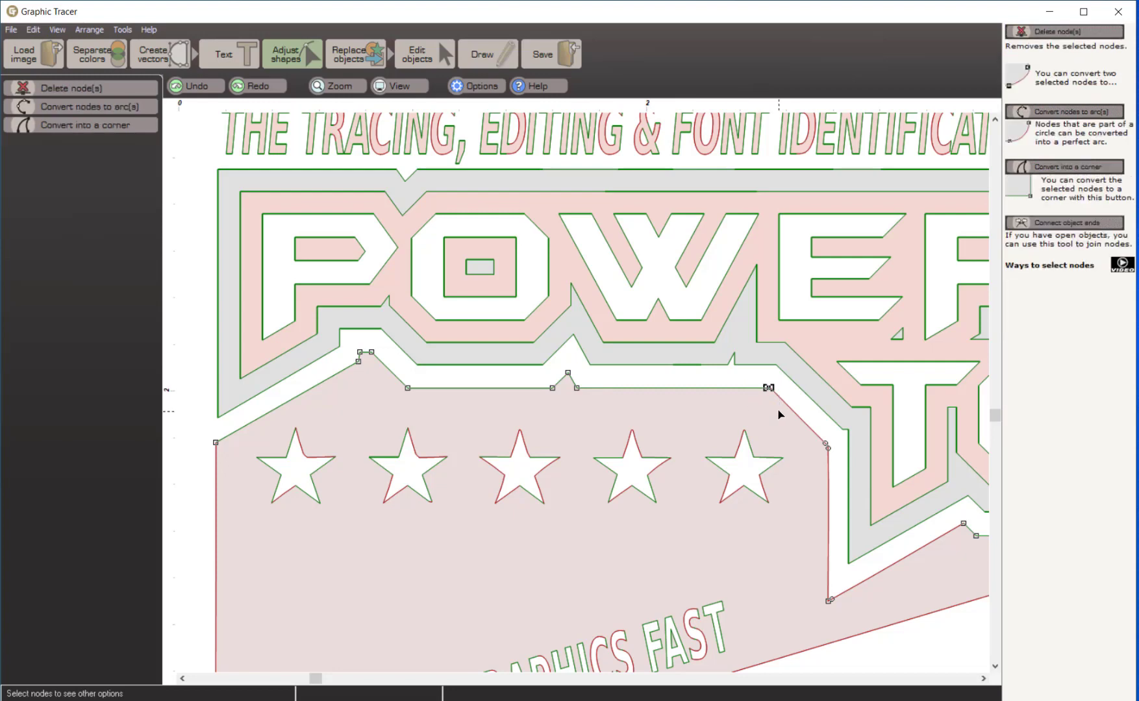
click(795, 416)
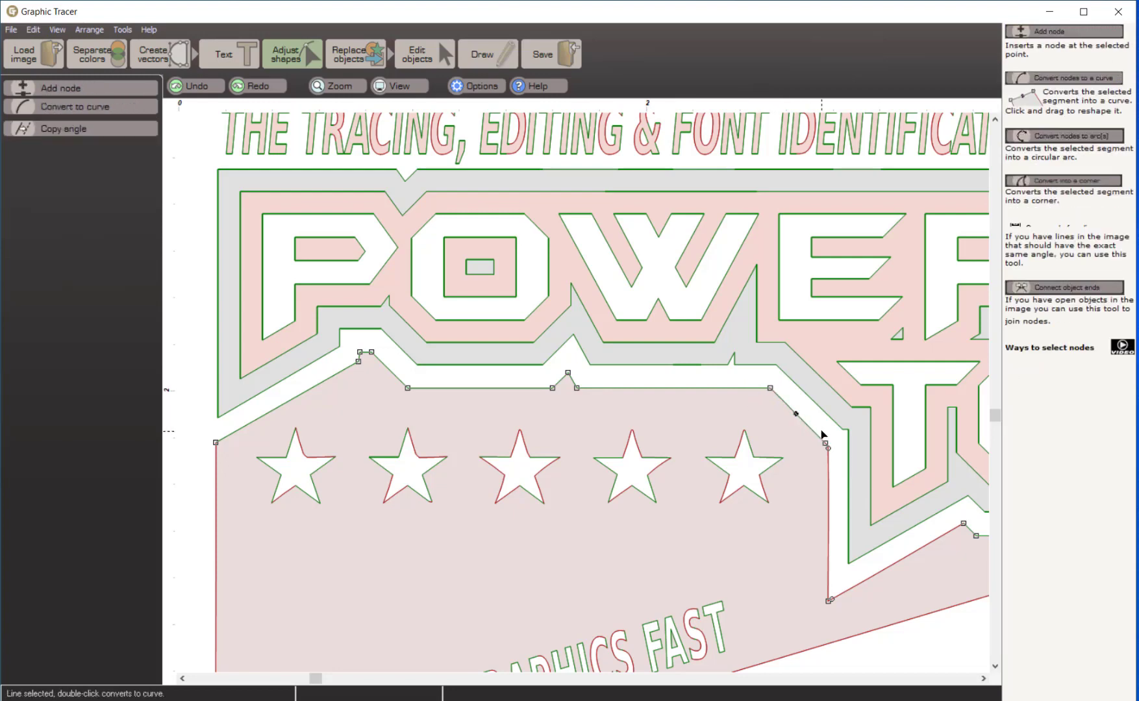
drag(810, 422, 838, 478)
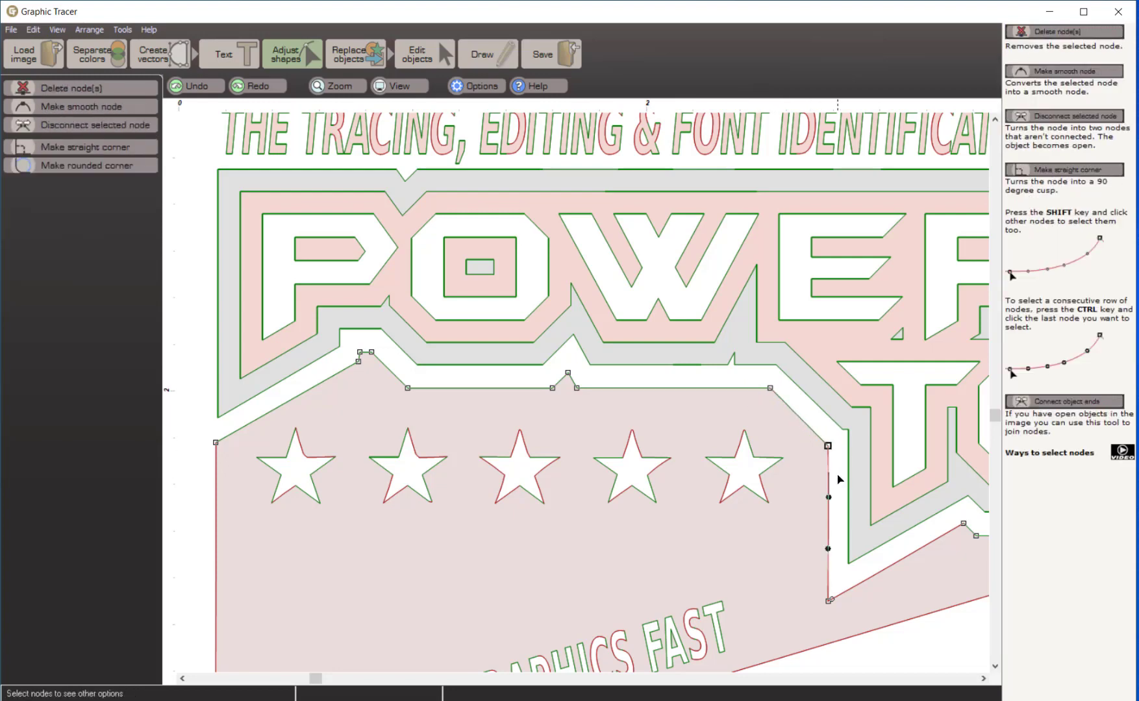
click(828, 480)
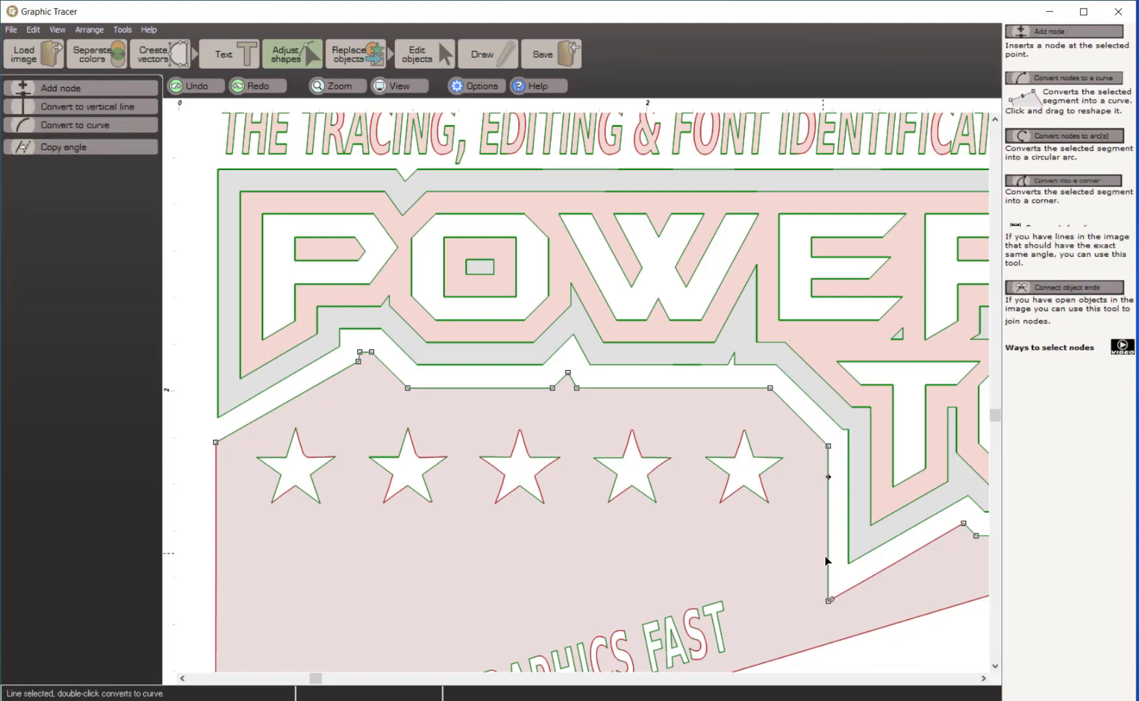
Step: Convert the lower end of the panel's vertical edge beside the T into a sharp corner and straighten the sloping edge rising from it
drag(808, 578, 869, 613)
key(c)
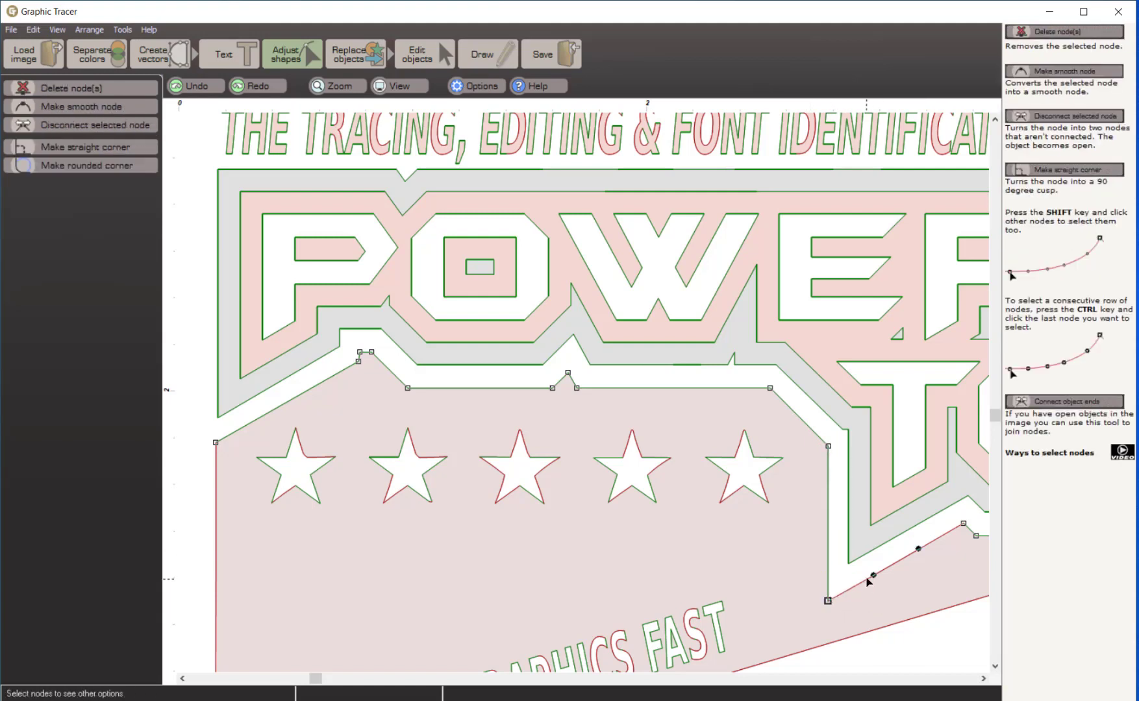
click(866, 579)
click(867, 579)
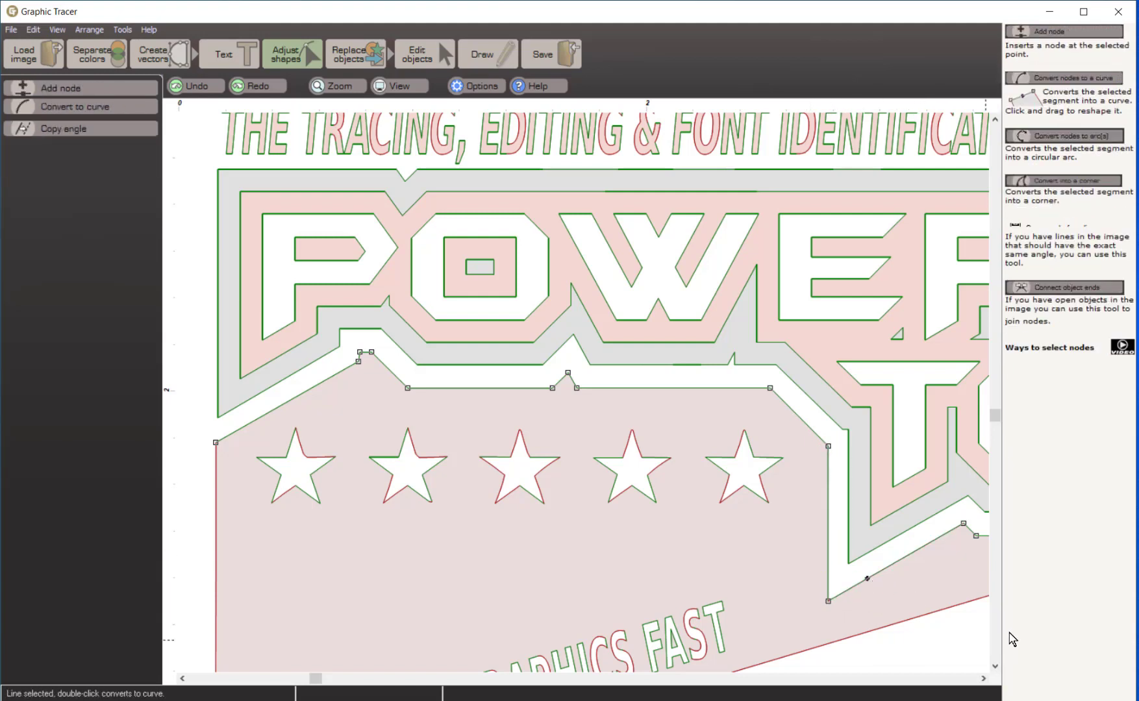
Step: Straighten the short horizontal edge near the panel's tip below TOOL and the adjoining slope of the small peak
scroll(965, 640, down, 1)
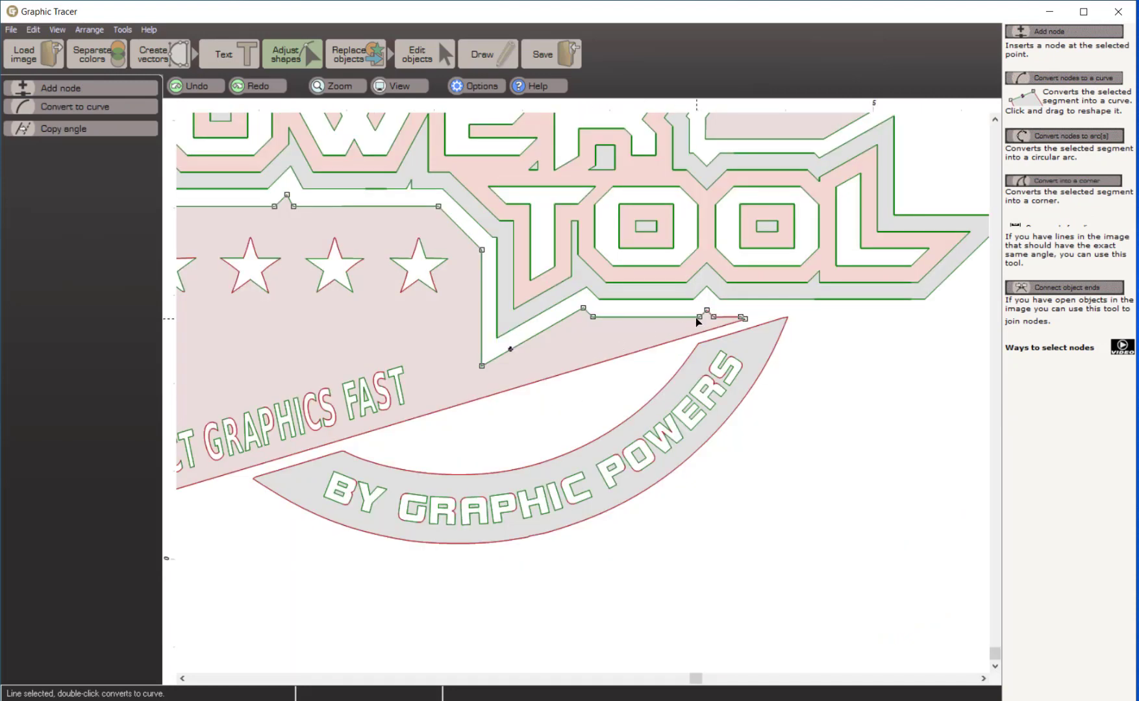
scroll(722, 320, up, 3)
click(582, 394)
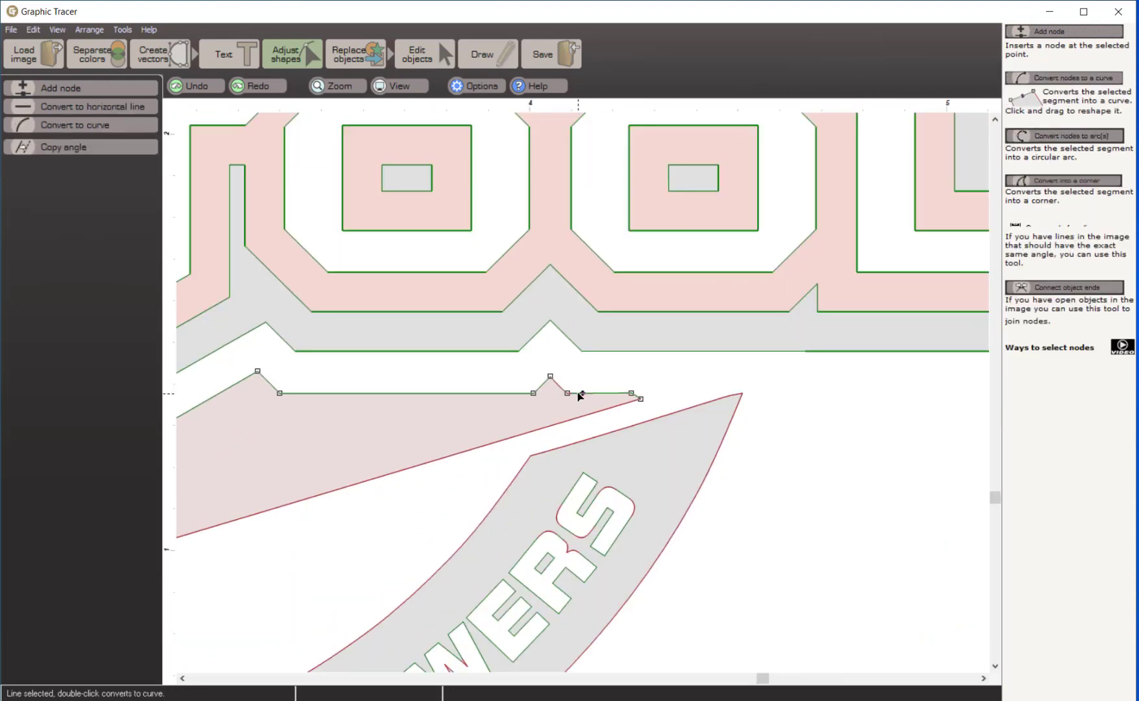
click(562, 388)
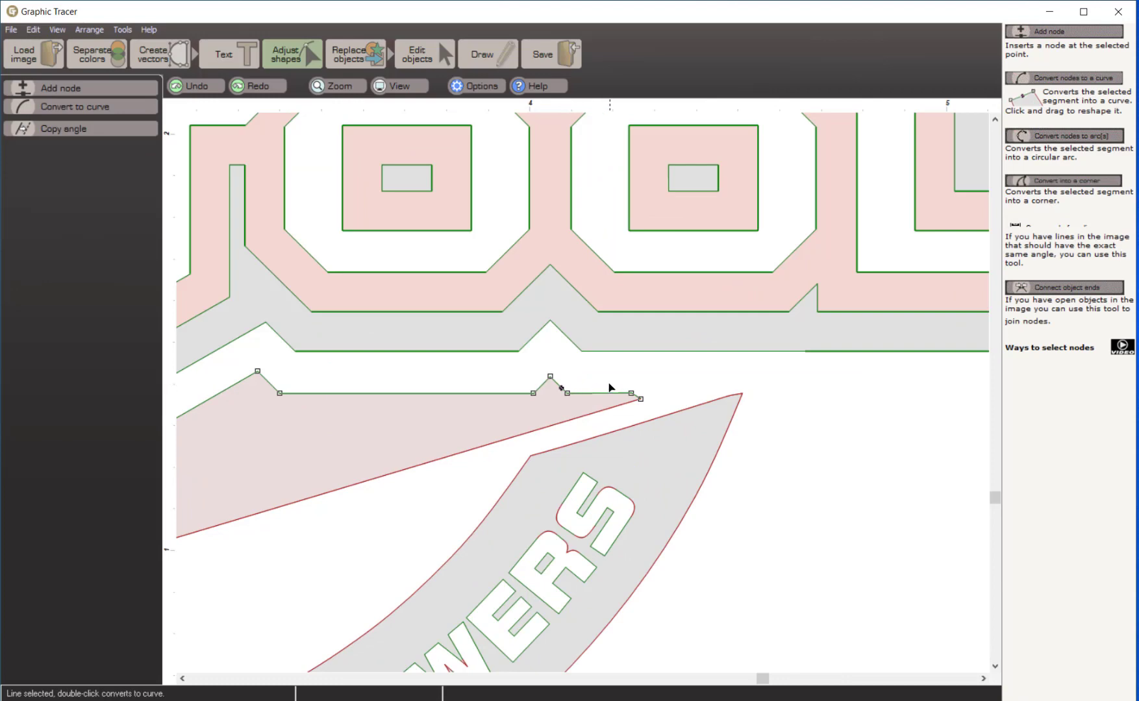
Step: Convert the panel's tip below TOOL into a sharp corner and move its node slightly inward to match the original bitmap
drag(609, 388, 664, 416)
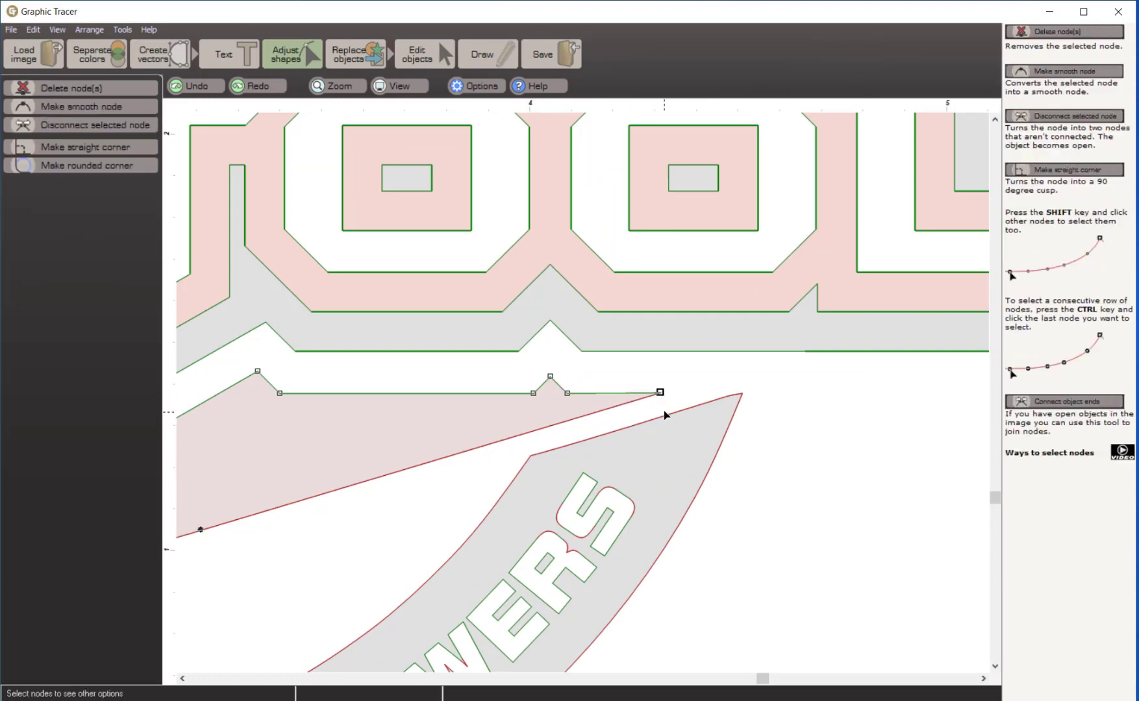
key(space)
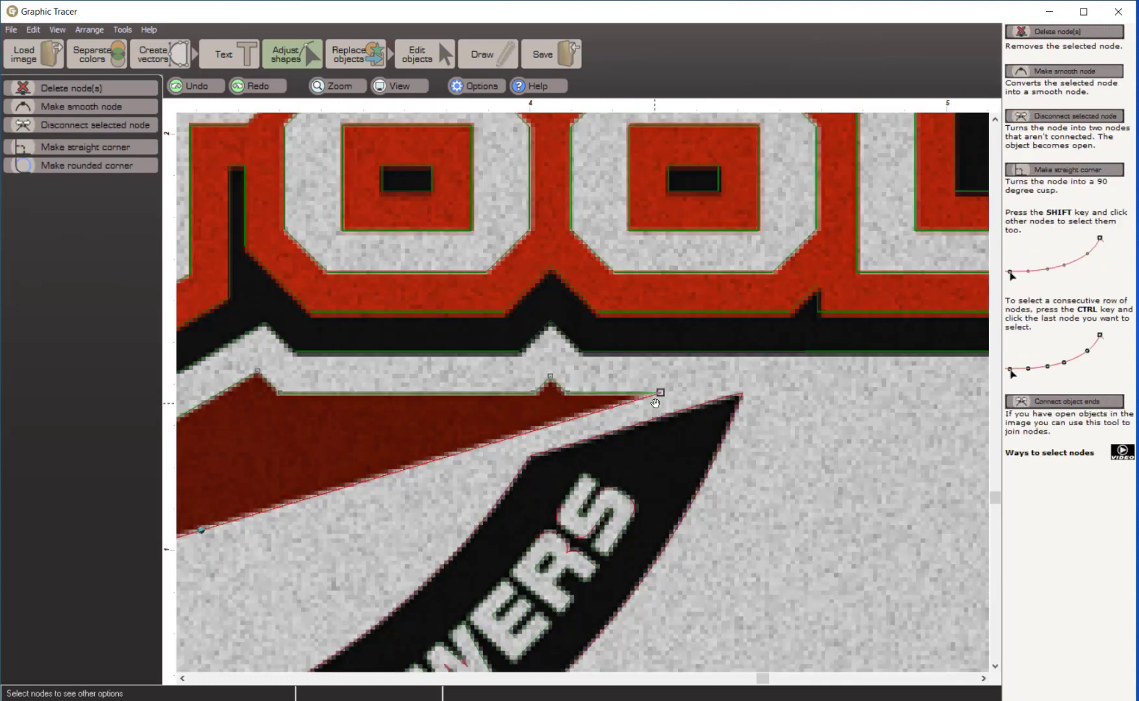
key(space)
key(space)
drag(660, 393, 645, 397)
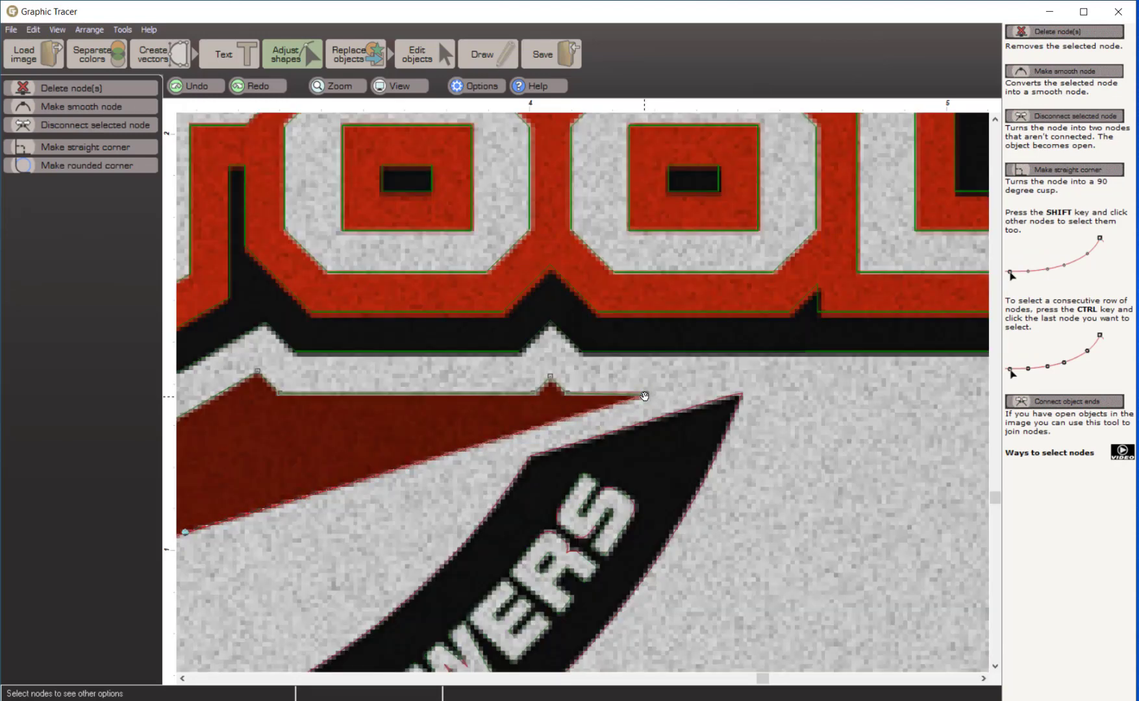
key(space)
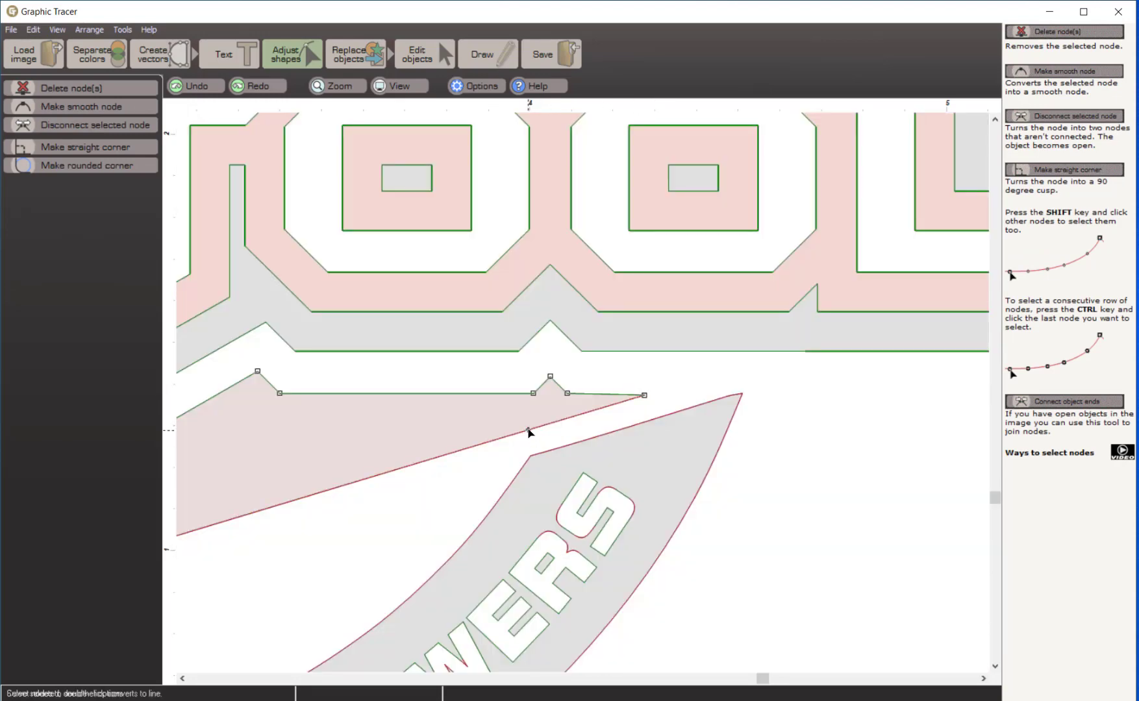
Step: Straighten the panel's long sloping edge from the tip and convert the nodes of its lower rounded corner into a single curve
click(529, 431)
scroll(379, 554, down, 1)
scroll(574, 397, down, 1)
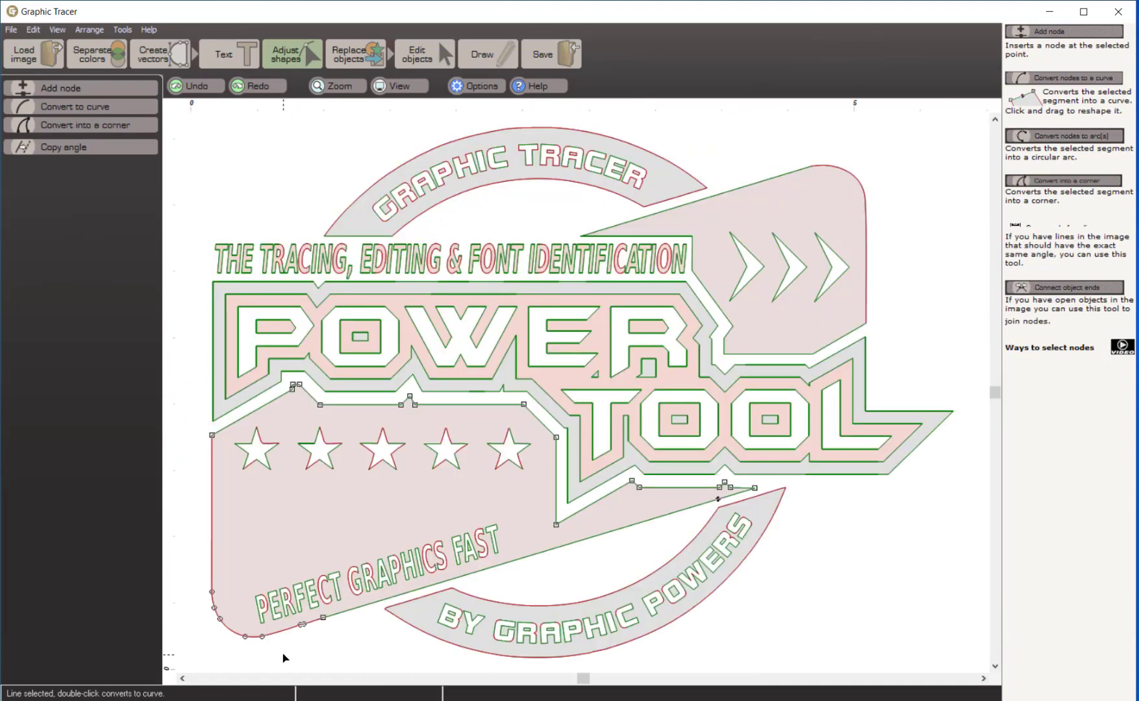
click(208, 619)
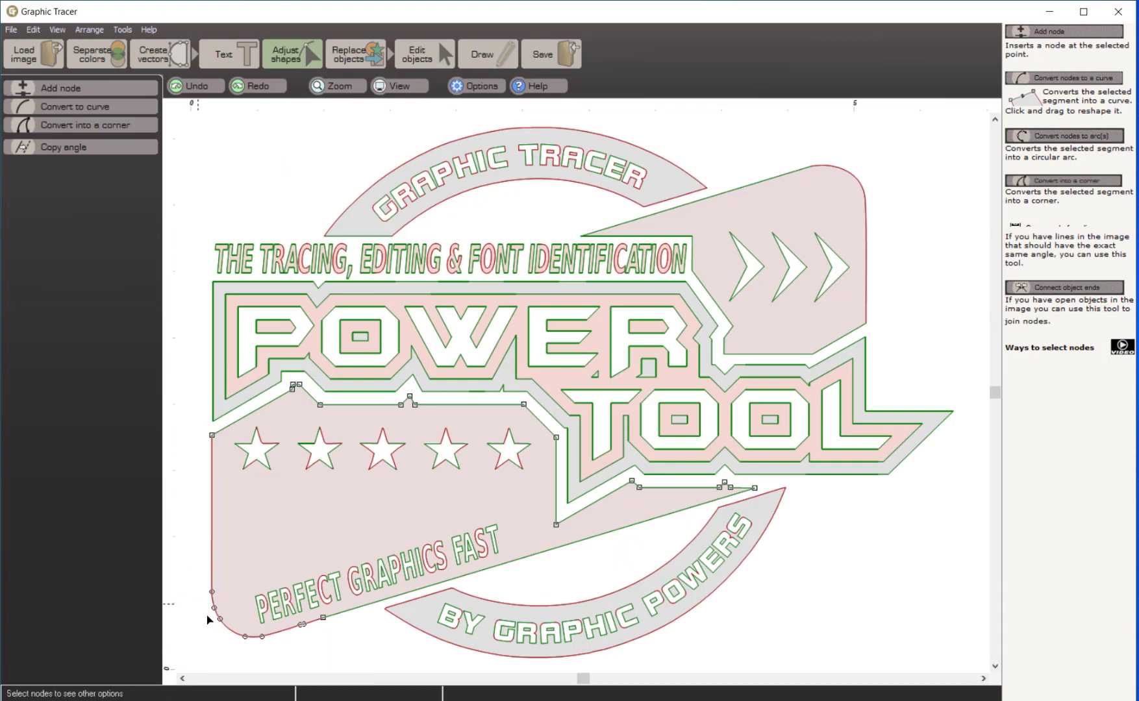
drag(178, 570, 273, 669)
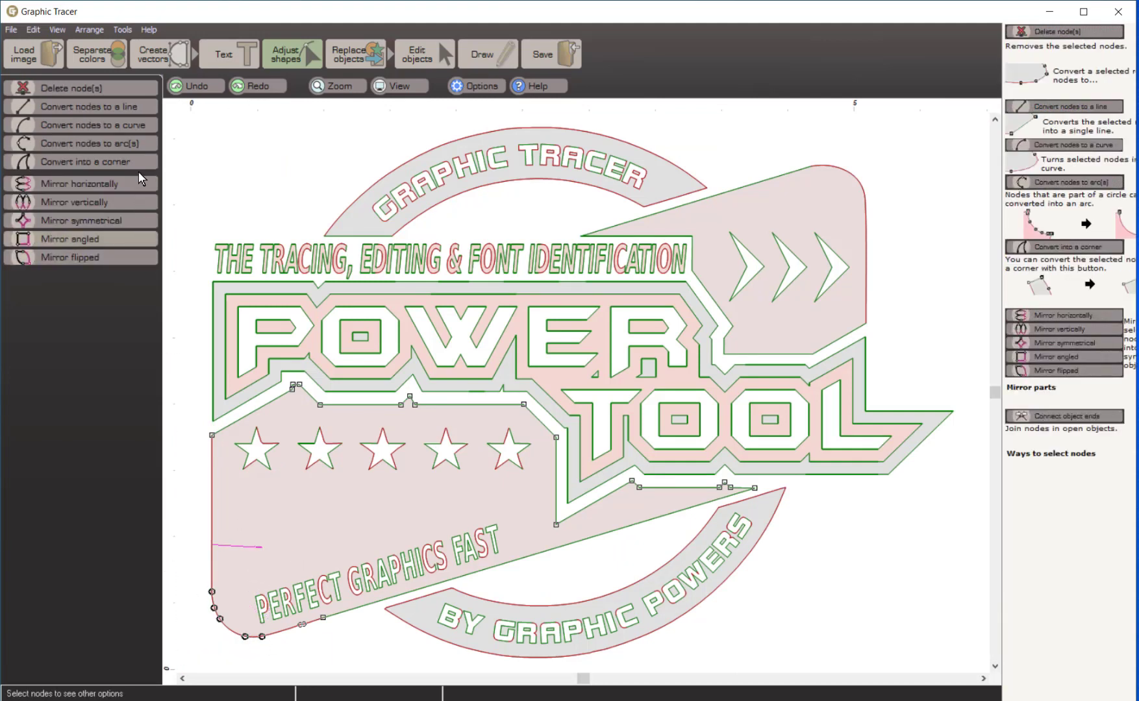
click(147, 125)
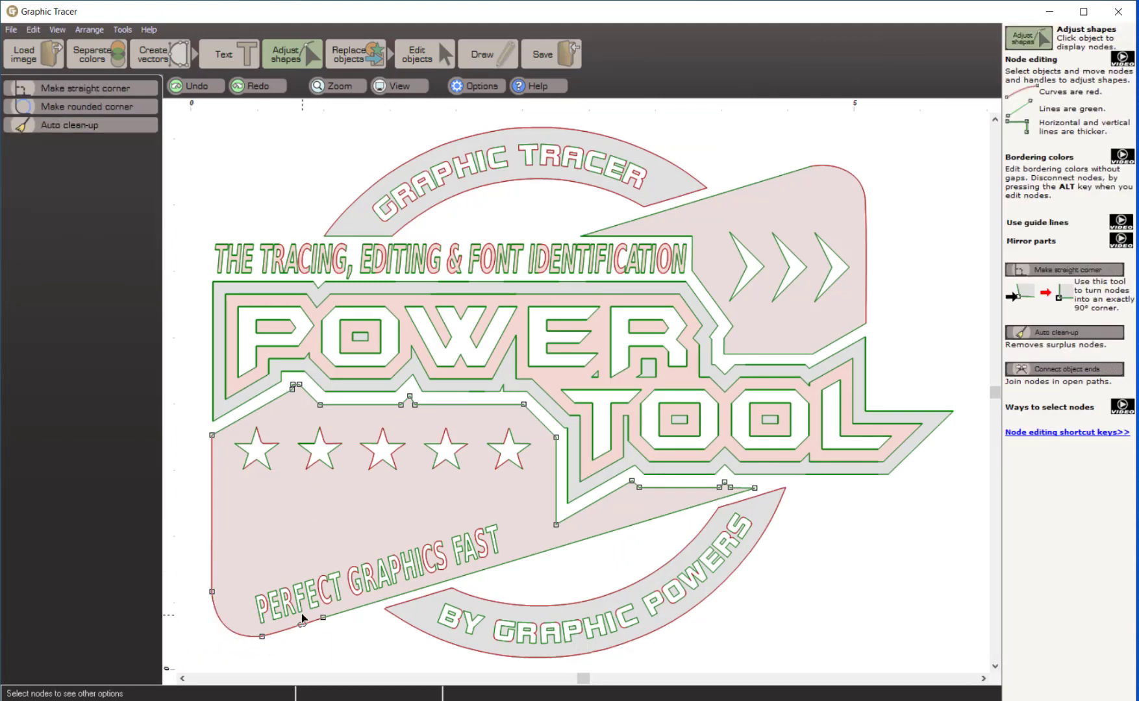
Step: Convert all nodes between the rounded corner and the panel's tip into a single line, and straighten the panel's outer vertical edge
click(261, 637)
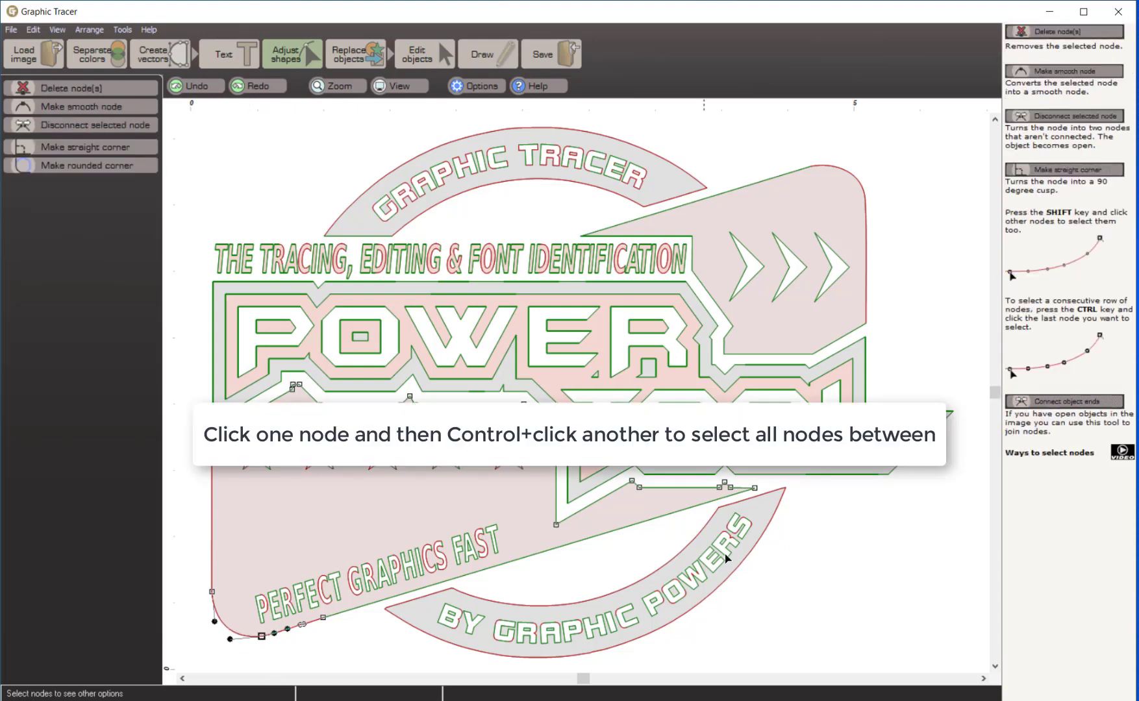
ctrl+click(756, 489)
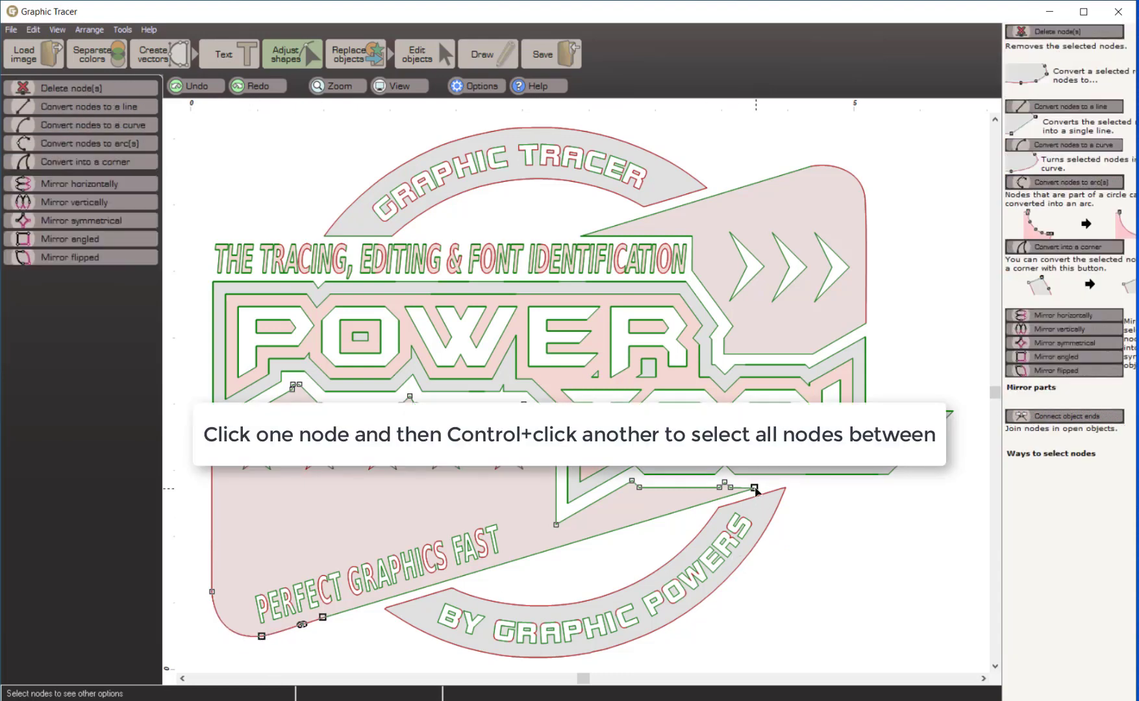
click(343, 614)
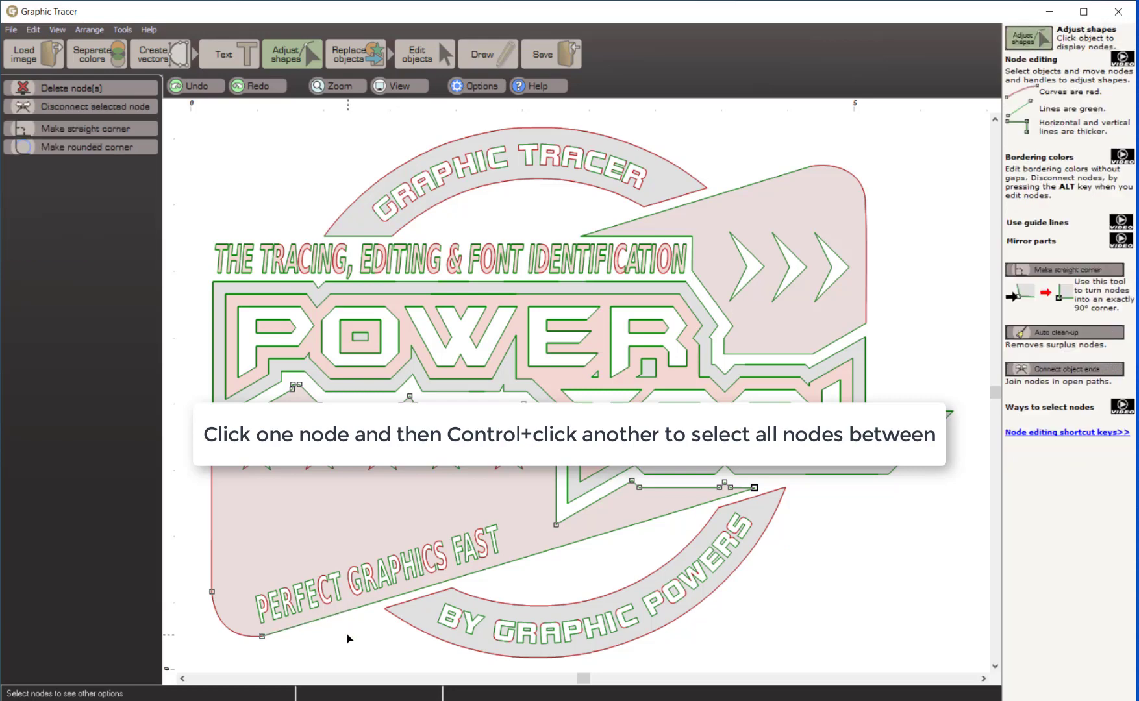
click(211, 511)
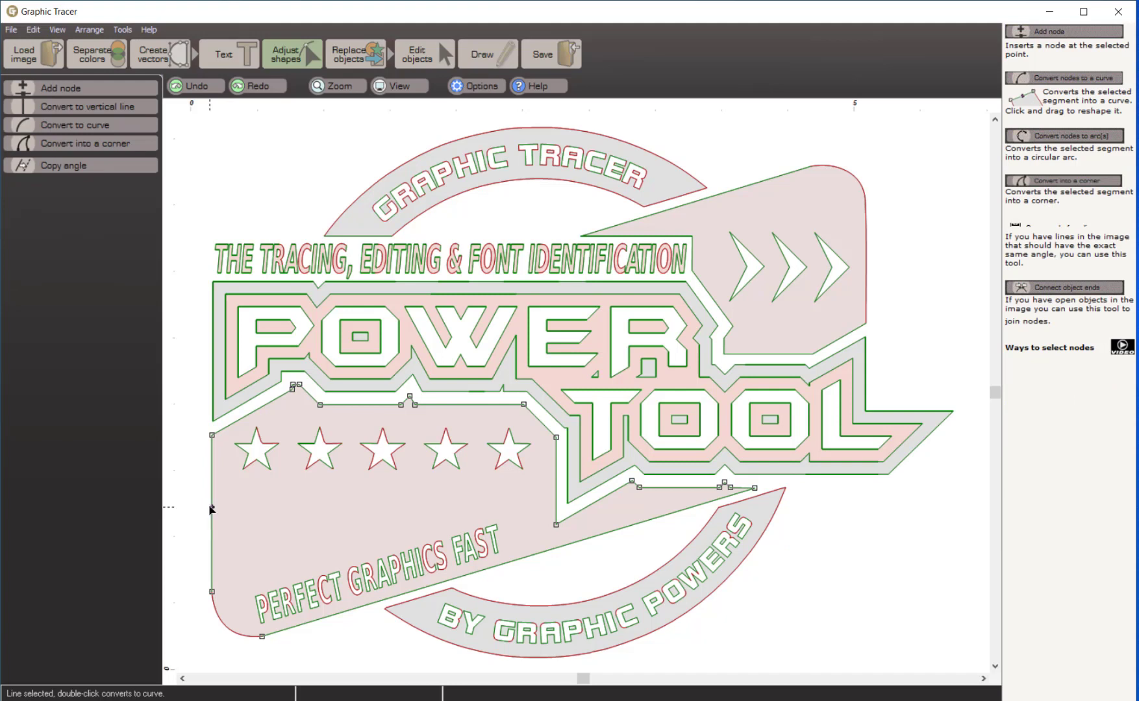
Step: Convert the outer side edge of the lower dark red panel into an exactly vertical line
right_click(211, 511)
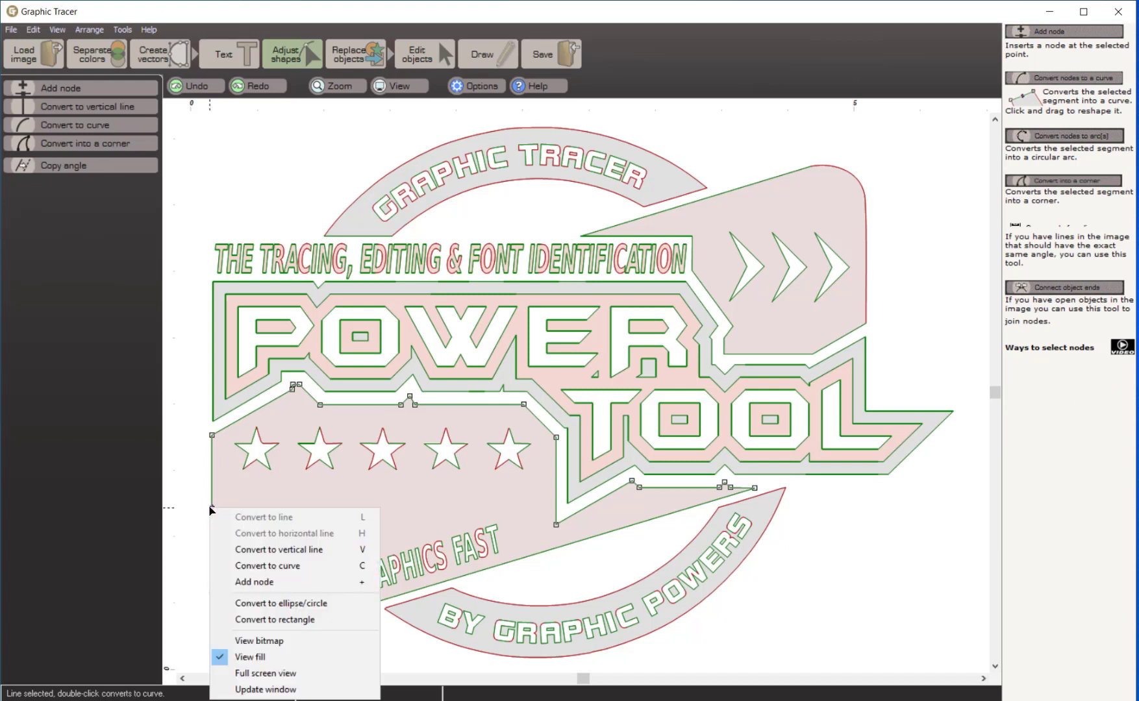
click(251, 555)
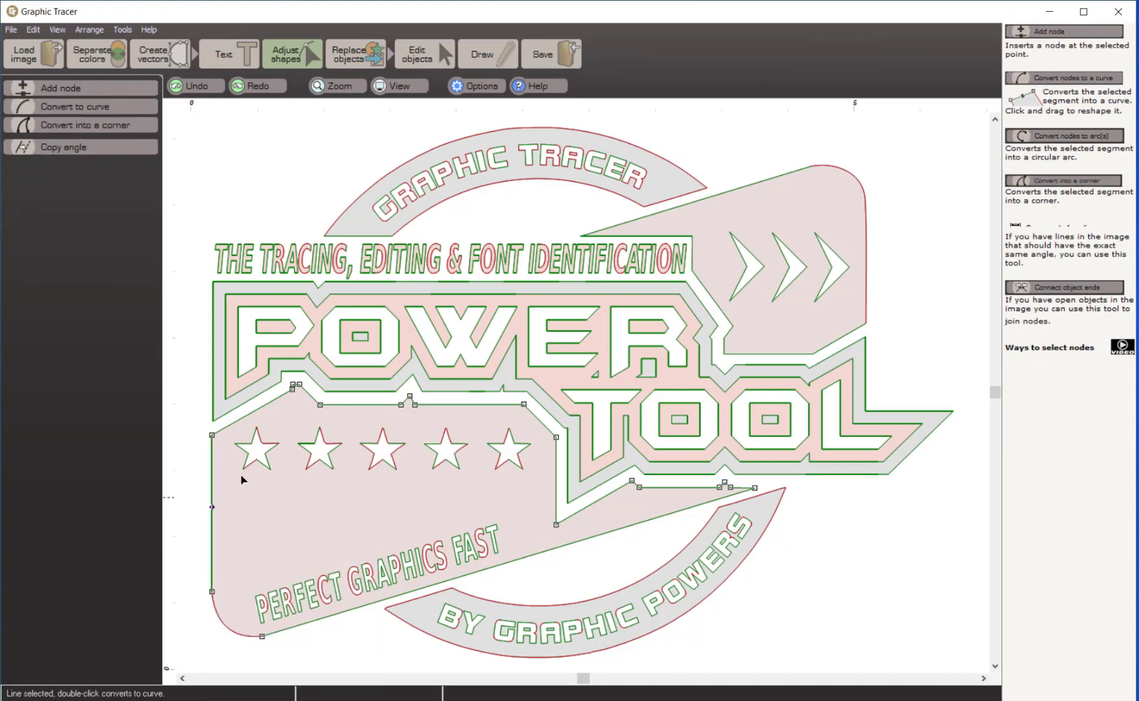
Step: Sharpen both corners at the left end of the BY GRAPHIC POWERS band and straighten the short edge between them
click(416, 604)
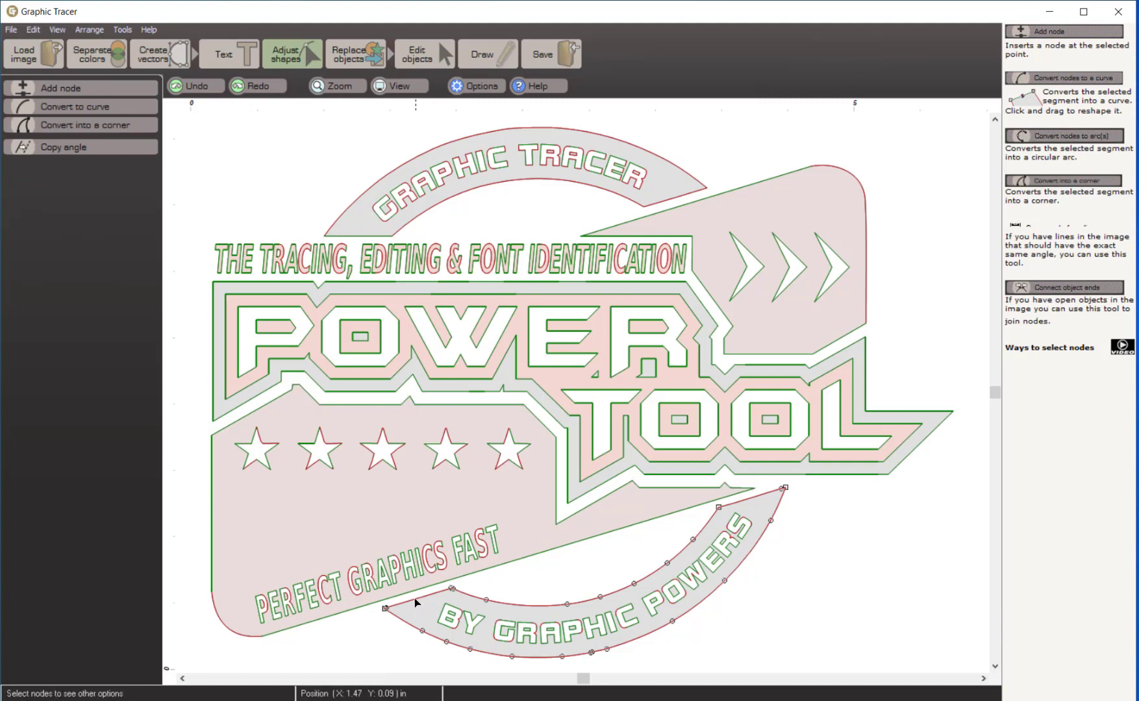
drag(361, 631, 391, 603)
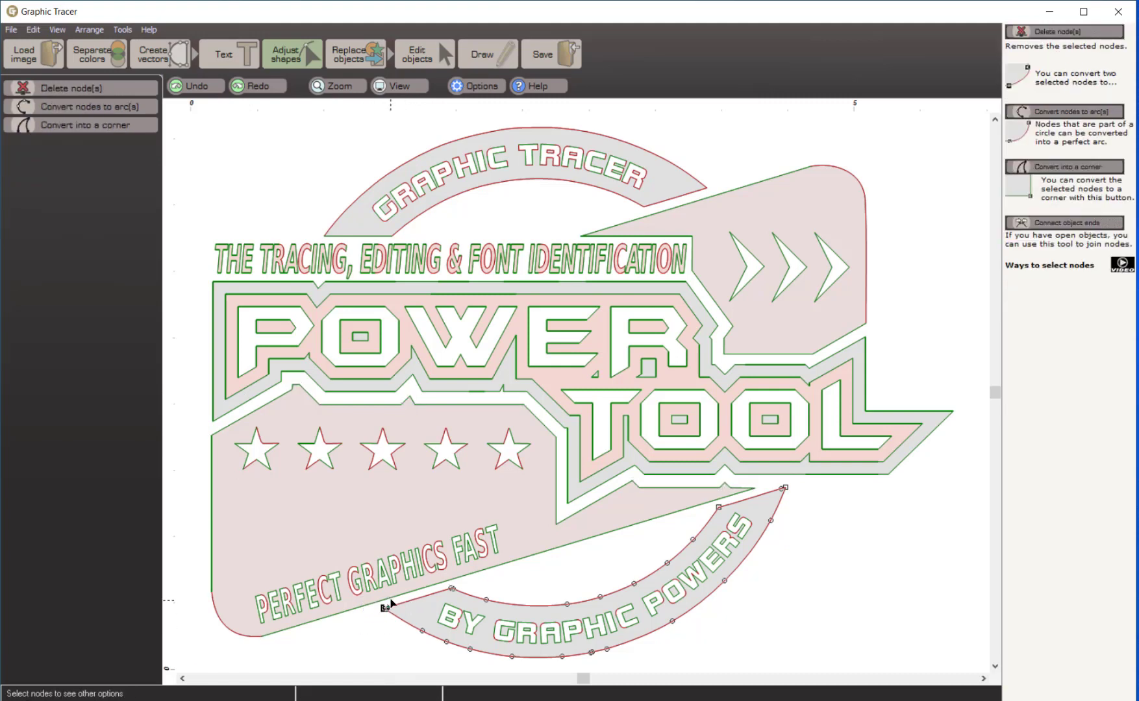
click(398, 611)
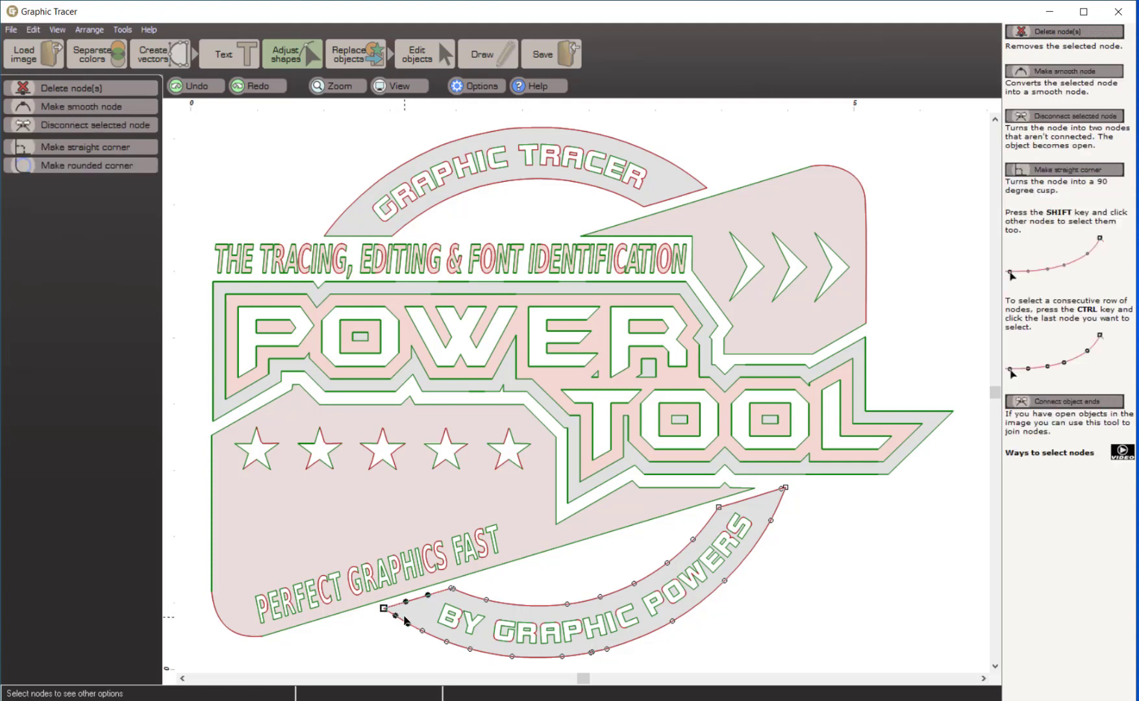
drag(471, 577, 440, 600)
key(c)
click(437, 593)
double_click(437, 593)
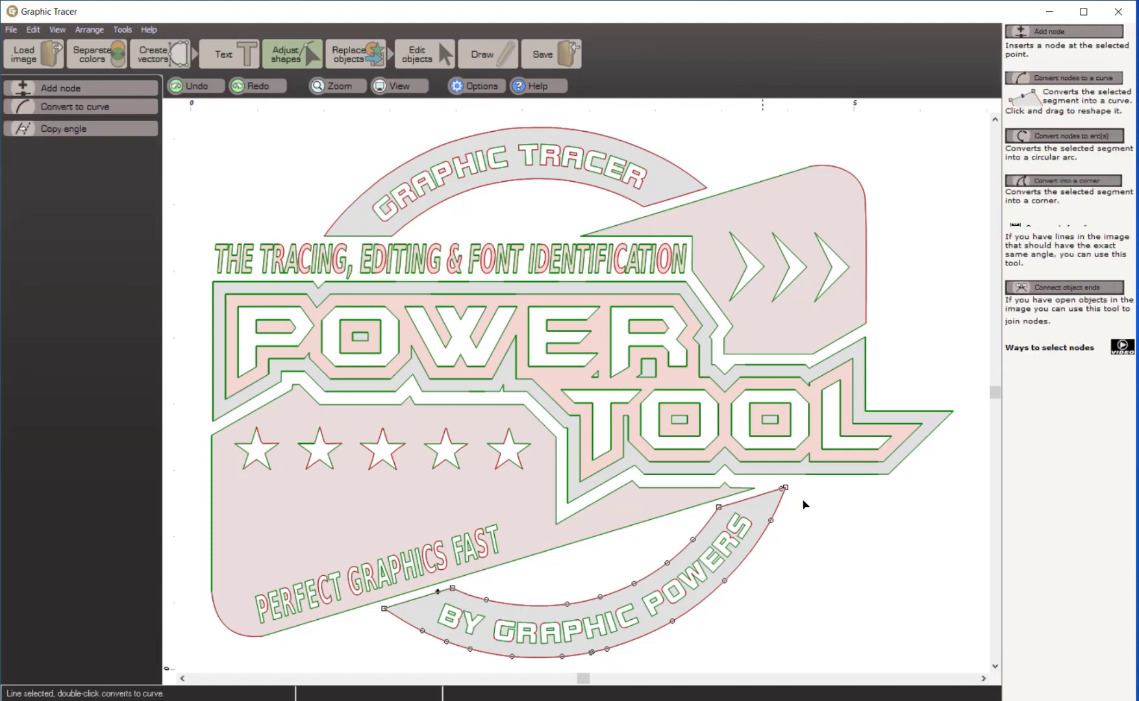
Step: Sharpen the right tip of the BY GRAPHIC POWERS band and convert all nodes along its outer edge to arcs
drag(770, 481, 812, 505)
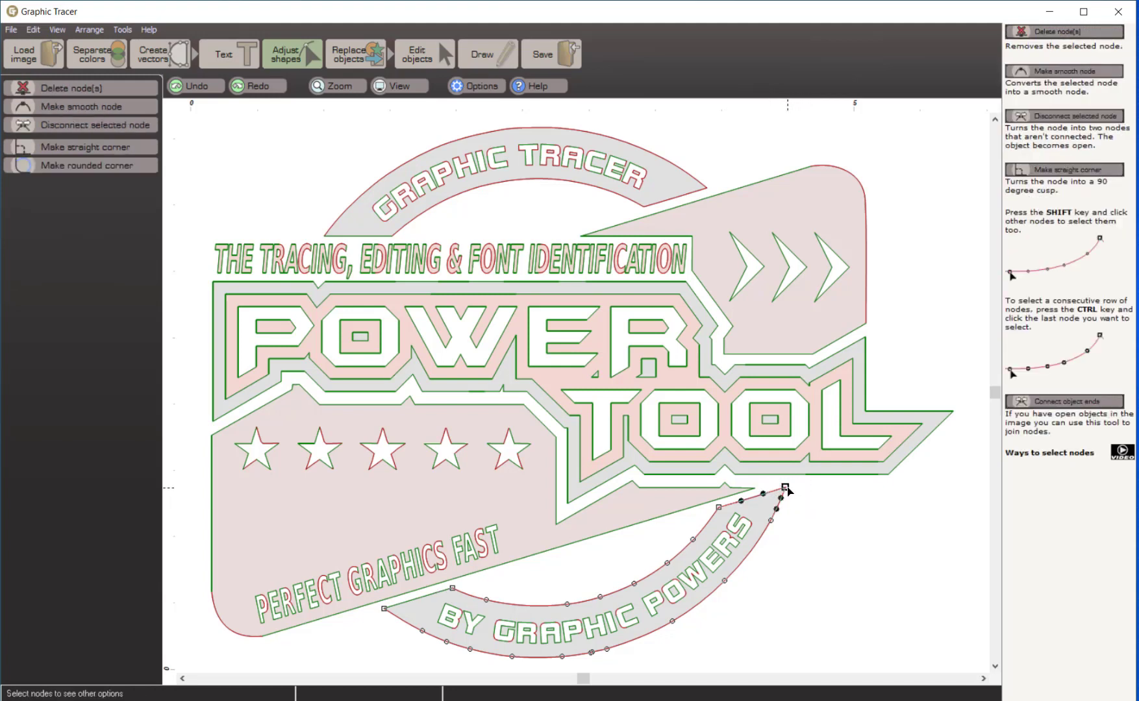
ctrl+click(383, 609)
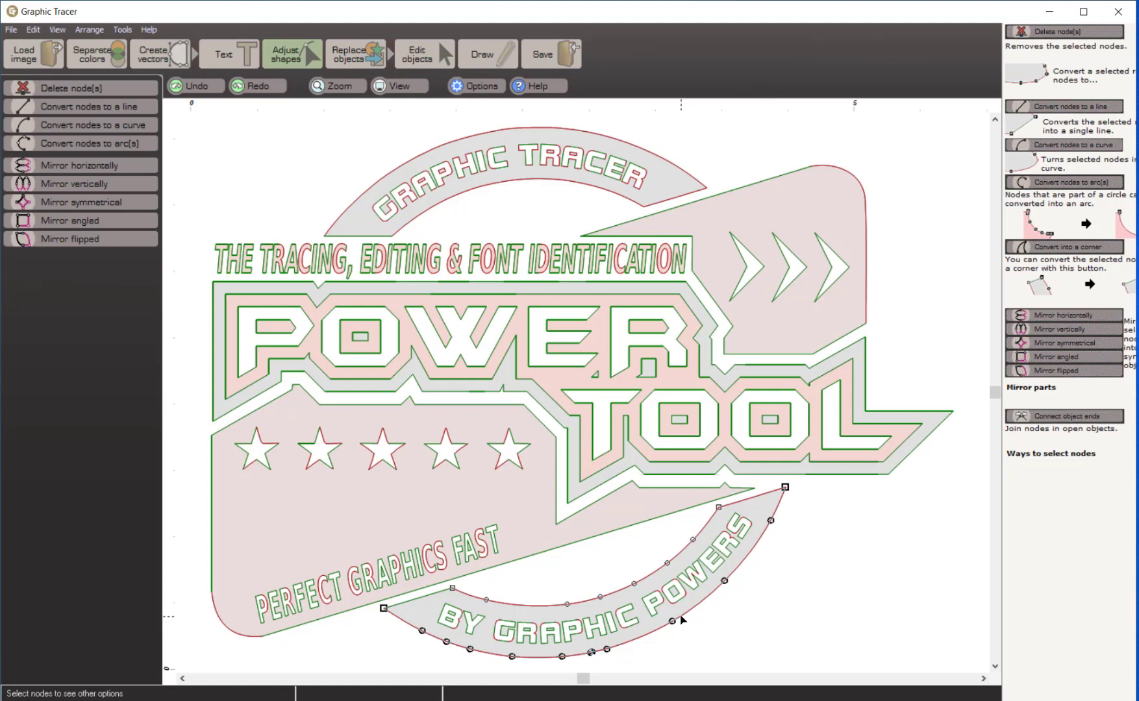
click(95, 144)
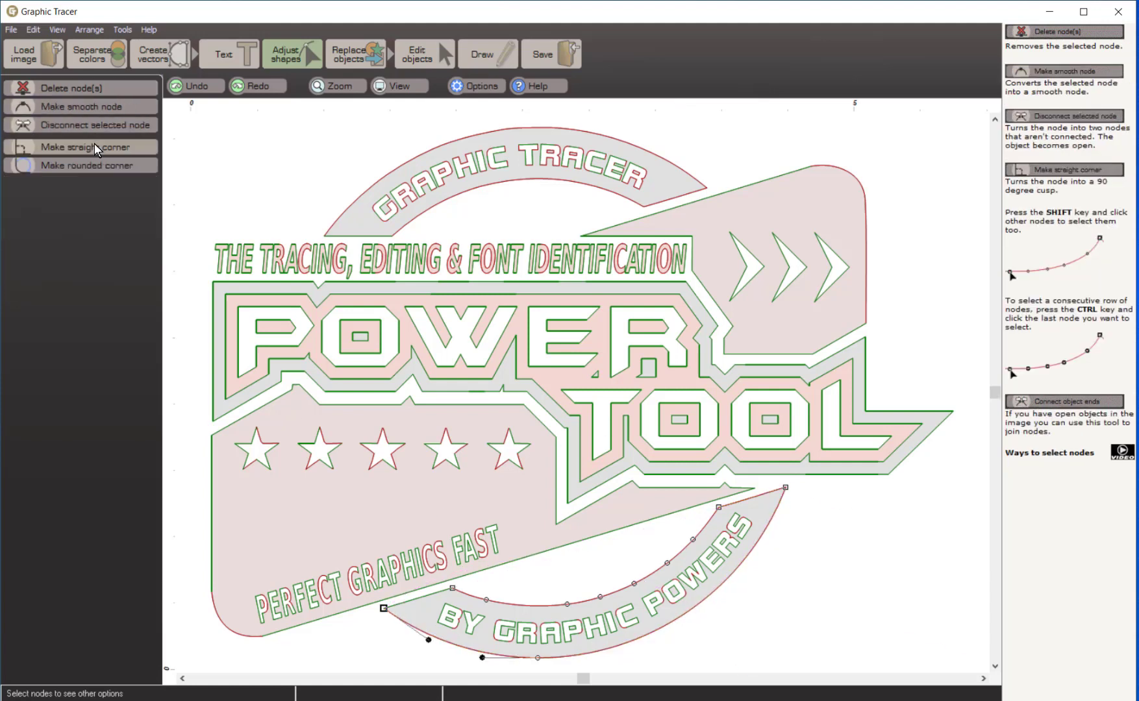
Step: Convert the nodes along the inner edge of the BY GRAPHIC POWERS band to arcs, from end corner to end corner
click(453, 589)
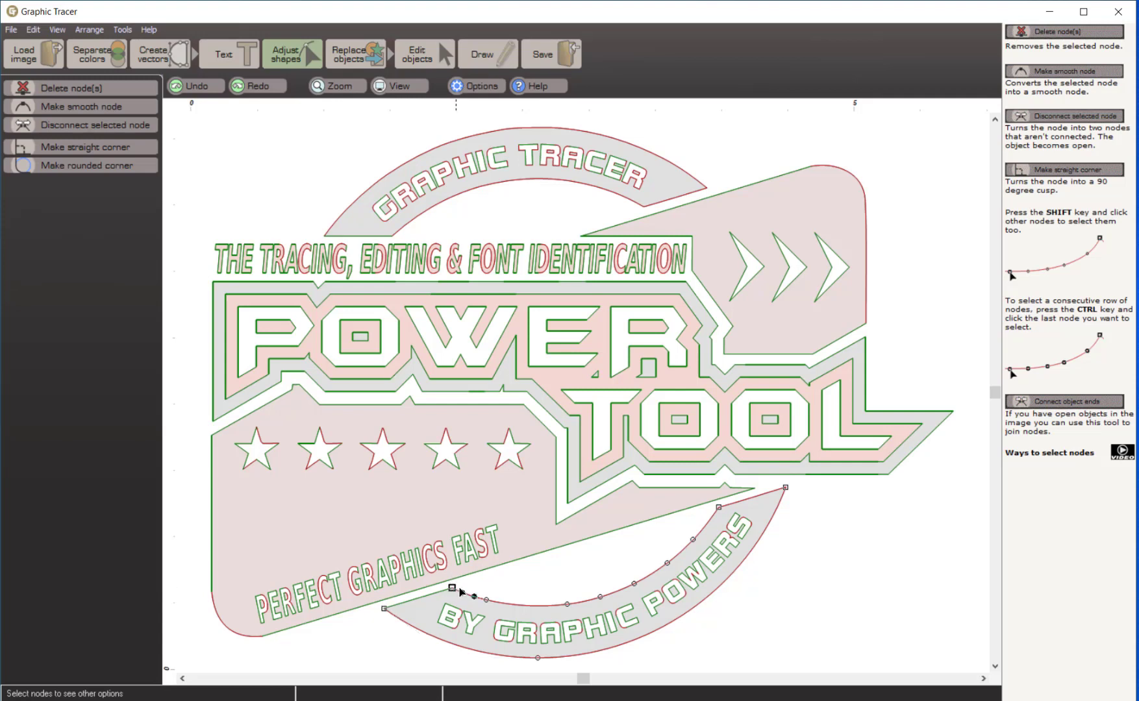
ctrl+click(718, 507)
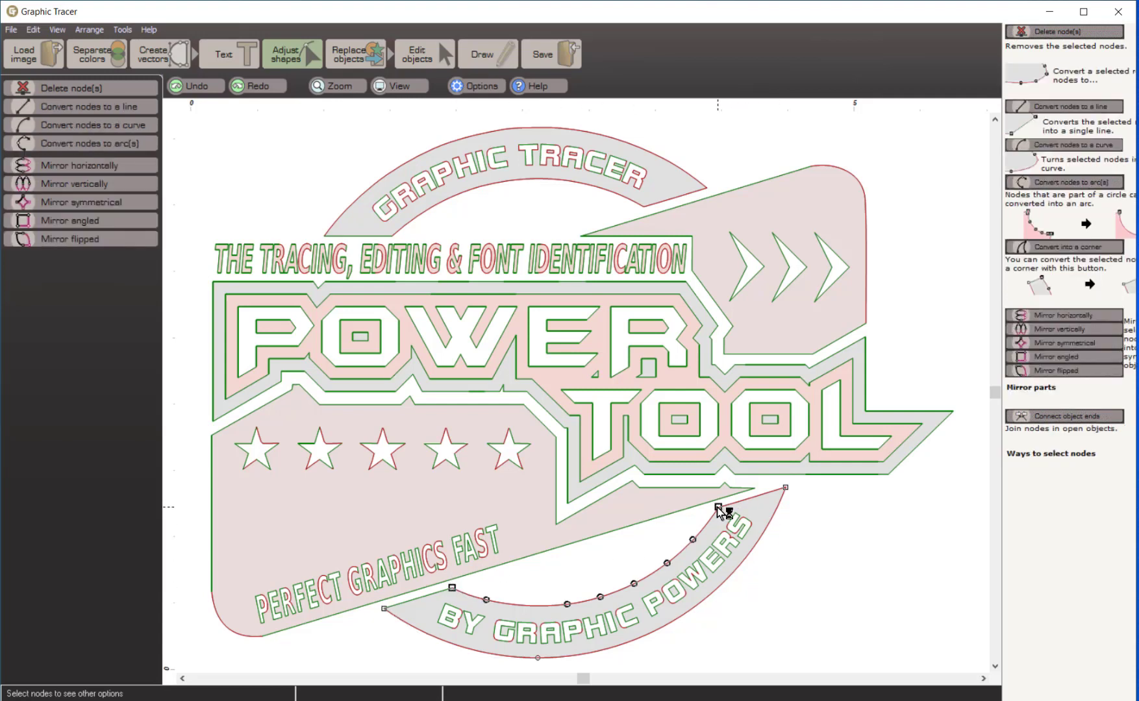
key(a)
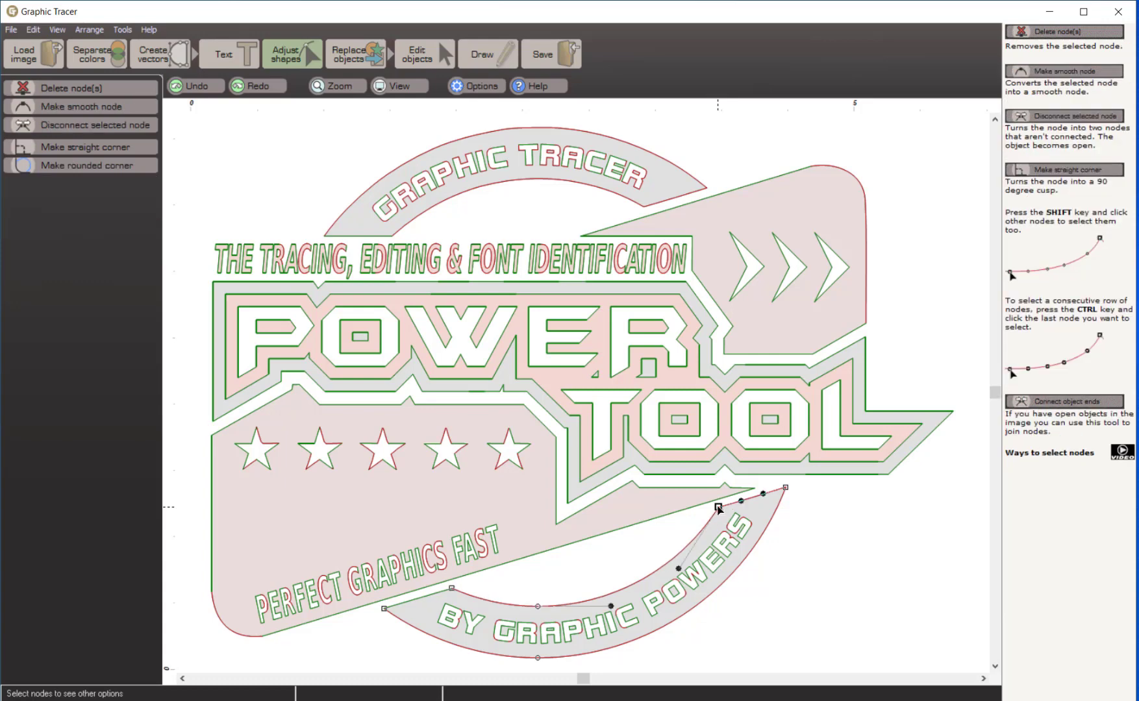
Step: Sharpen the inner corner at the right end of the GRAPHIC TRACER band and straighten the short edge to its tip
click(453, 206)
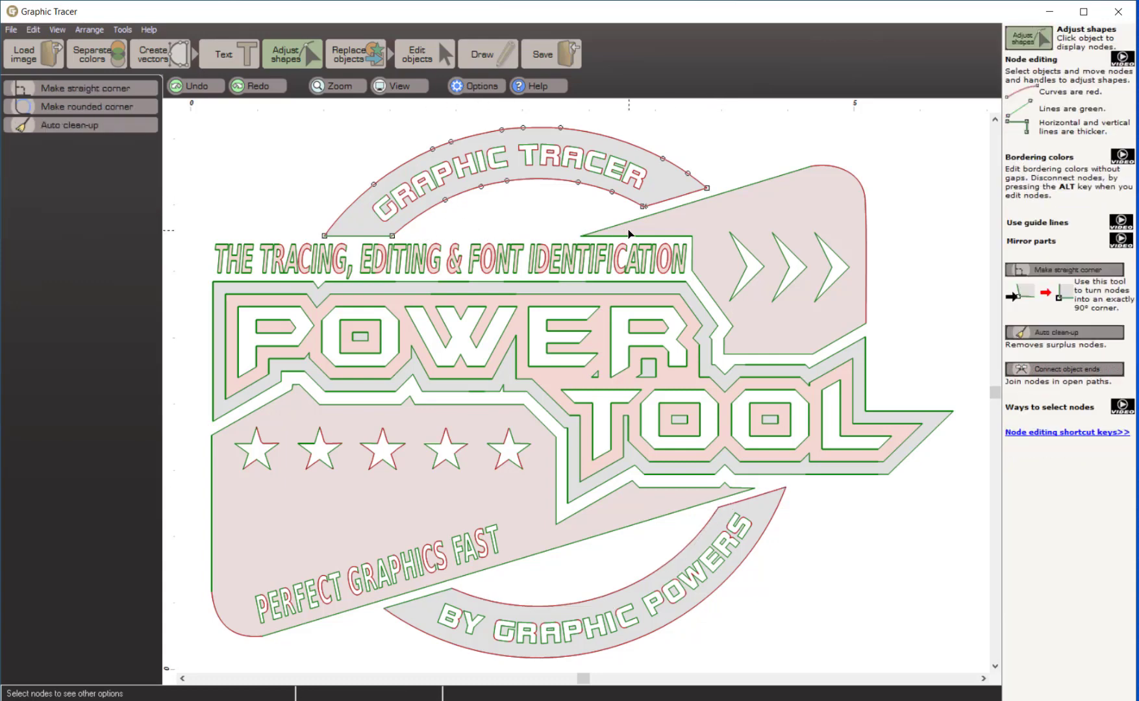
drag(624, 217, 663, 192)
ctrl+click(664, 199)
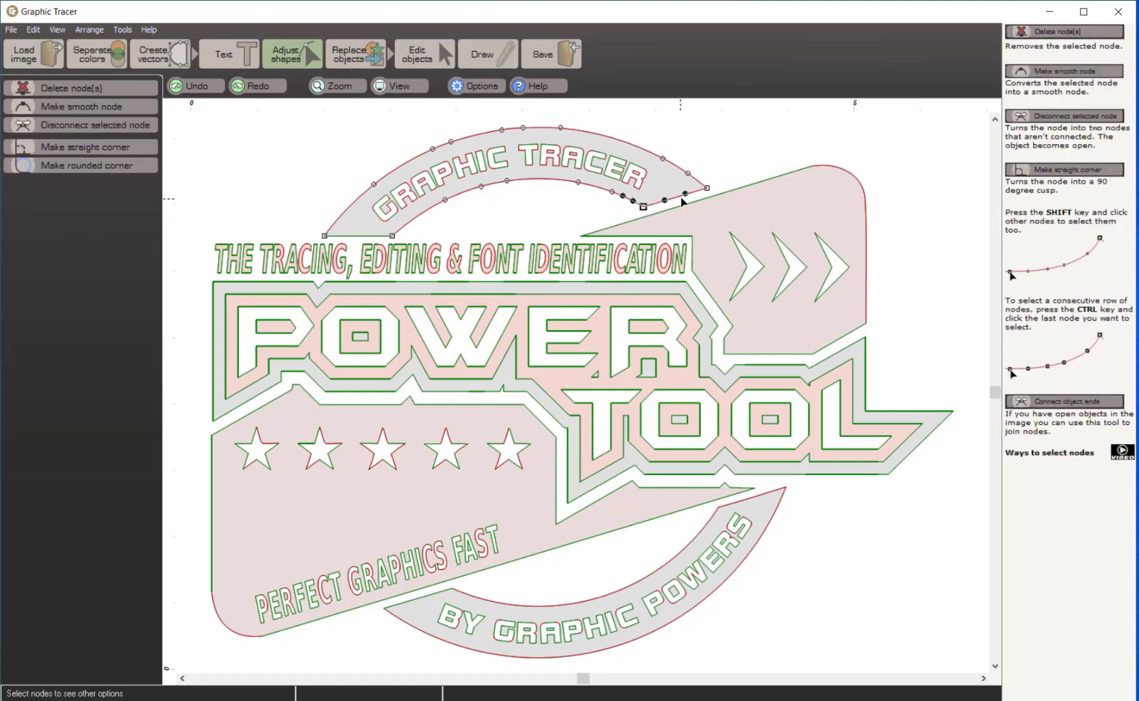
key(Delete)
click(675, 198)
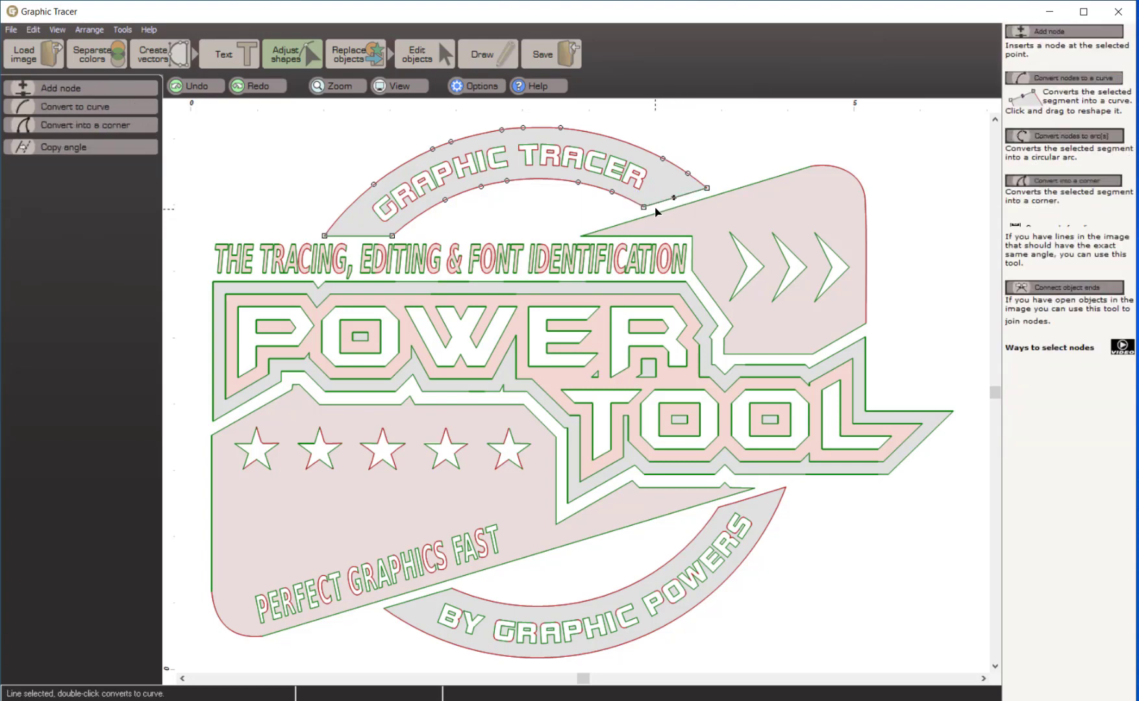
Step: Convert the nodes along the inner edge of the GRAPHIC TRACER band to arcs
click(643, 206)
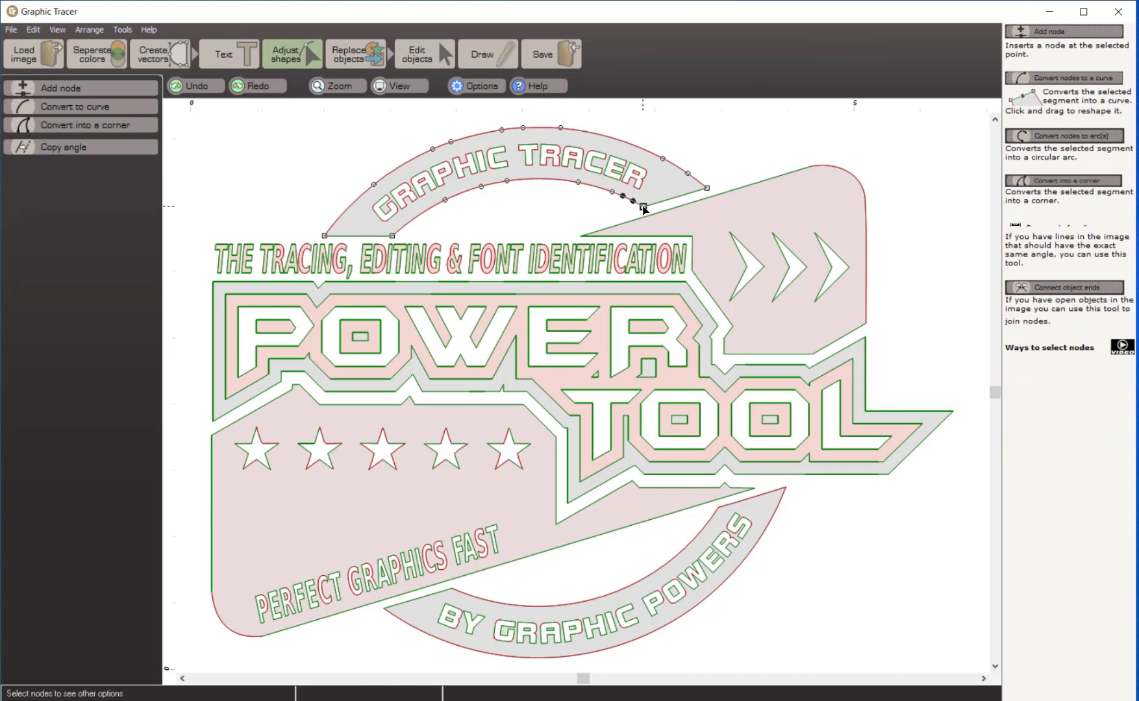
ctrl+click(391, 236)
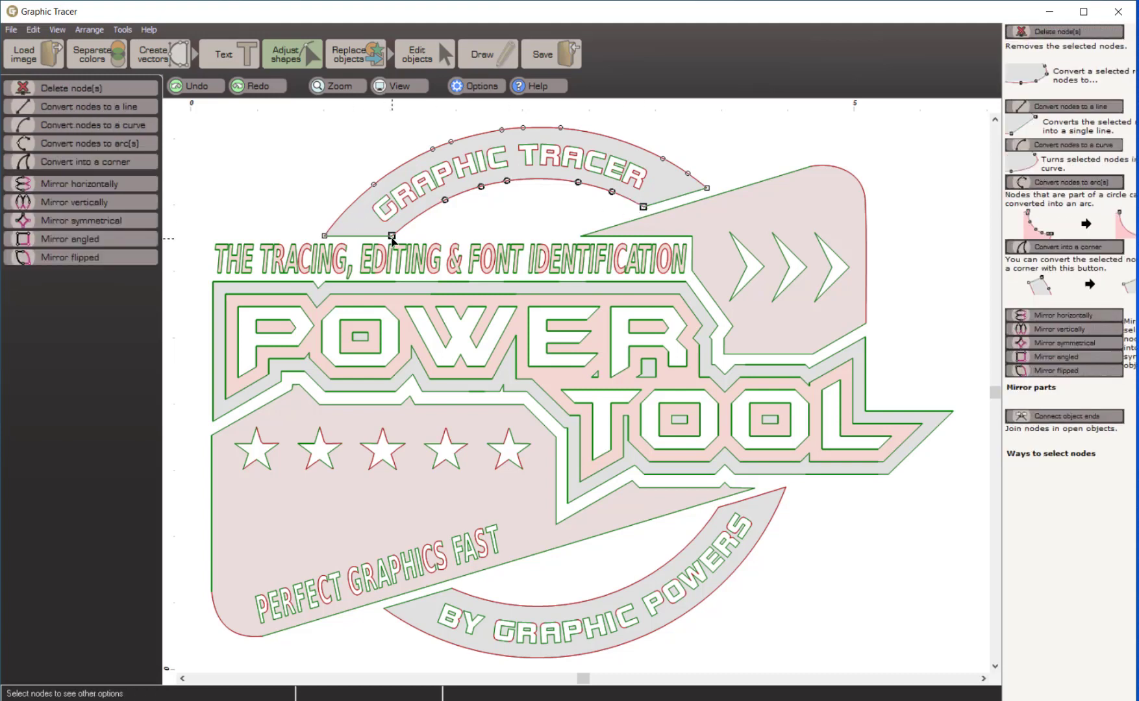
click(129, 142)
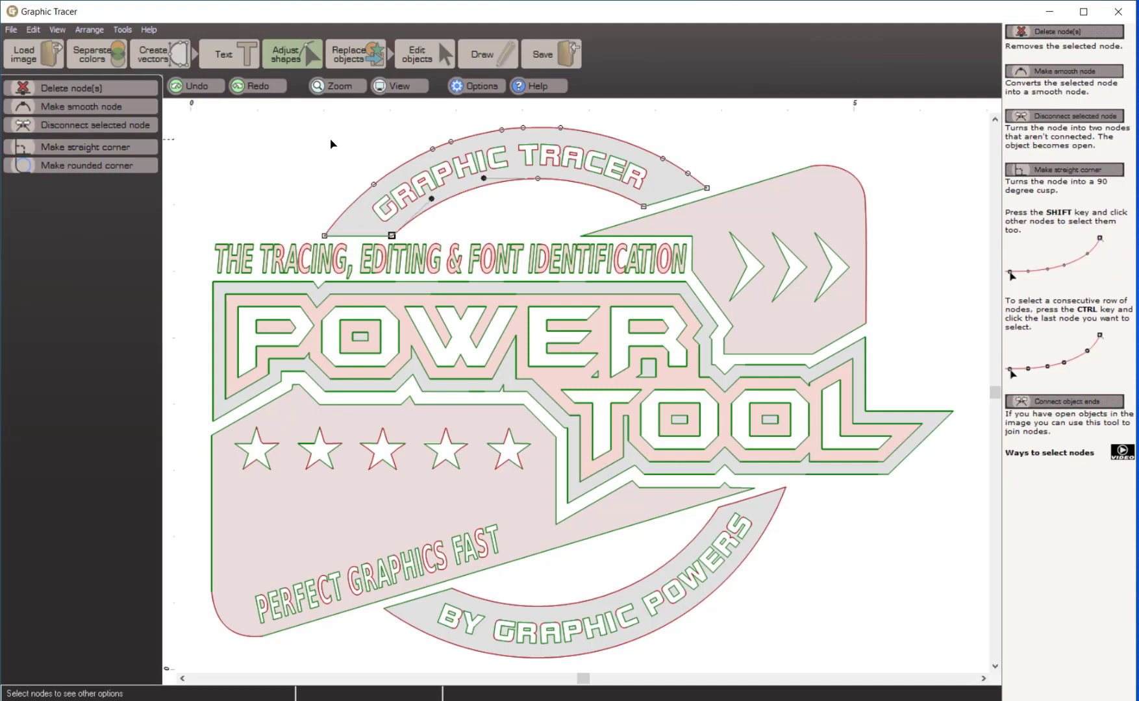
Step: Convert the nodes along the outer edge of the GRAPHIC TRACER band to arcs, from its tip to the opposite corner
click(705, 189)
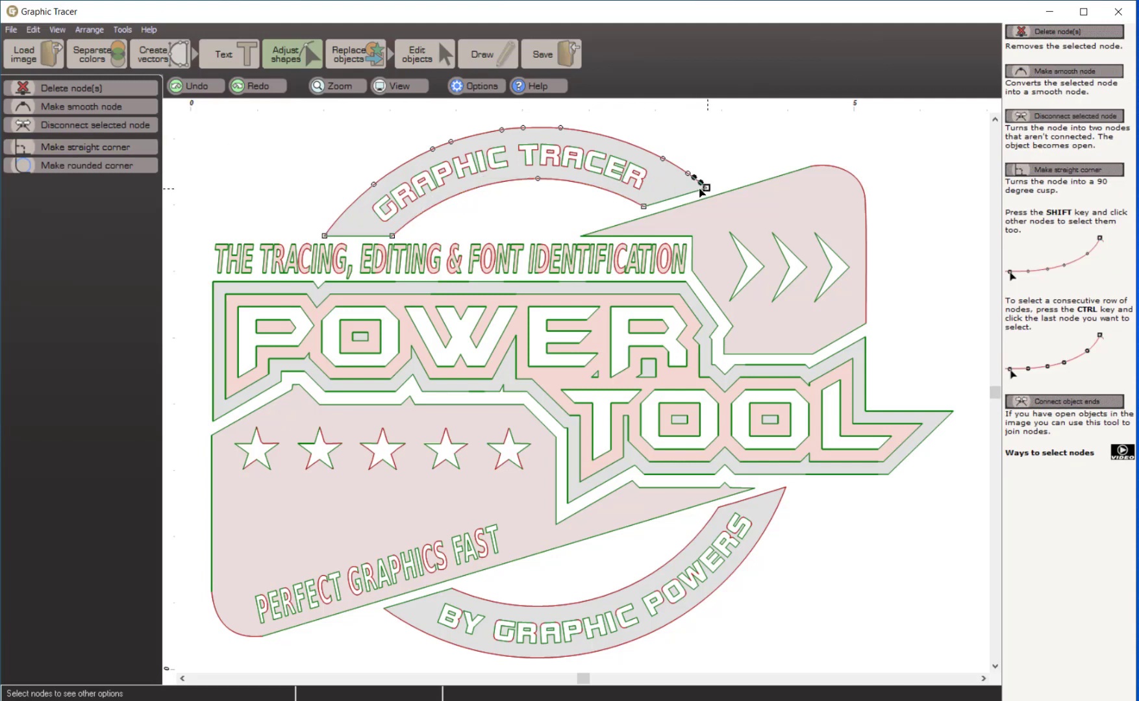
ctrl+click(326, 237)
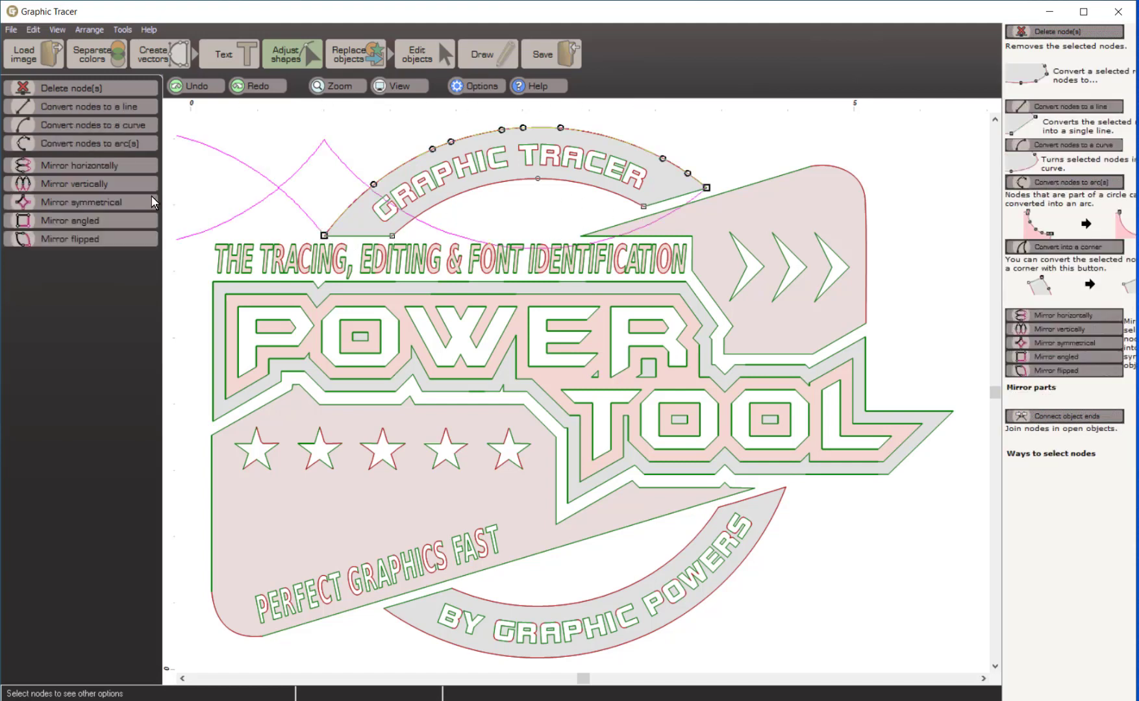
click(130, 144)
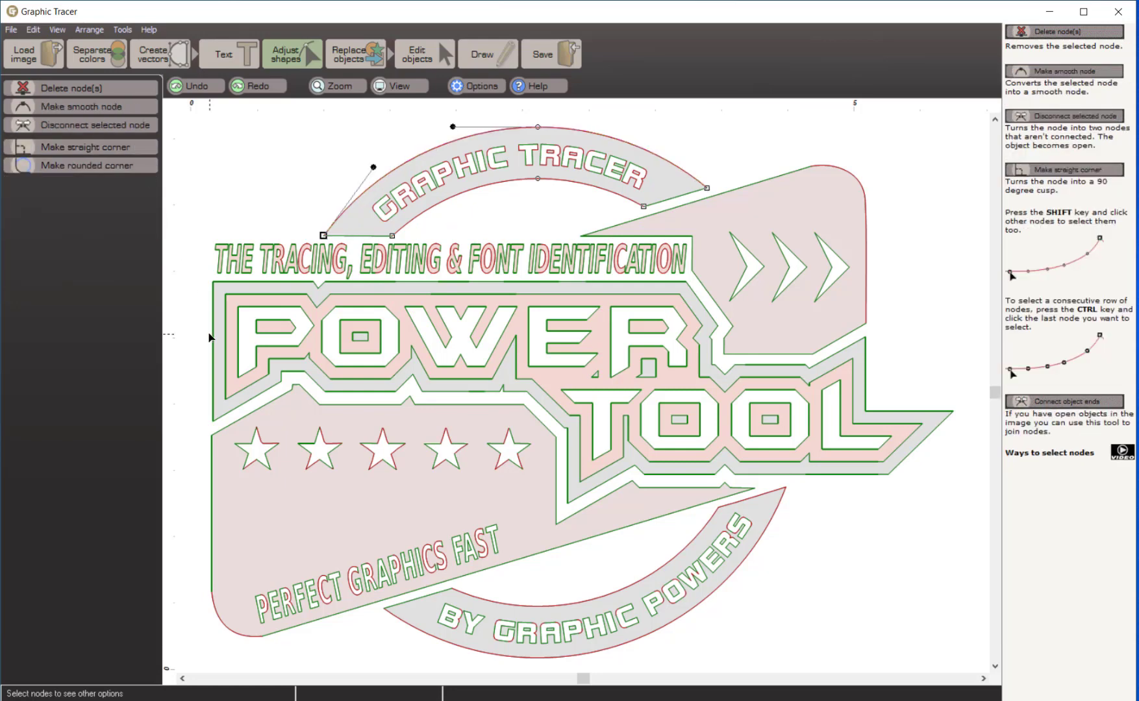
Step: Review the logo with its full colour fills and inspect the shapes of the stars on the lower panel up close
click(404, 48)
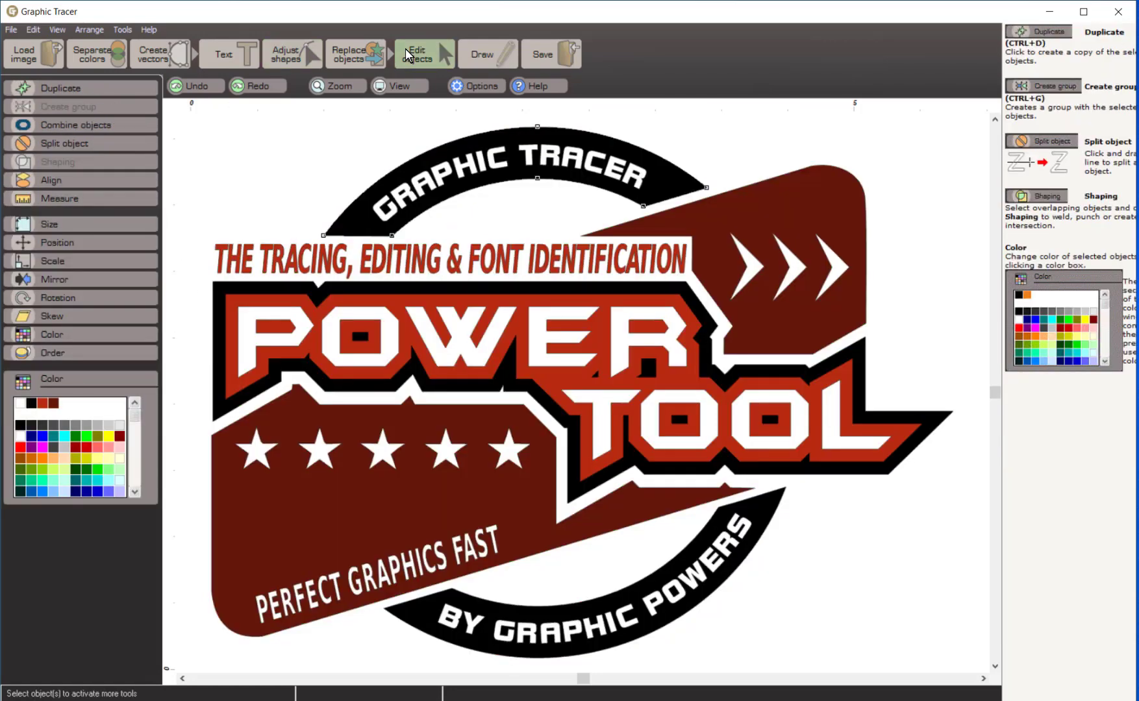
click(542, 54)
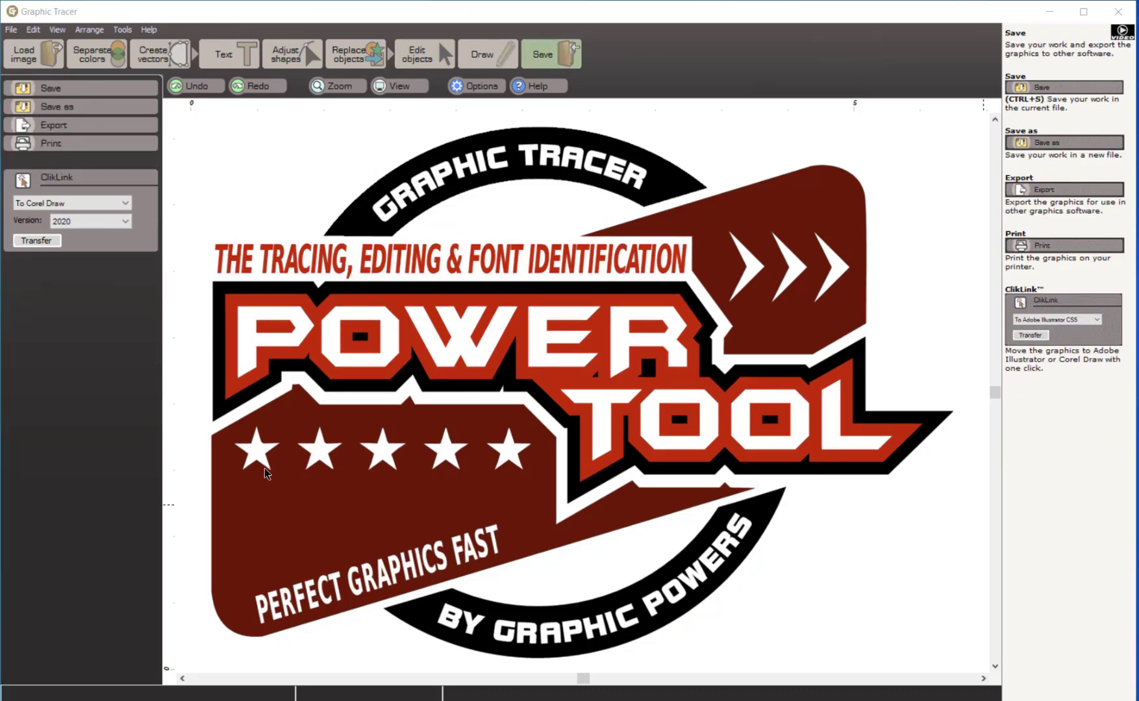
scroll(265, 468, up, 2)
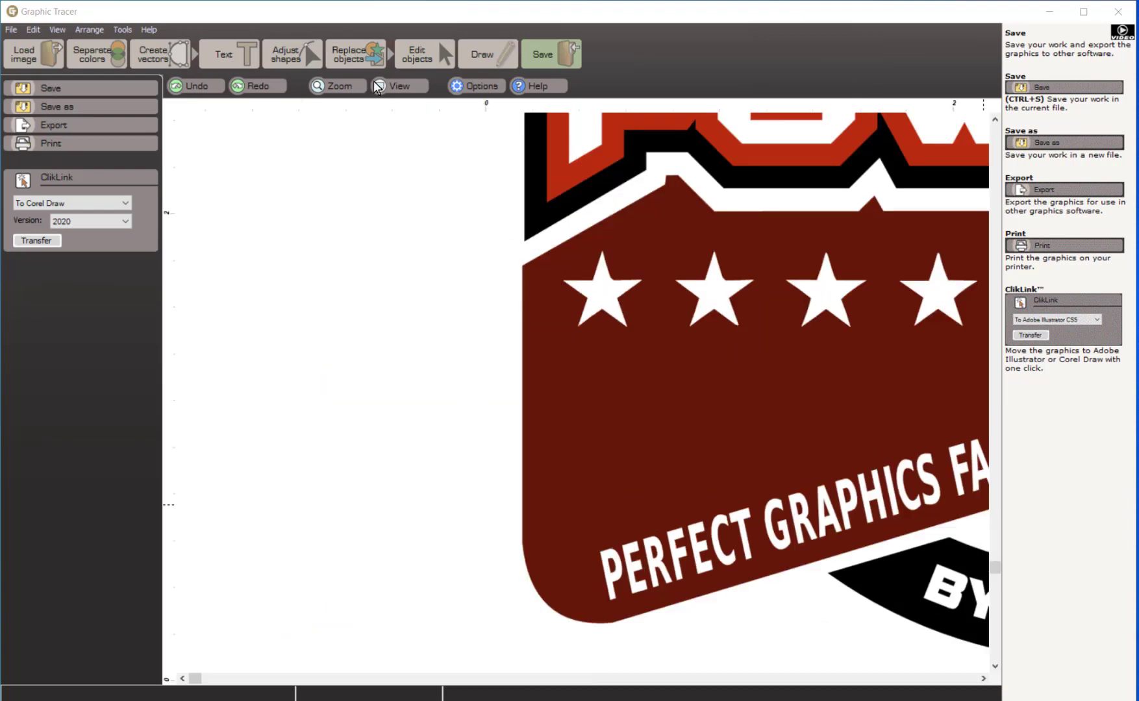
Step: Compare the first star with the original bitmap and mirror its left half horizontally to make the star symmetrical
click(277, 48)
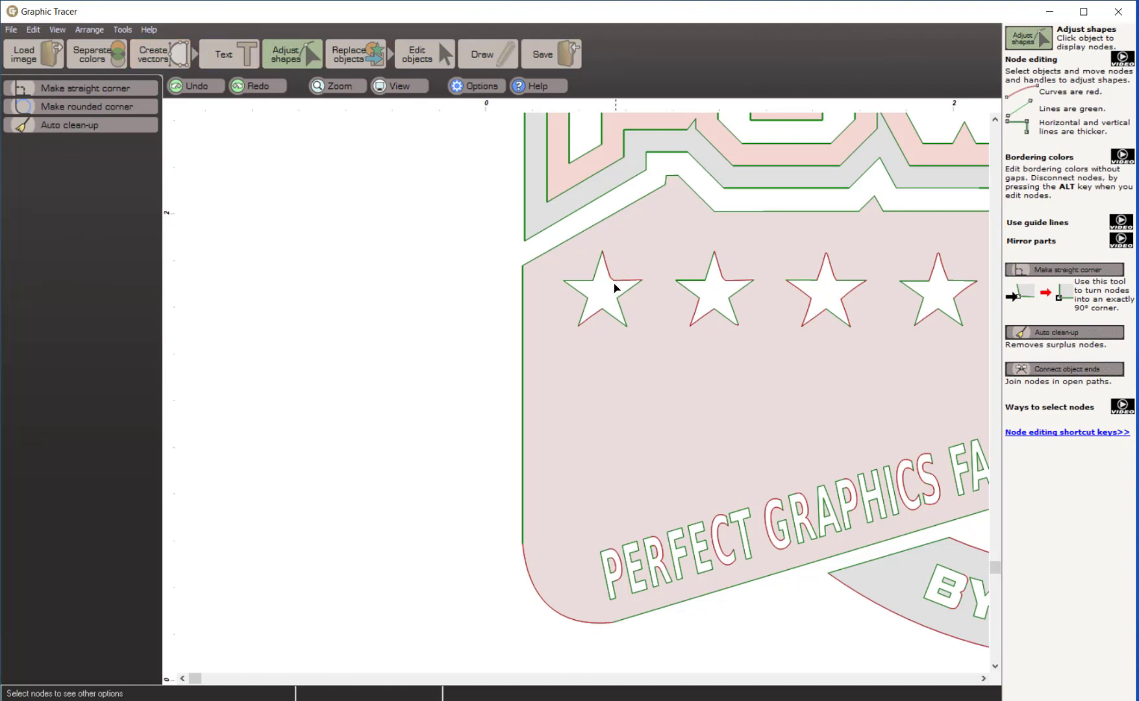
click(596, 317)
click(595, 316)
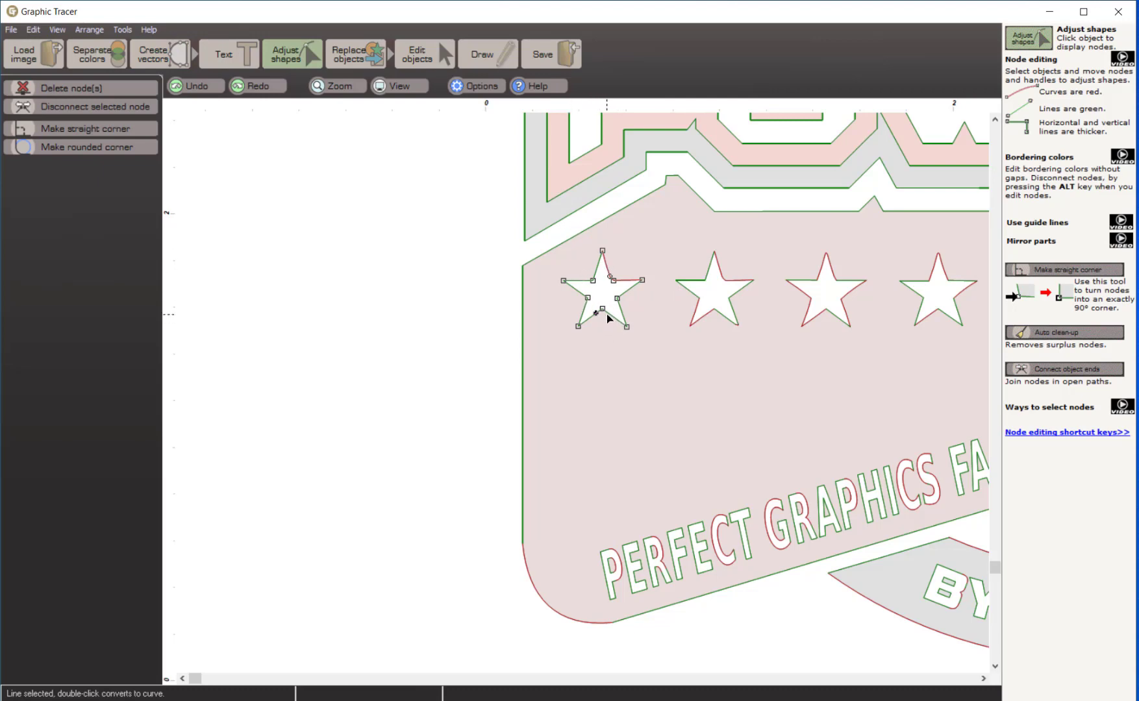
key(space)
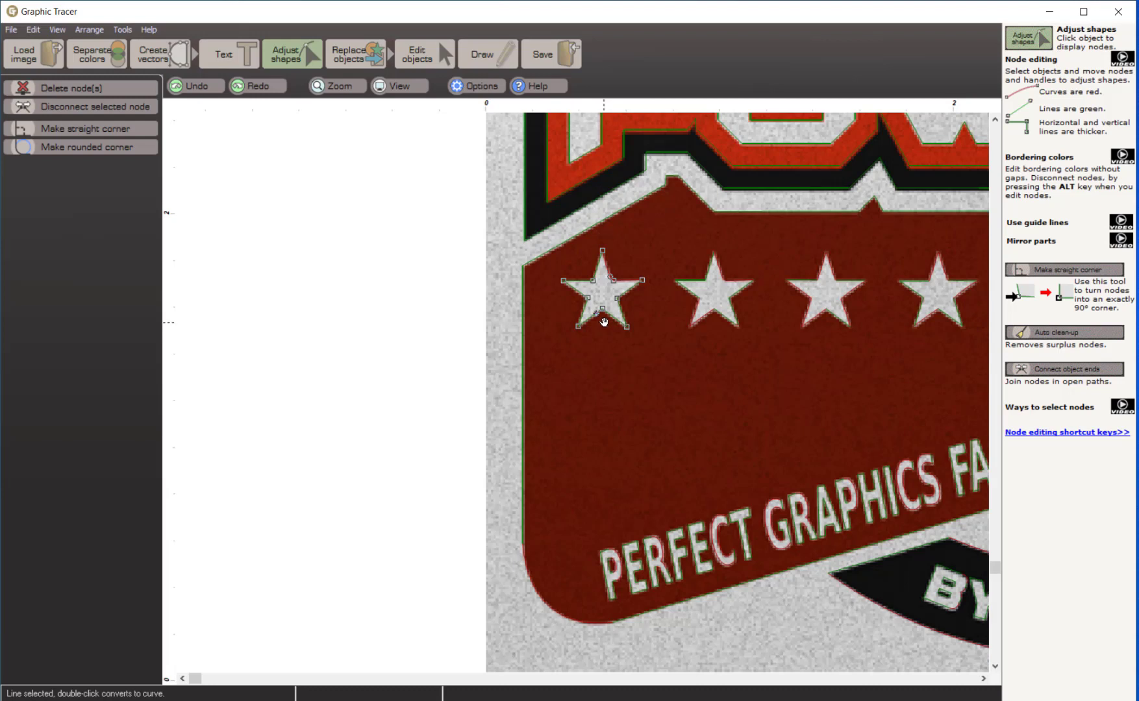
key(space)
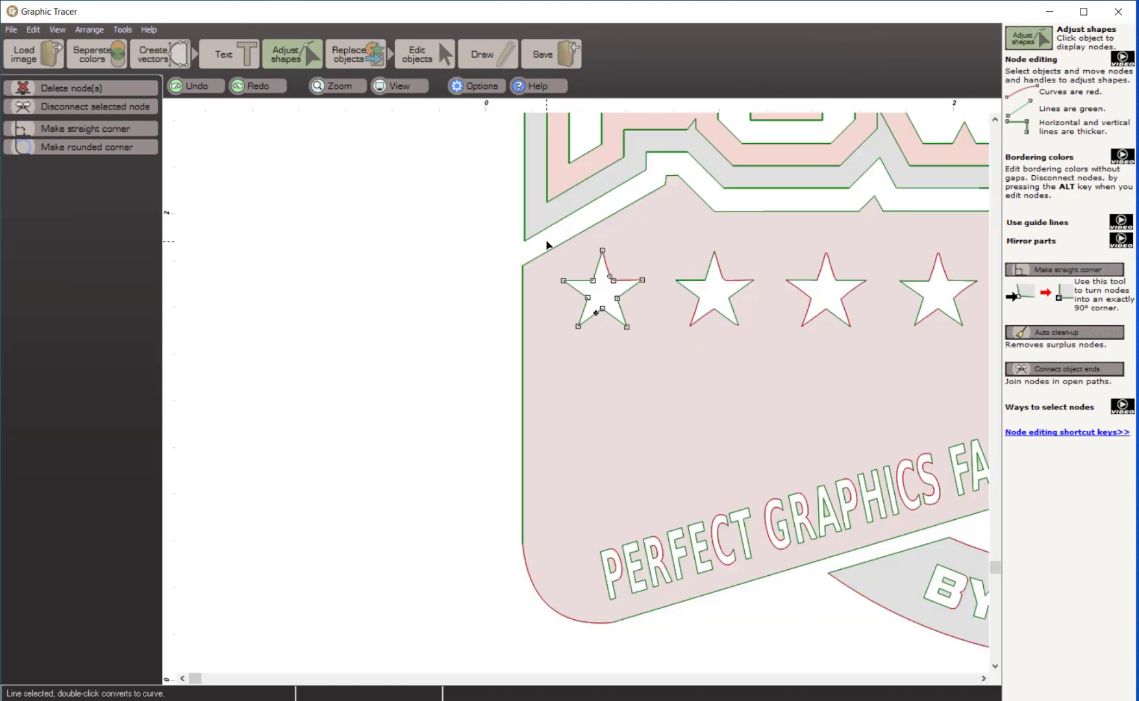
drag(545, 237, 607, 350)
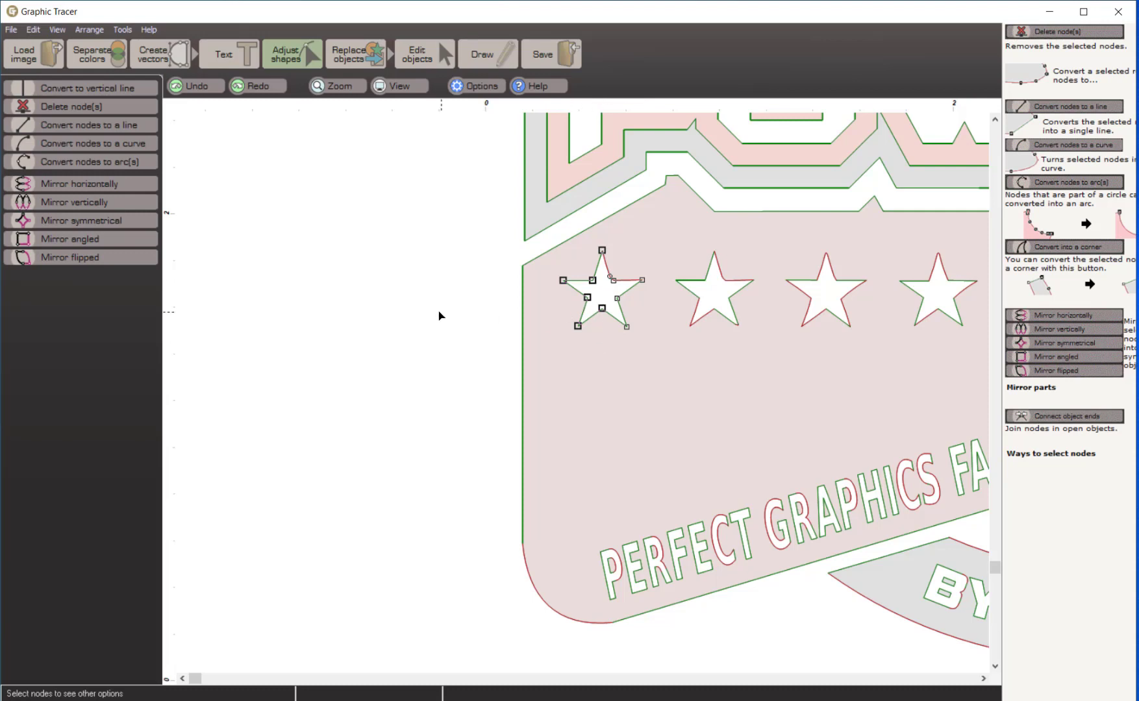
click(85, 182)
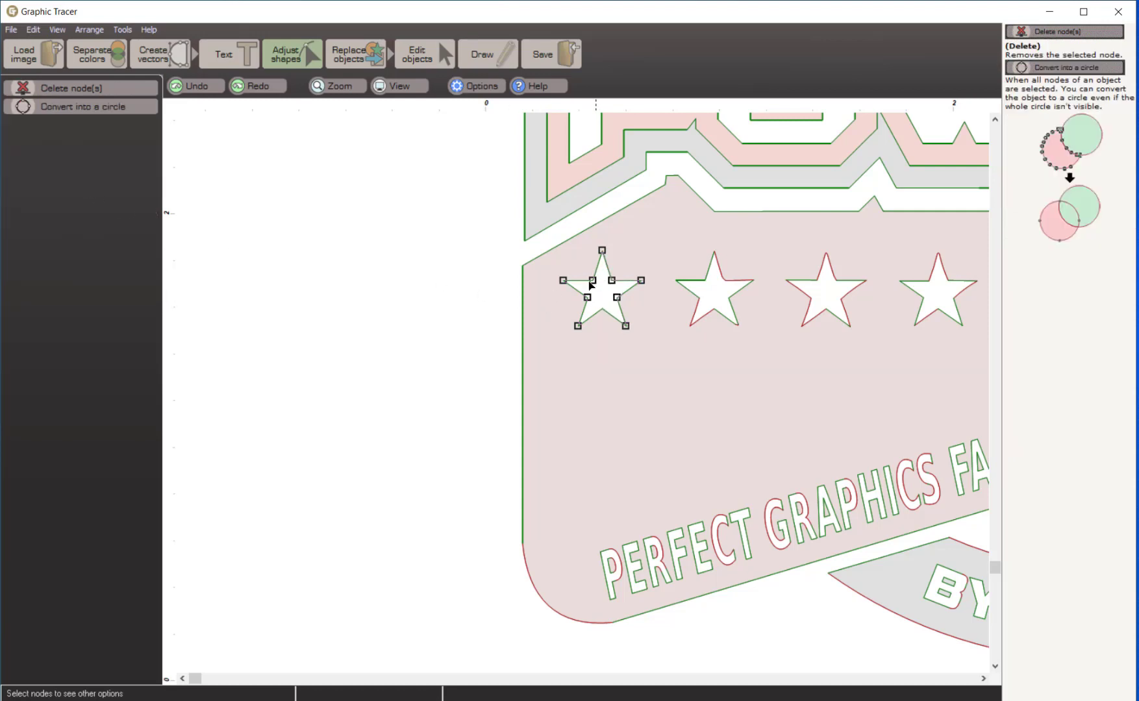
Step: Copy the symmetrical first star's shape onto the other four stars on the lower panel
click(983, 678)
click(984, 679)
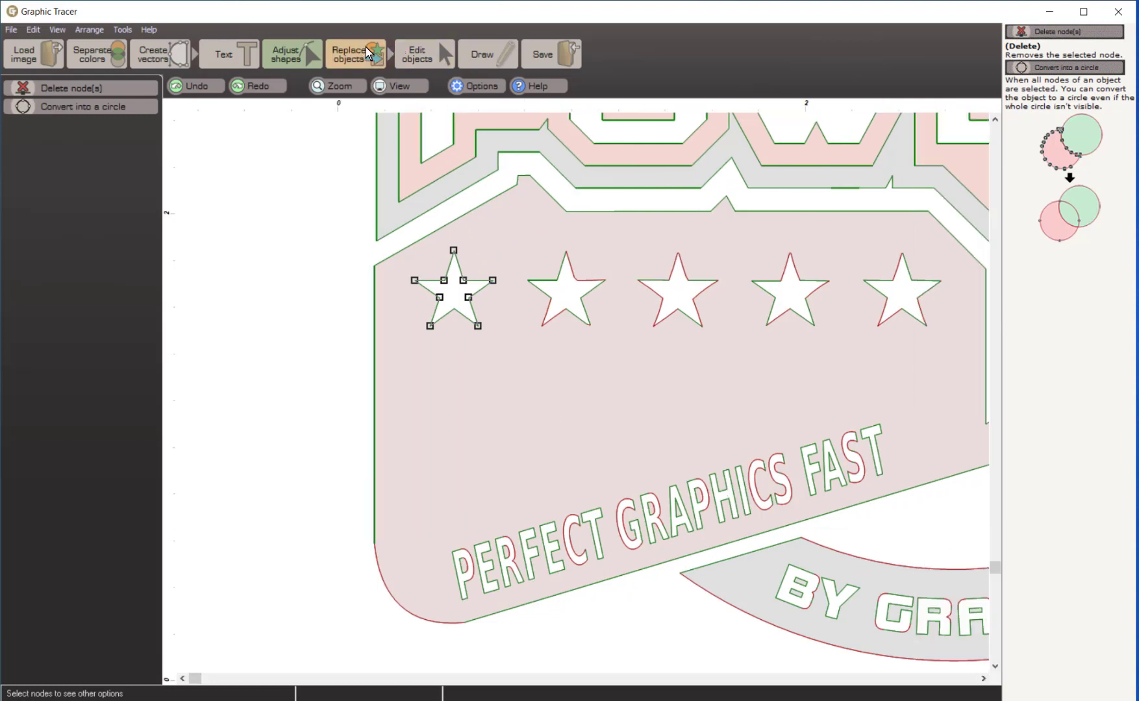
click(350, 51)
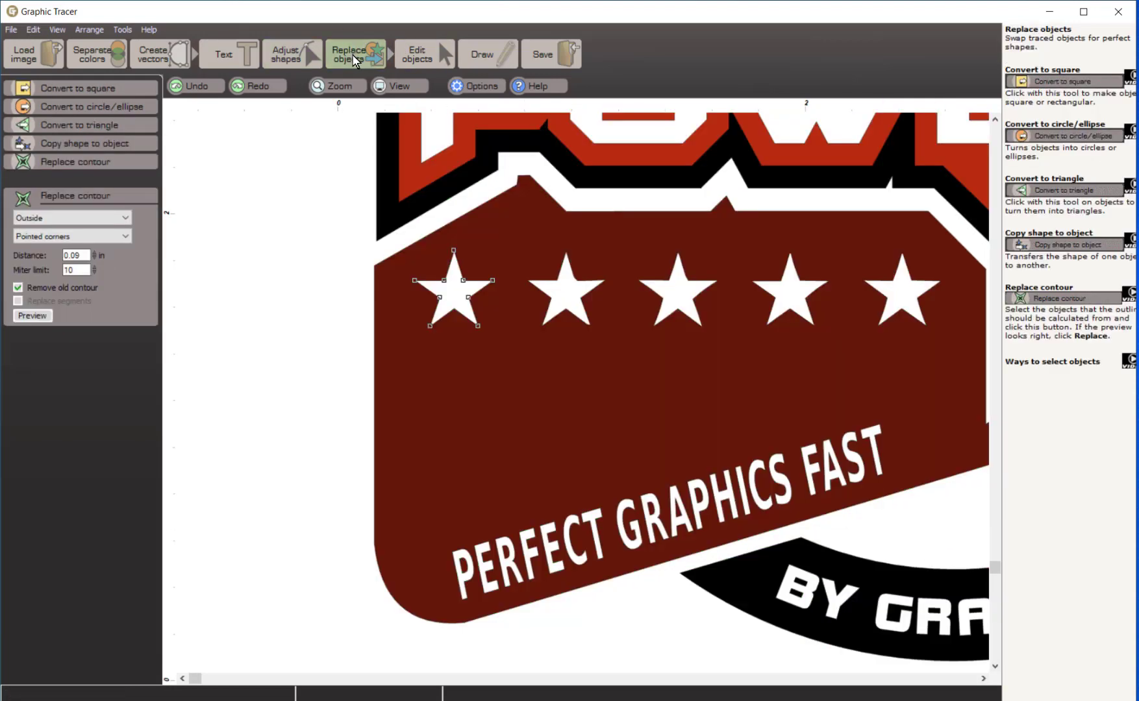
click(94, 143)
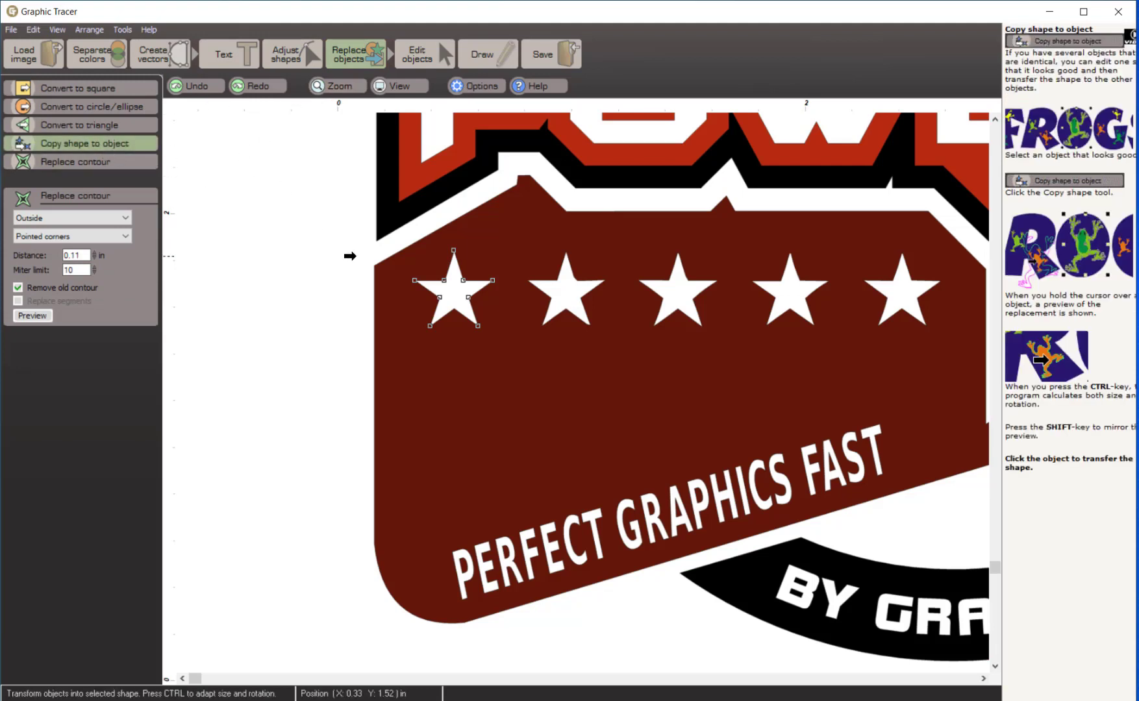
click(552, 291)
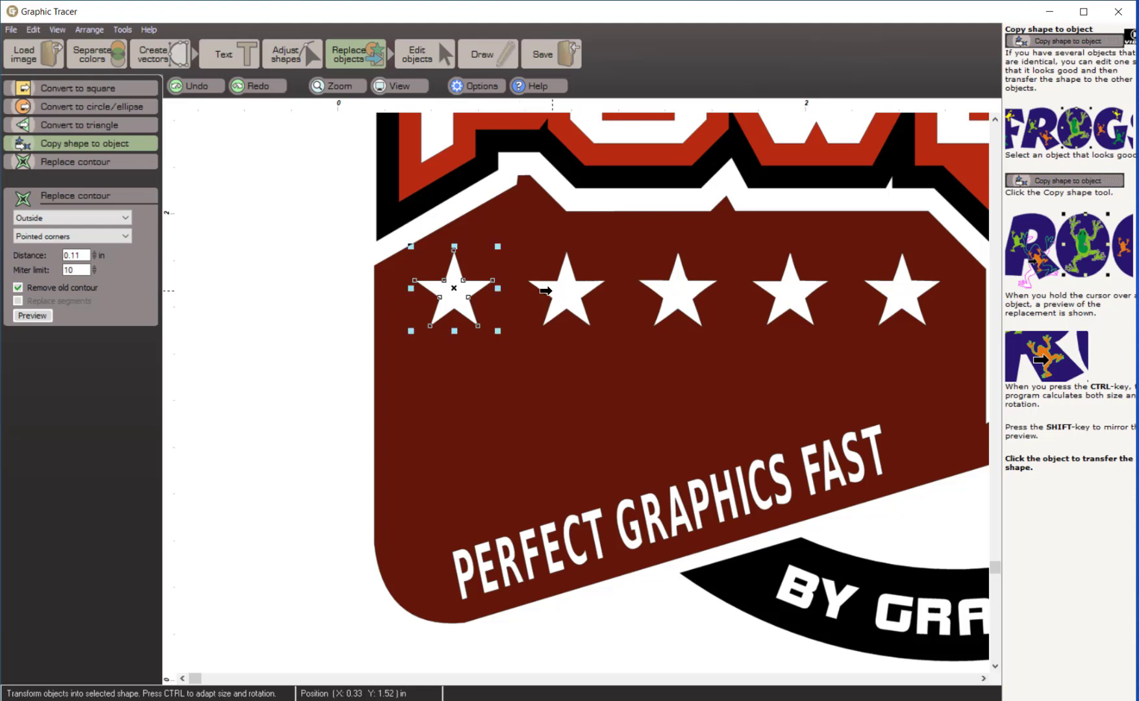
click(657, 291)
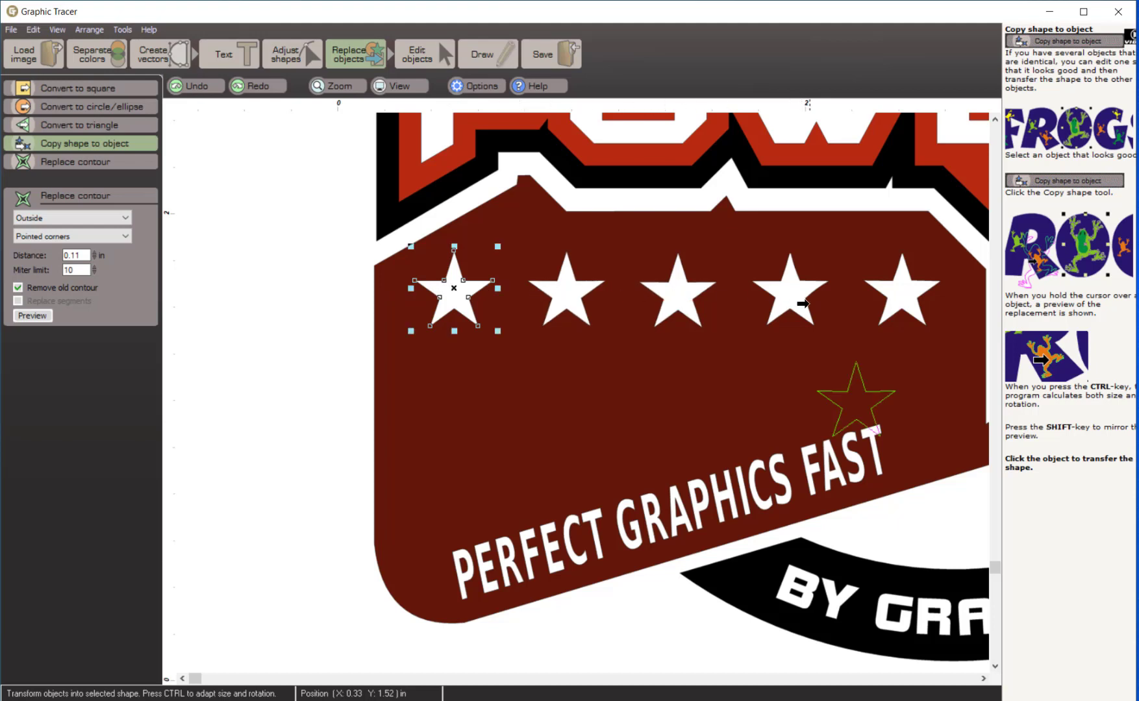
click(787, 296)
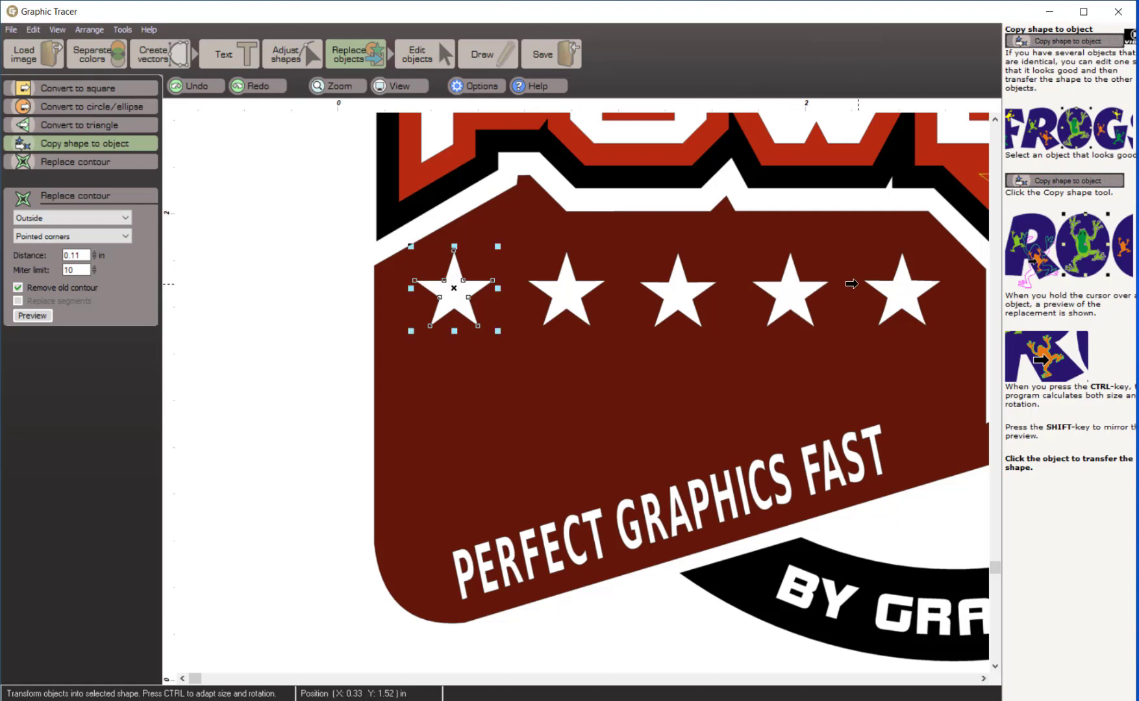
click(871, 286)
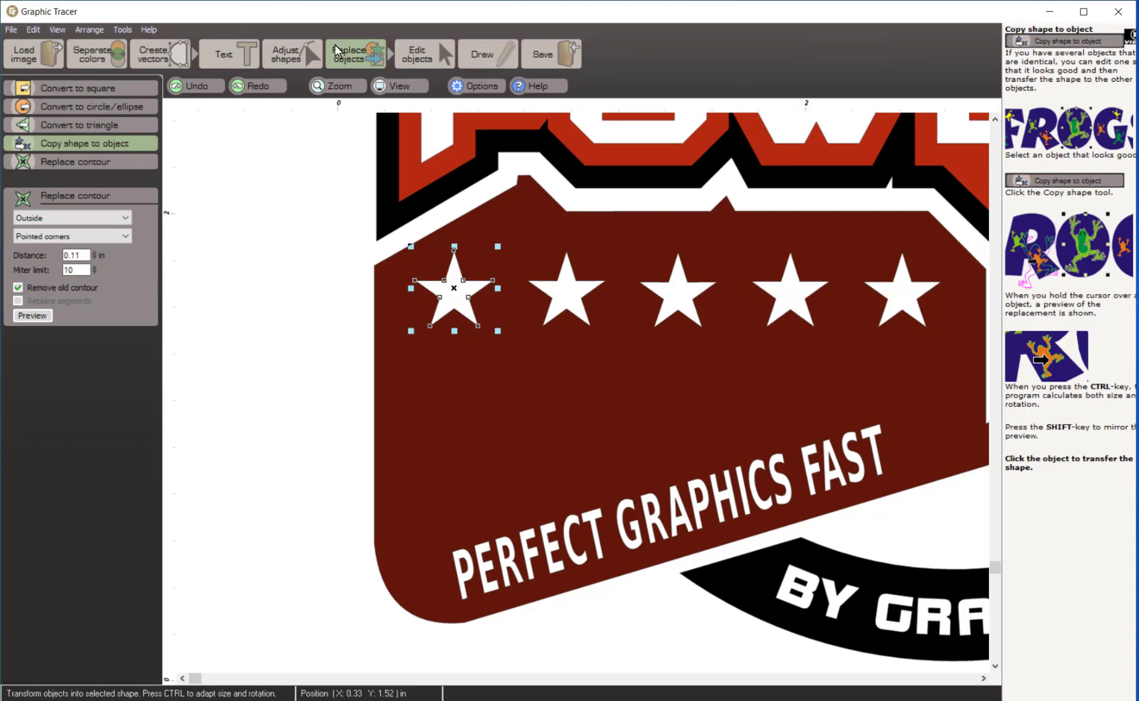
Step: Check the nodes of the second and third stars and compare the whole logo's outlines with the original bitmap
click(281, 54)
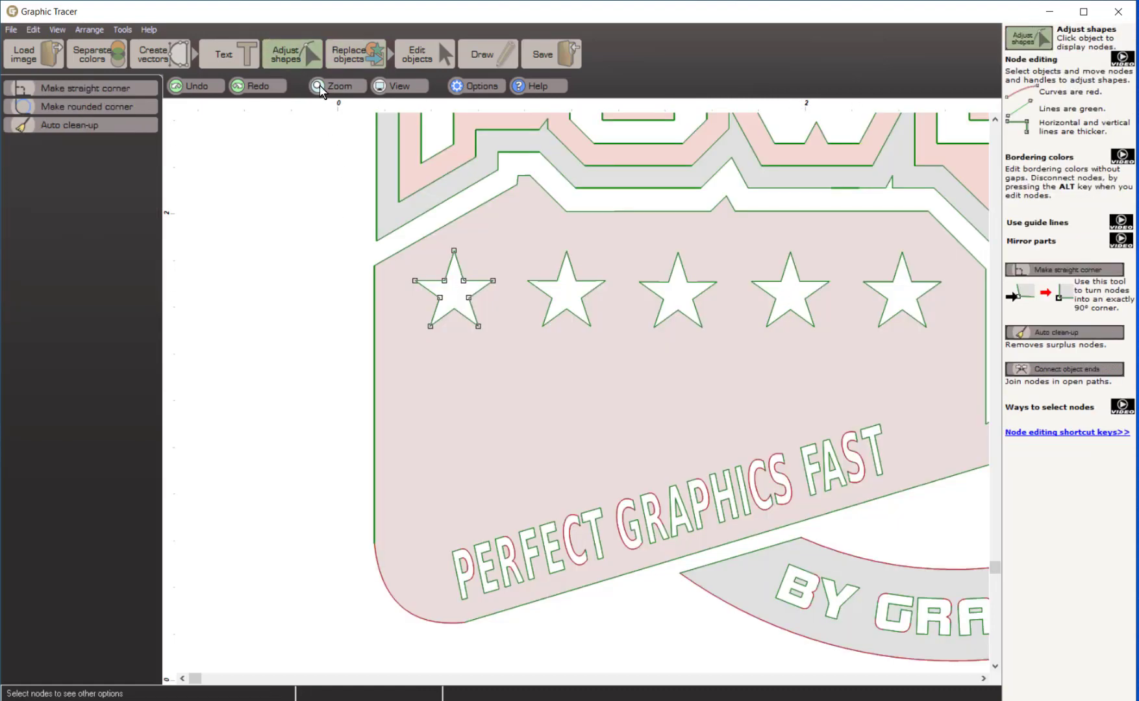
click(584, 284)
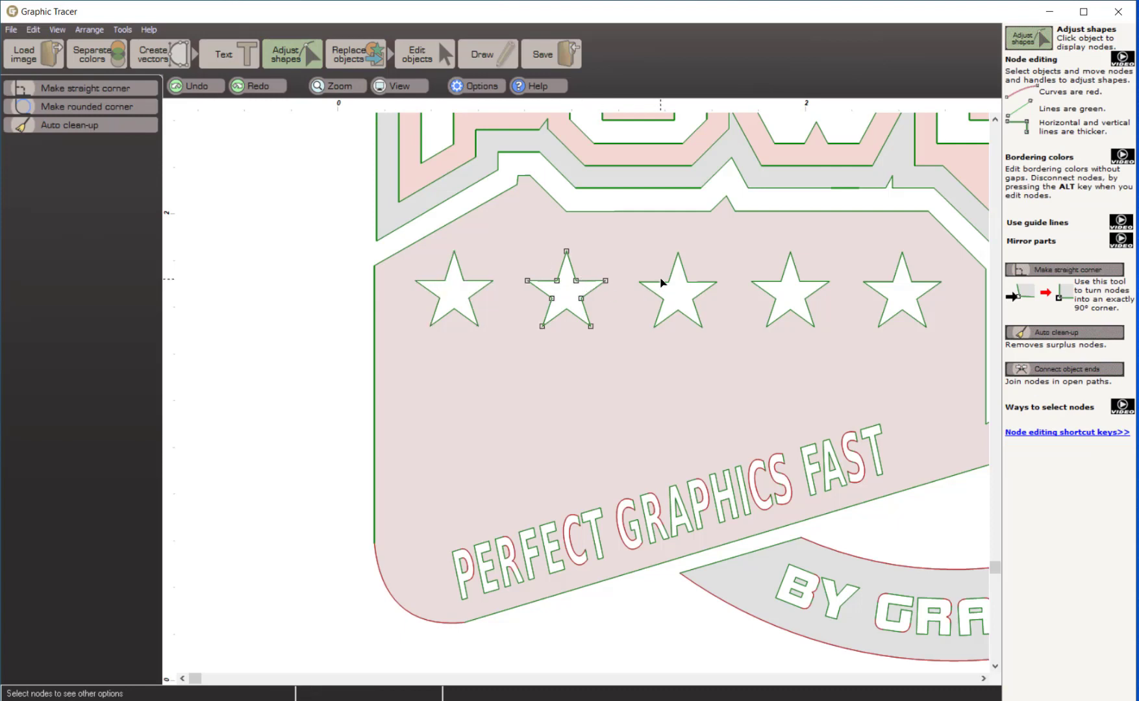
click(660, 283)
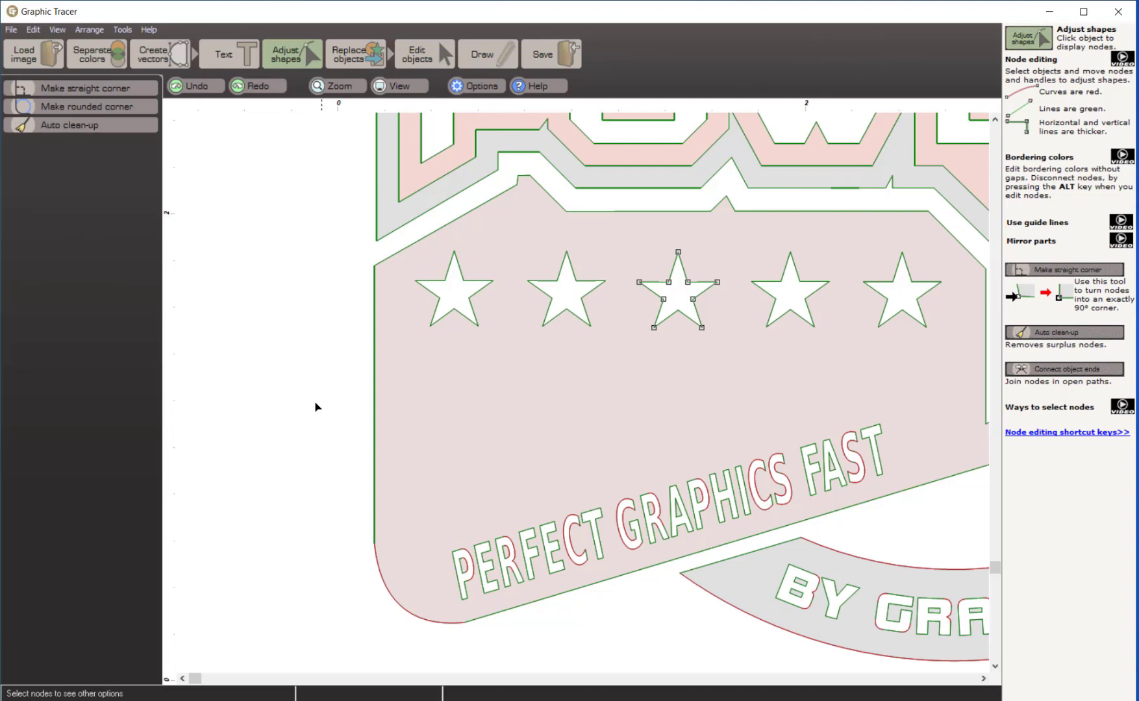
scroll(582, 392, down, 3)
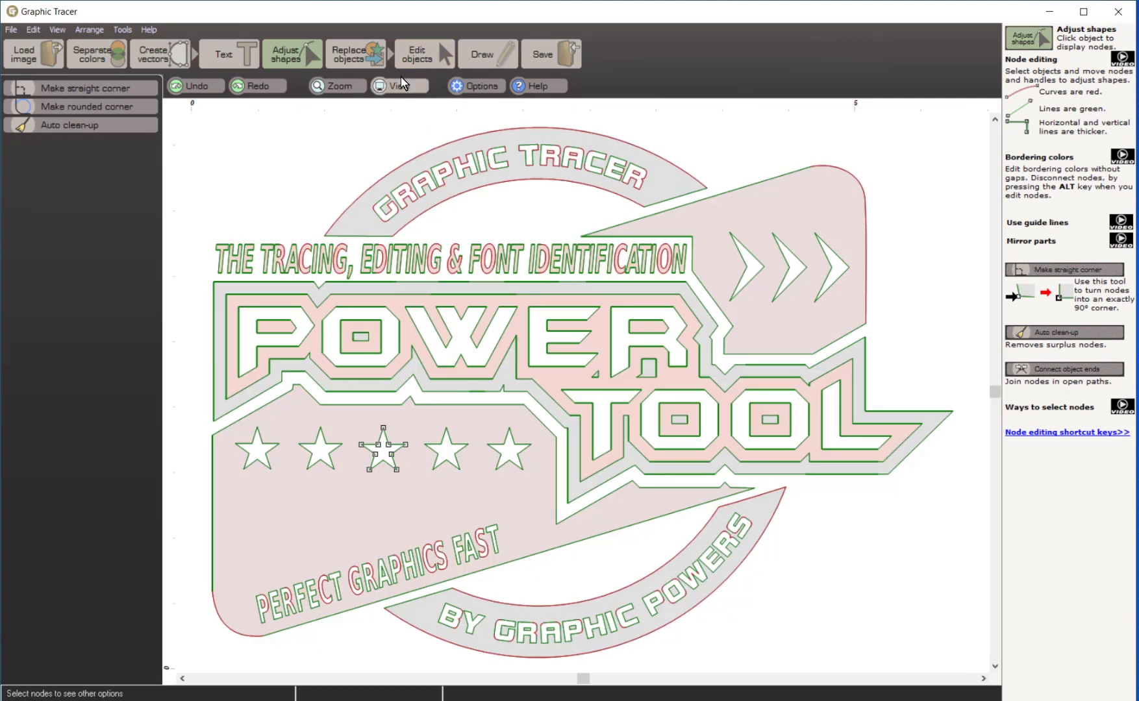
click(401, 85)
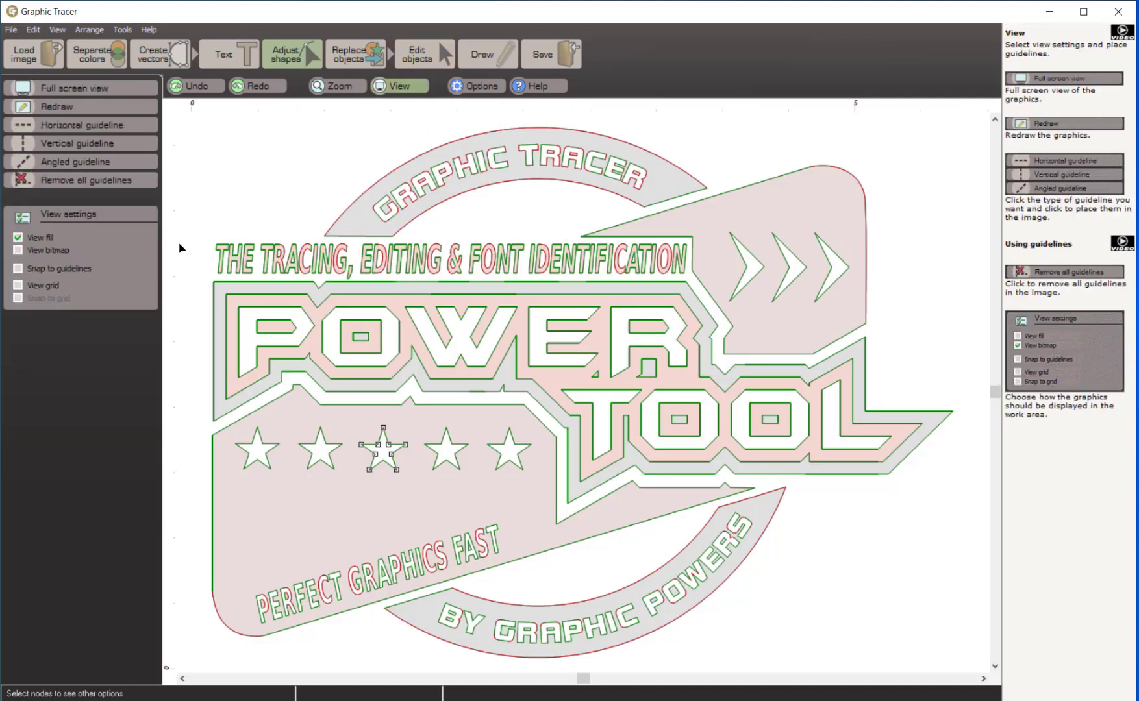
click(18, 250)
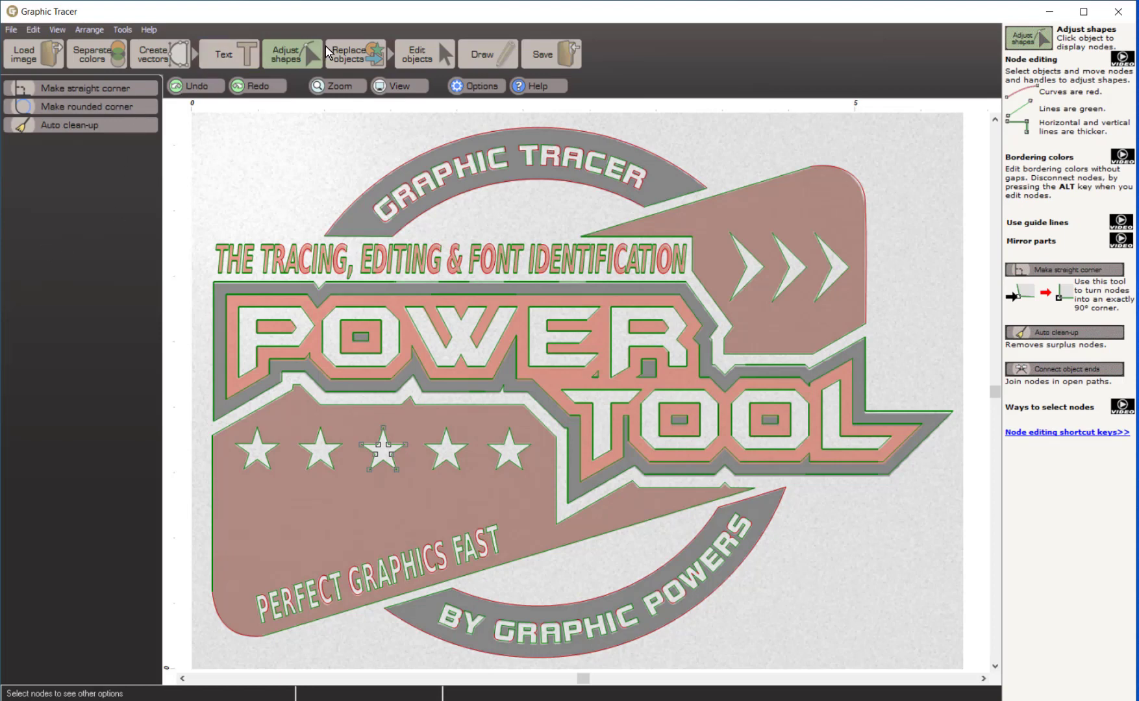
Step: Review the complete logo with its full colour fills and no star selected
click(422, 55)
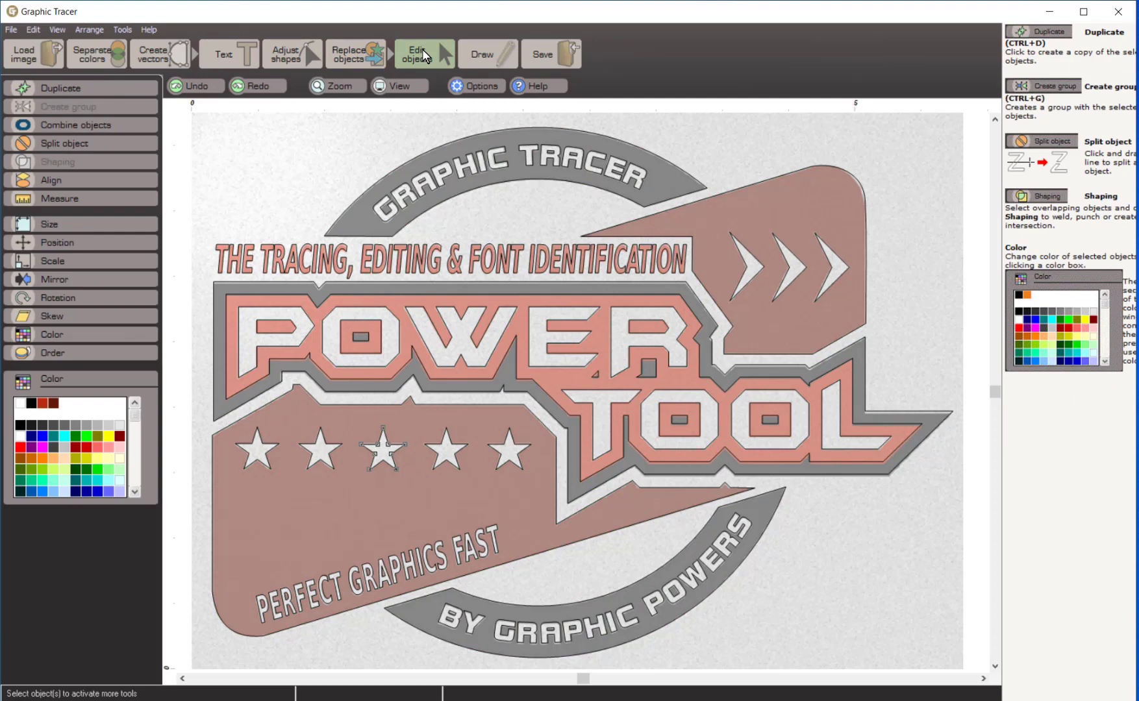
click(402, 86)
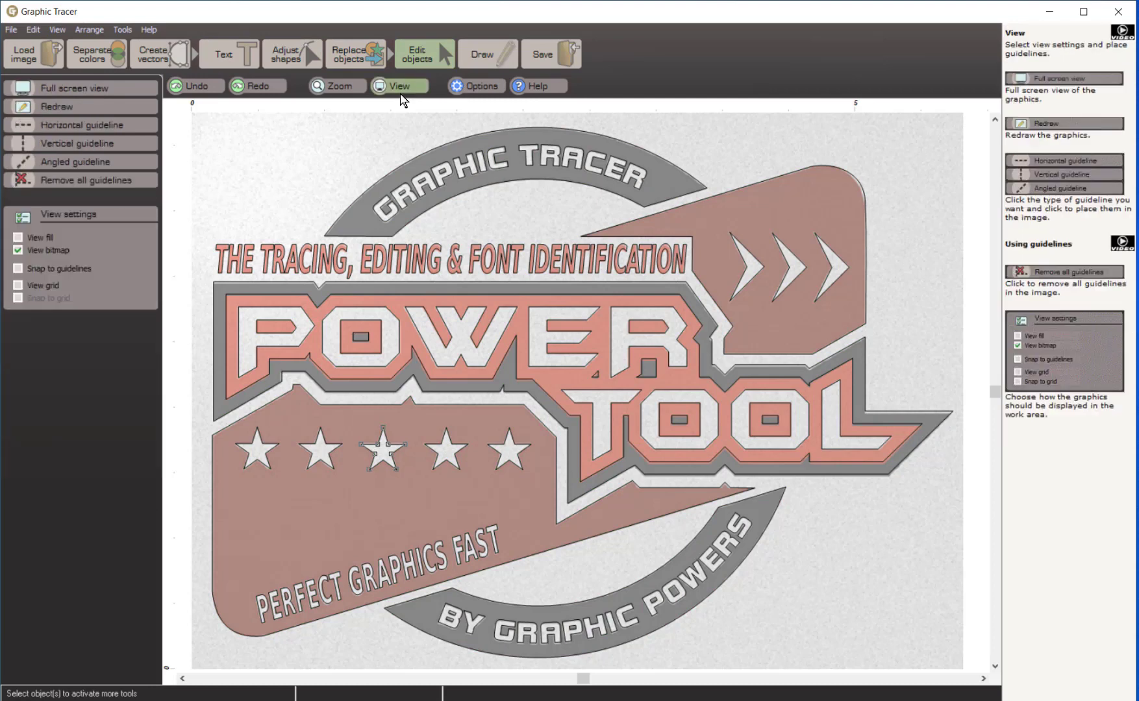
click(20, 238)
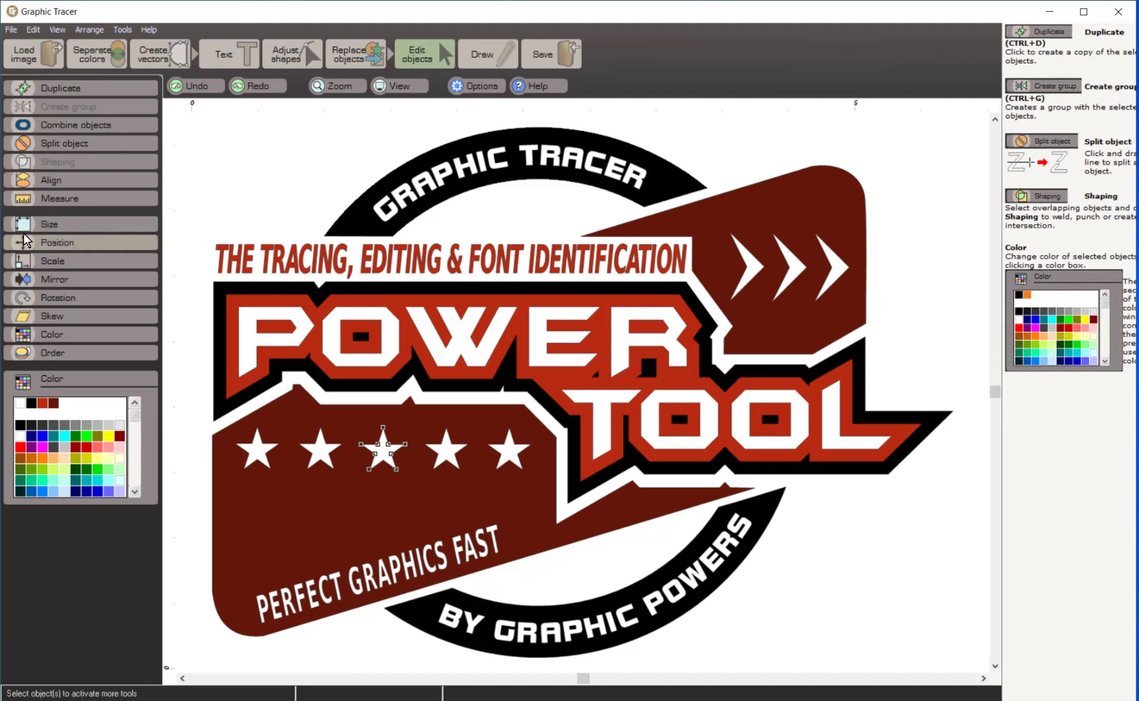
click(254, 157)
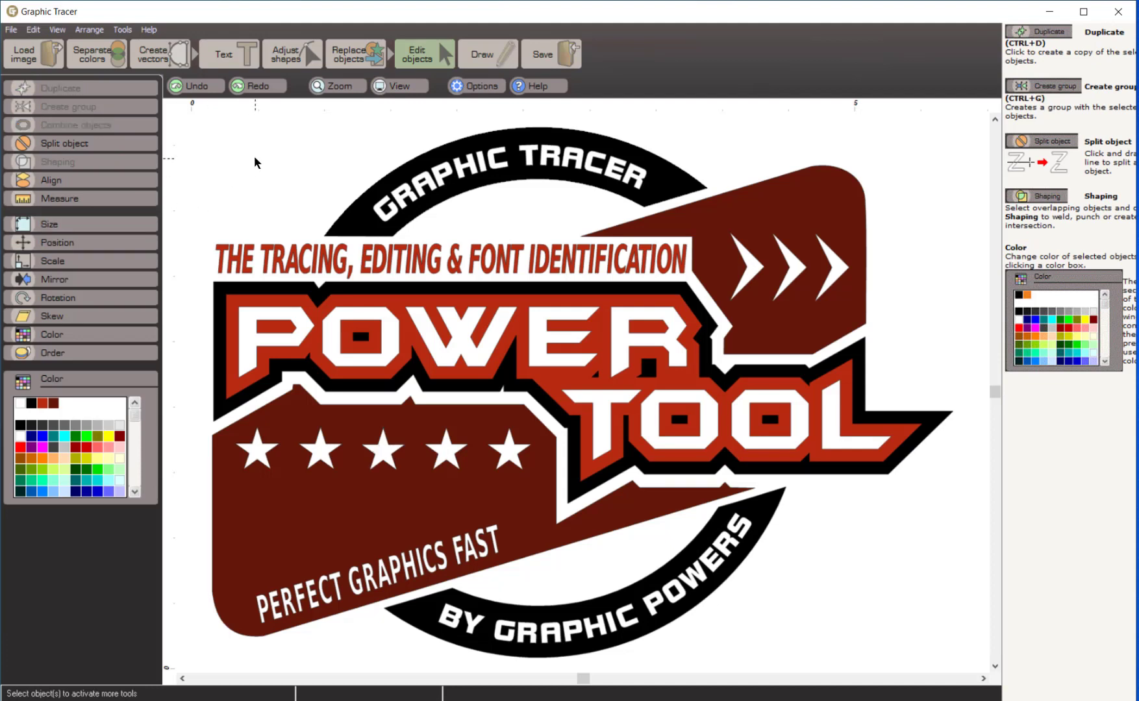
Step: Open the saving and export options for the finished logo
click(563, 53)
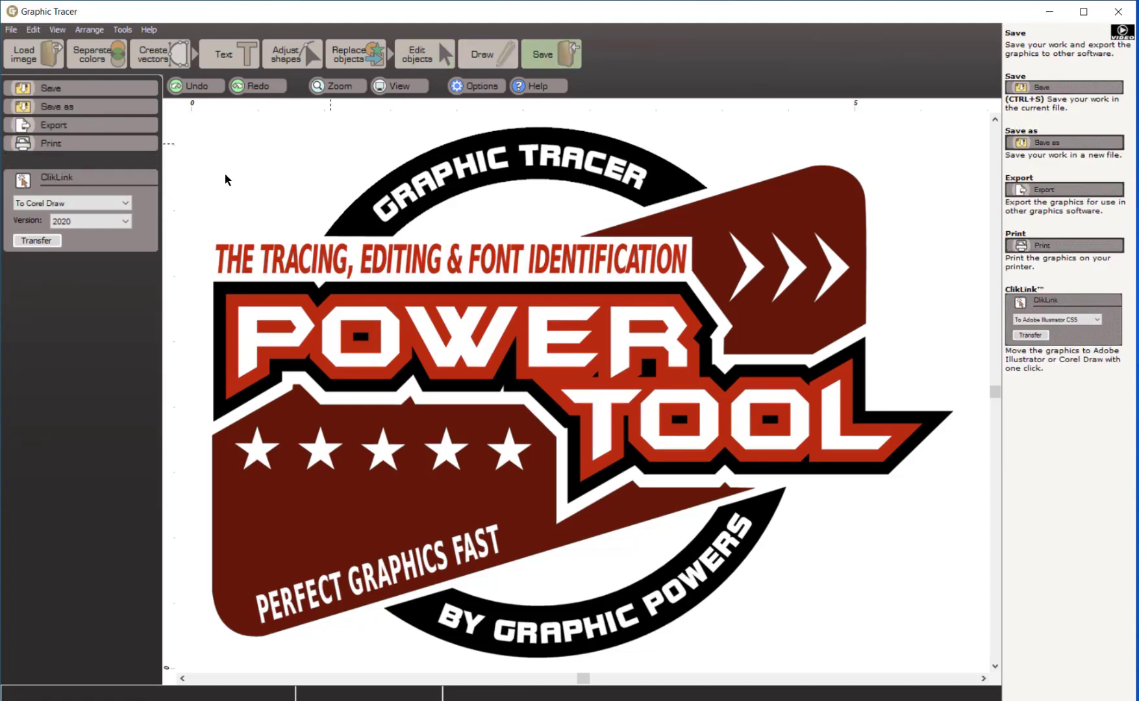